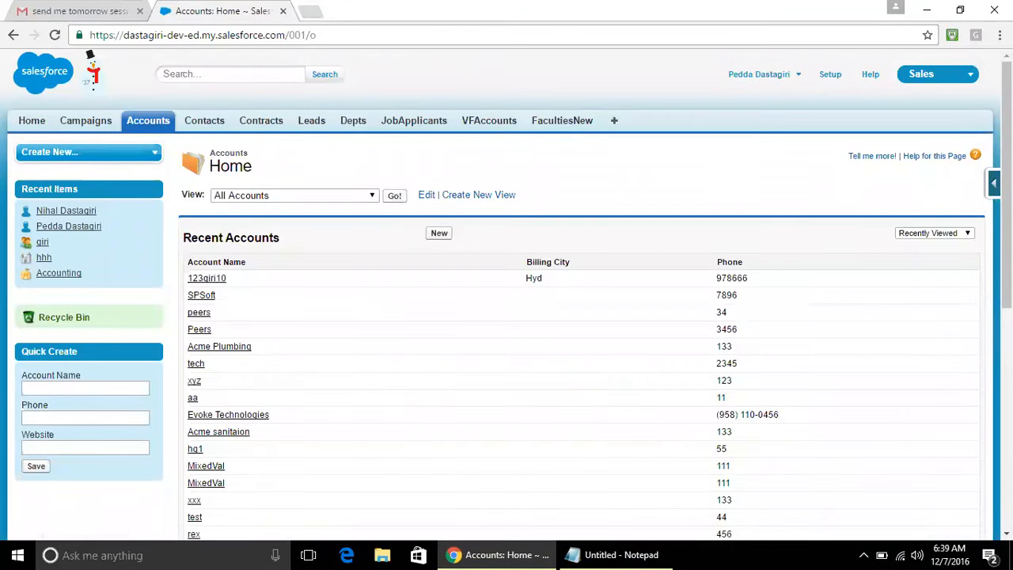
Step: Open the field list of the Account object from the Accounts home page and review its standard and custom fields
left_click(994, 183)
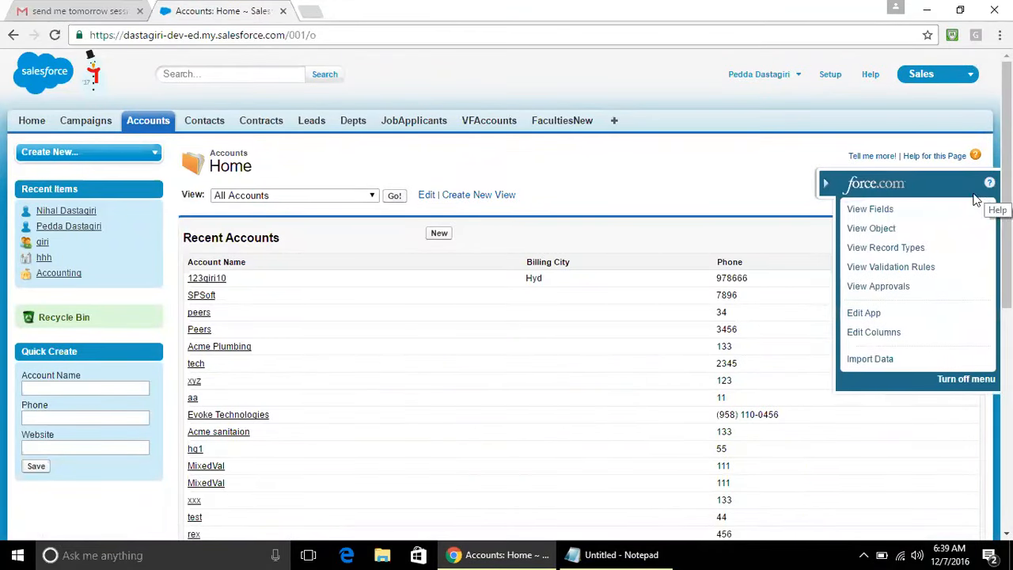
left_click(876, 212)
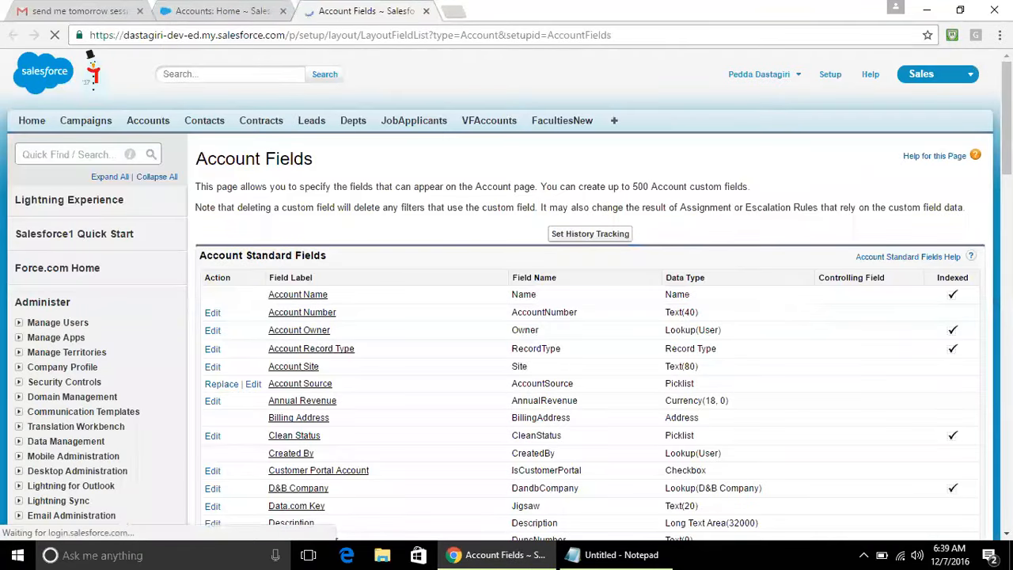
scroll(558, 190, "down", 3)
scroll(590, 293, "down", 4)
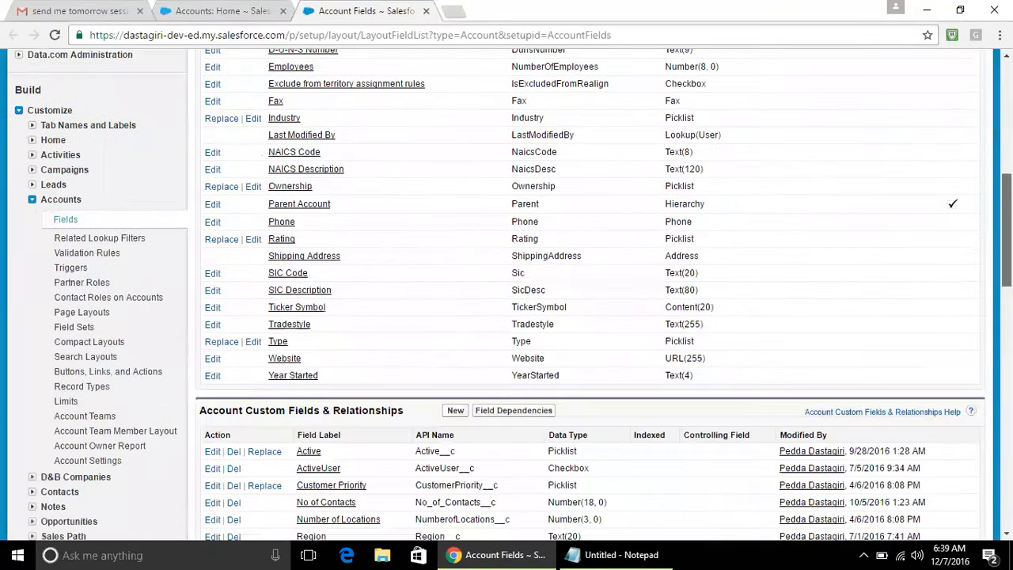
scroll(519, 291, "down", 2)
scroll(520, 292, "up", 1)
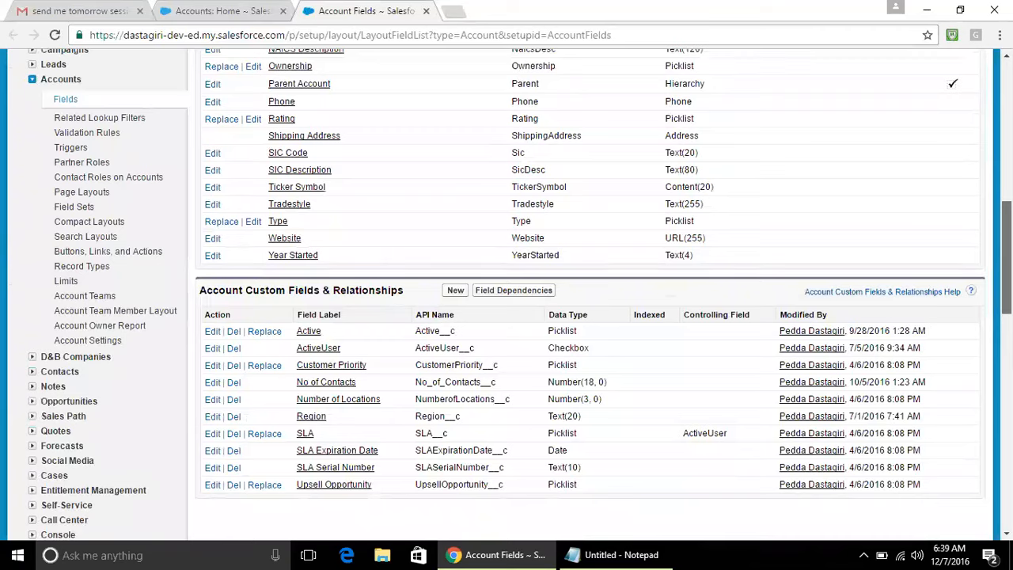
scroll(519, 293, "down", 1)
scroll(519, 293, "up", 6)
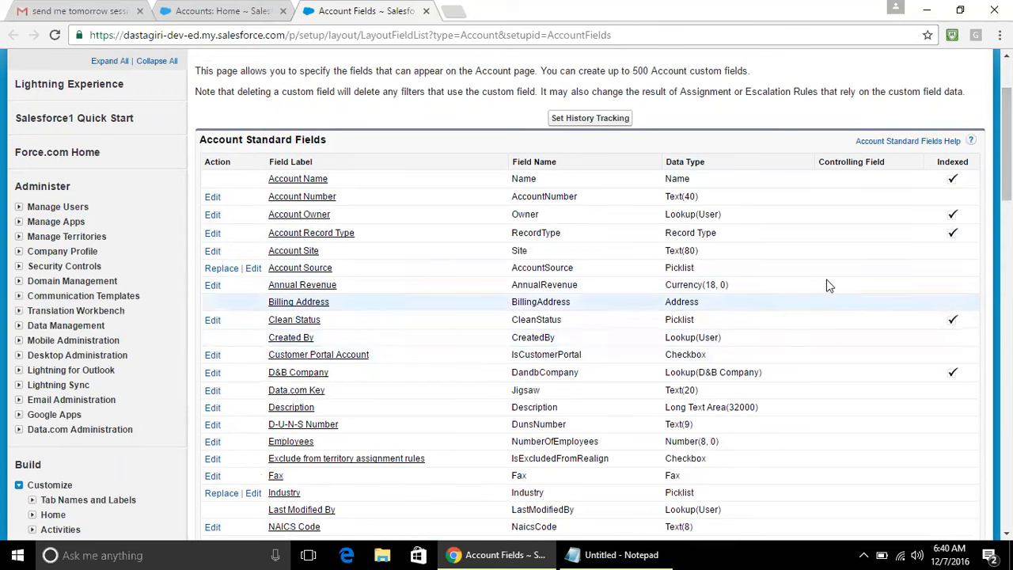
left_click_drag(1006, 143, 1007, 268)
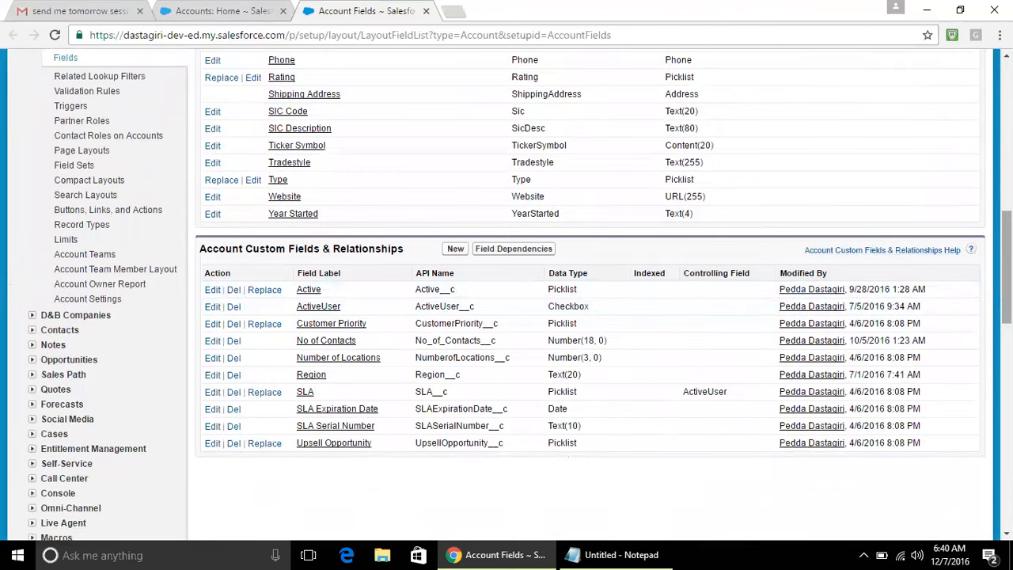
left_click_drag(985, 183, 980, 110)
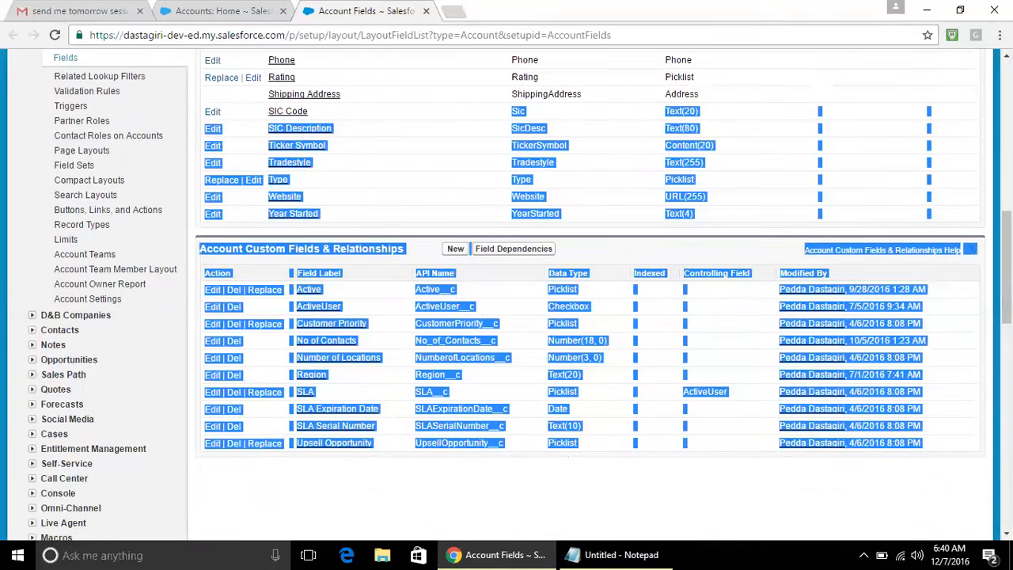
left_click_drag(1007, 265, 1007, 163)
scroll(685, 98, "up", 5)
Step: Return to the Accounts home page and use its View Fields shortcut to look over the account fields again
left_click(148, 120)
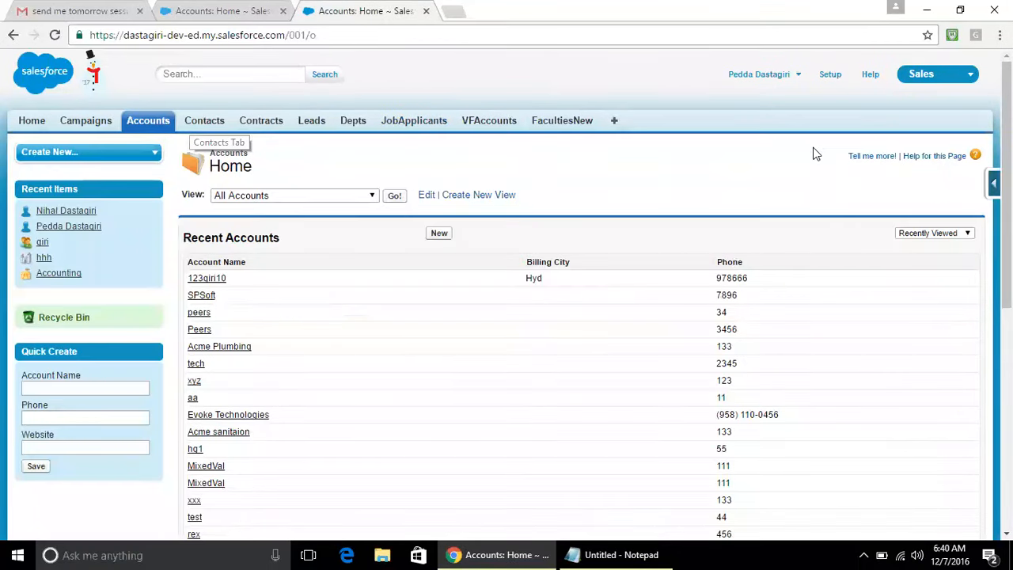
left_click(993, 184)
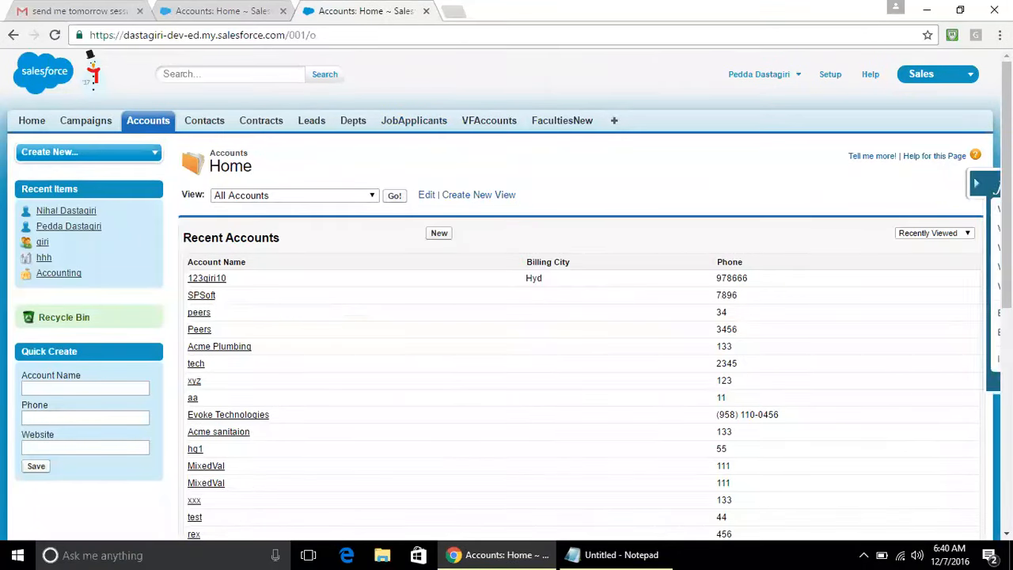
left_click(861, 214)
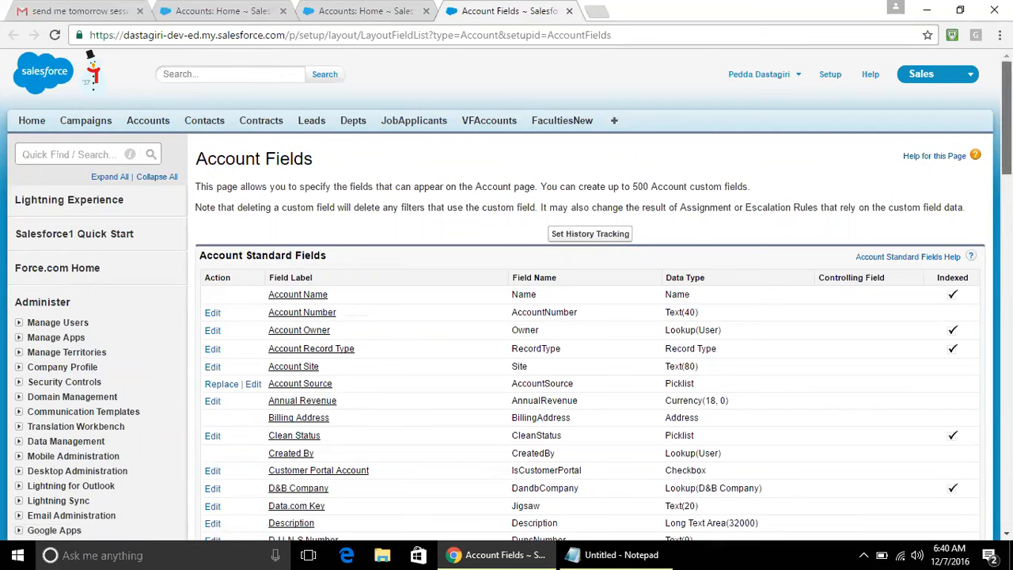
scroll(773, 185, "down", 6)
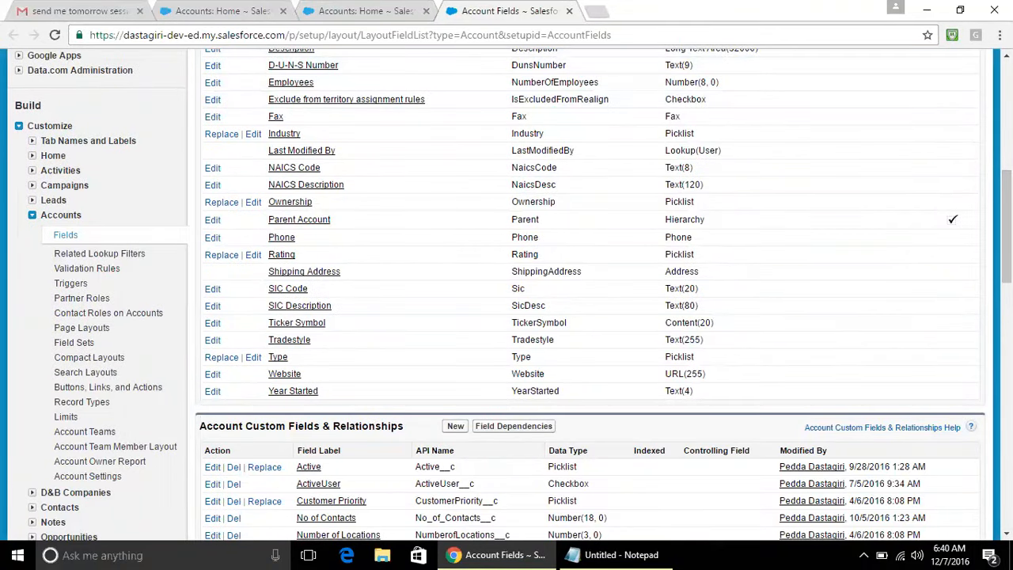
scroll(847, 76, "up", 6)
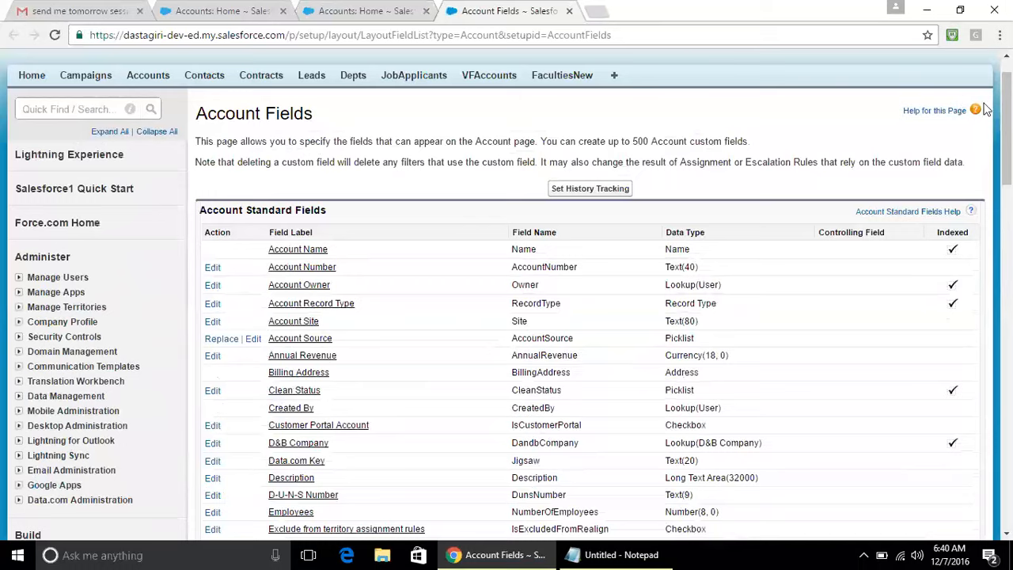
scroll(841, 75, "up", 1)
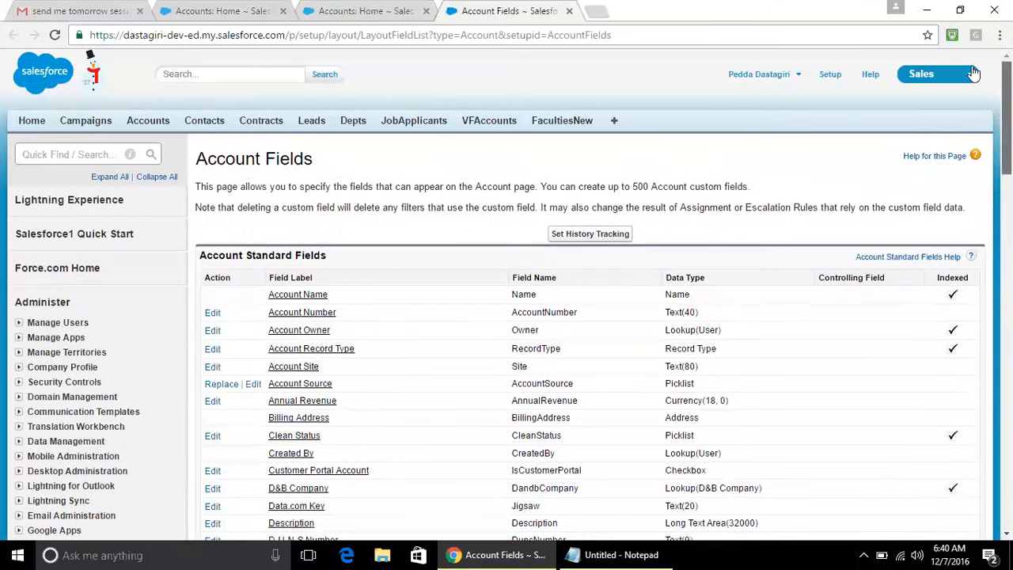
Step: Open Setup and go to the Fields page for Accounts within the Customize section
left_click(833, 76)
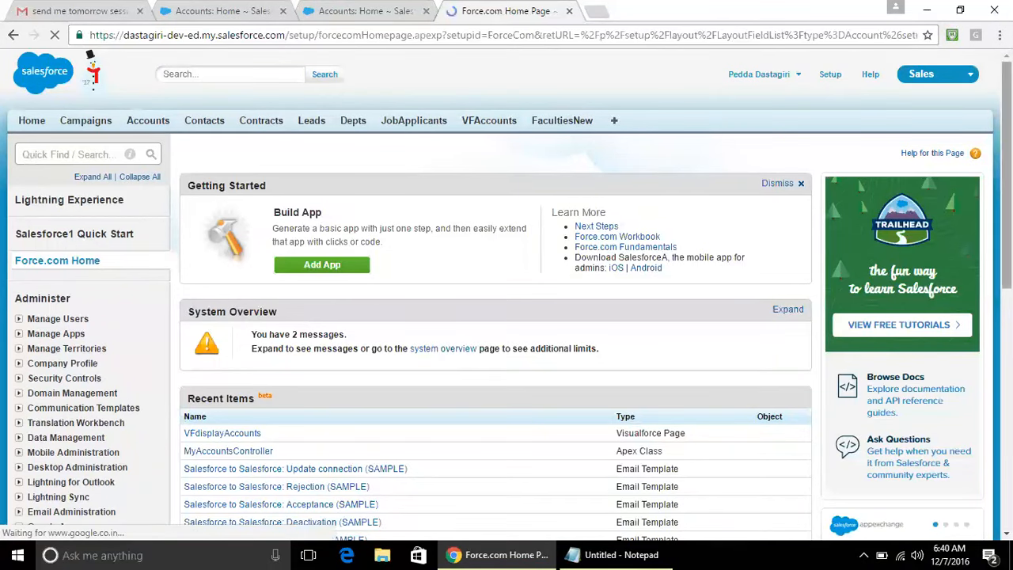
scroll(507, 292, "down", 5)
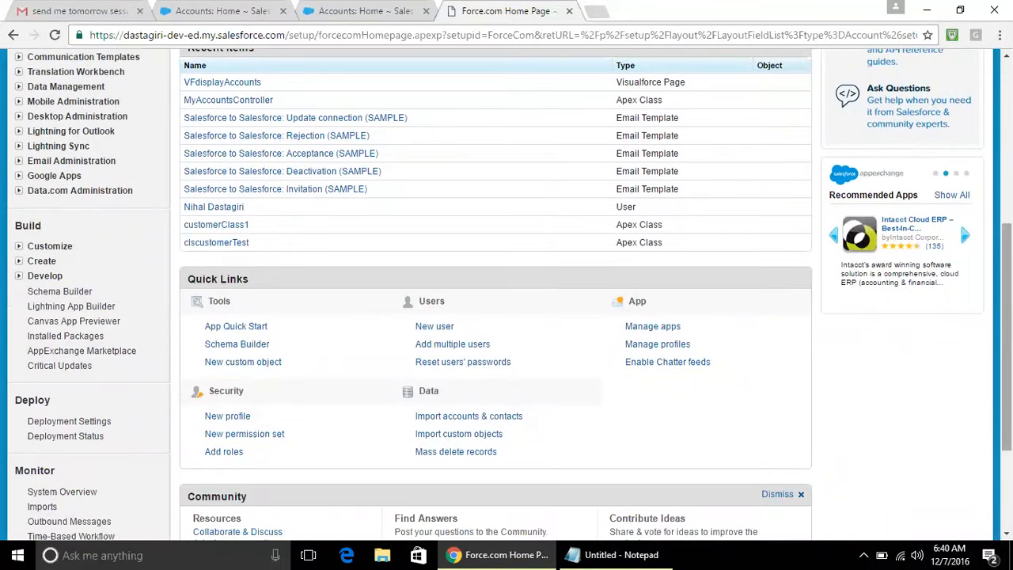
left_click_drag(1007, 337, 1007, 314)
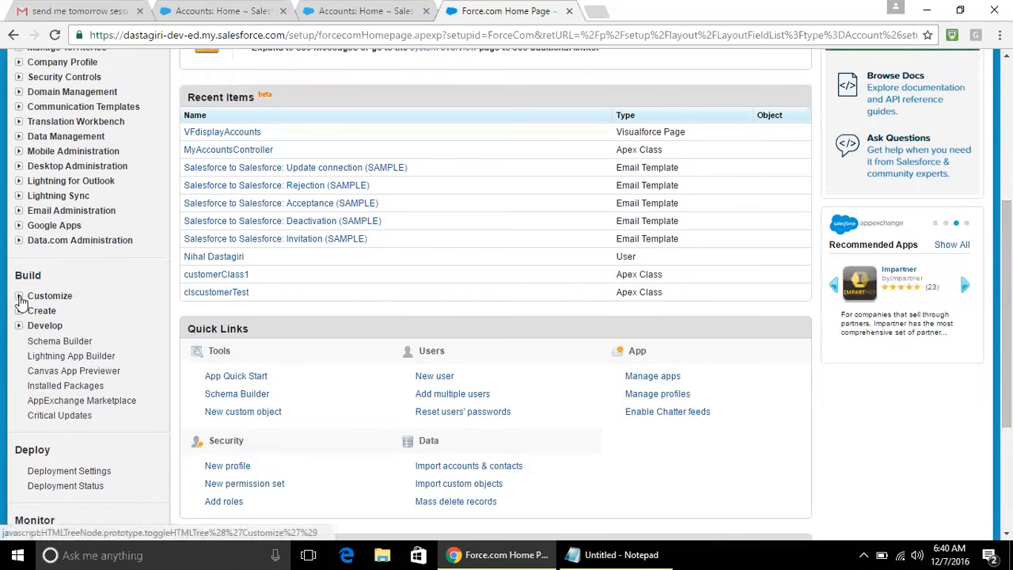
left_click(19, 296)
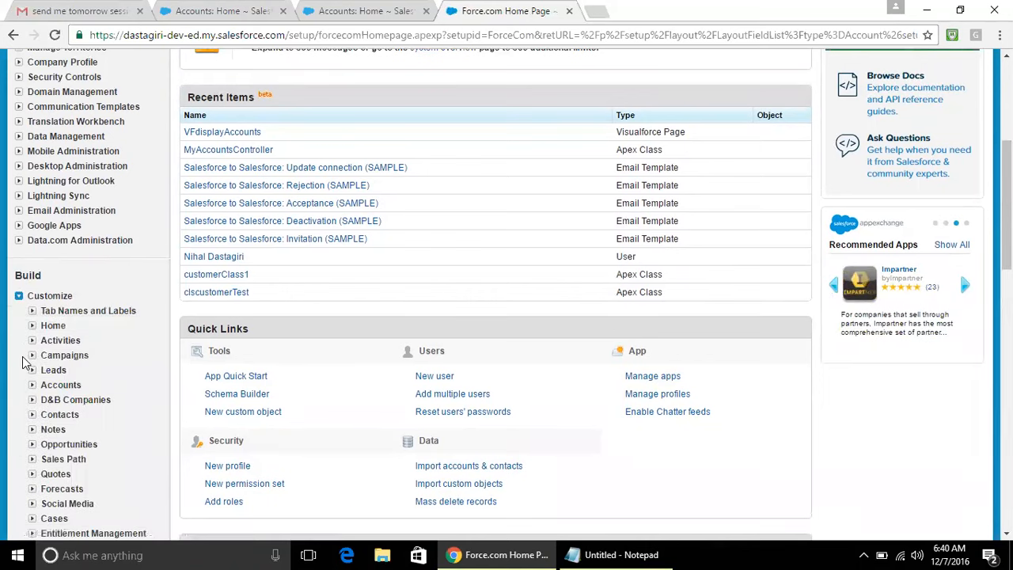
left_click(31, 385)
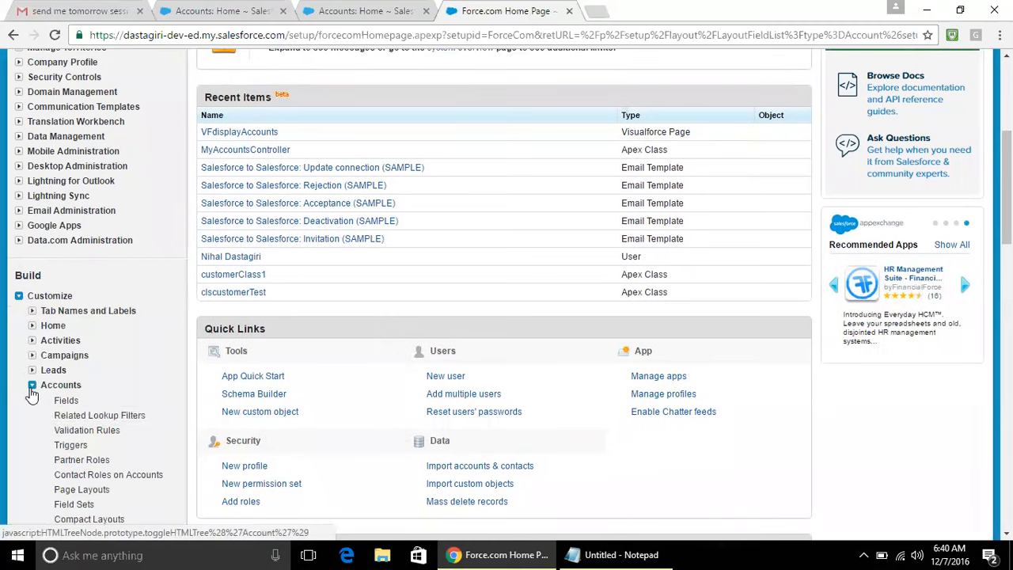
left_click(62, 402)
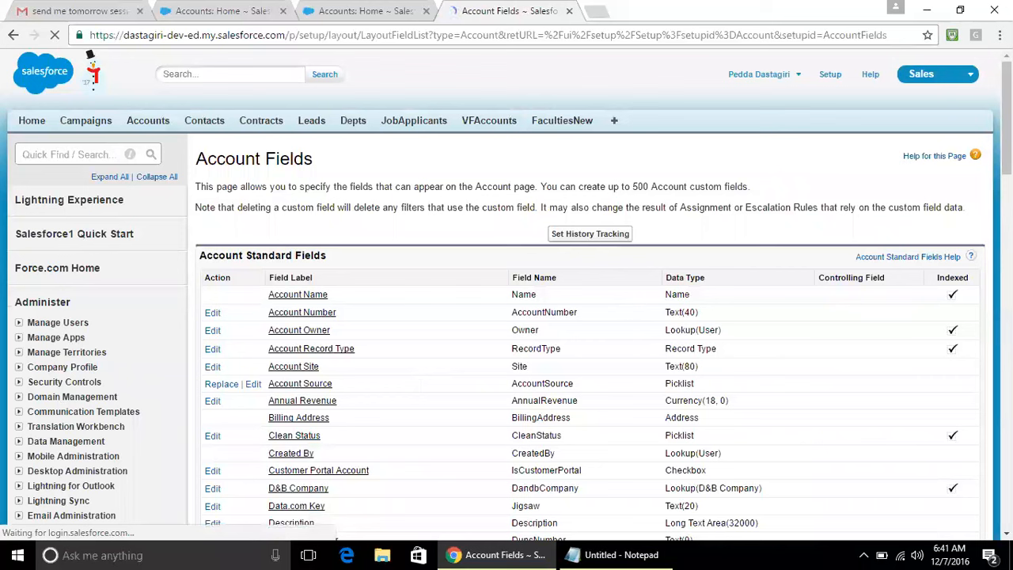
Step: Start a new custom field for Account, choose Text as its data type, and continue to the field details
scroll(507, 293, "down", 8)
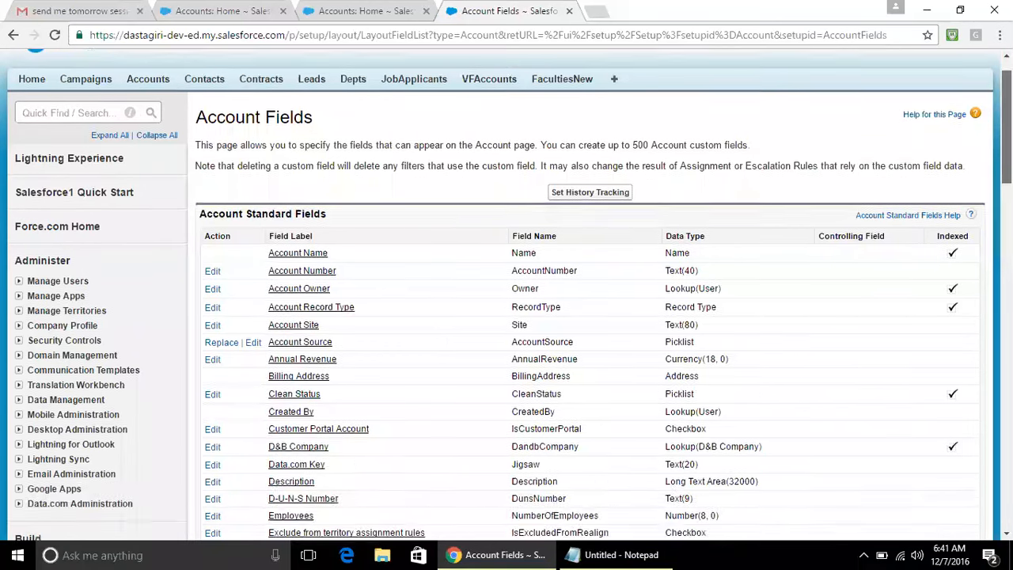
scroll(467, 218, "down", 1)
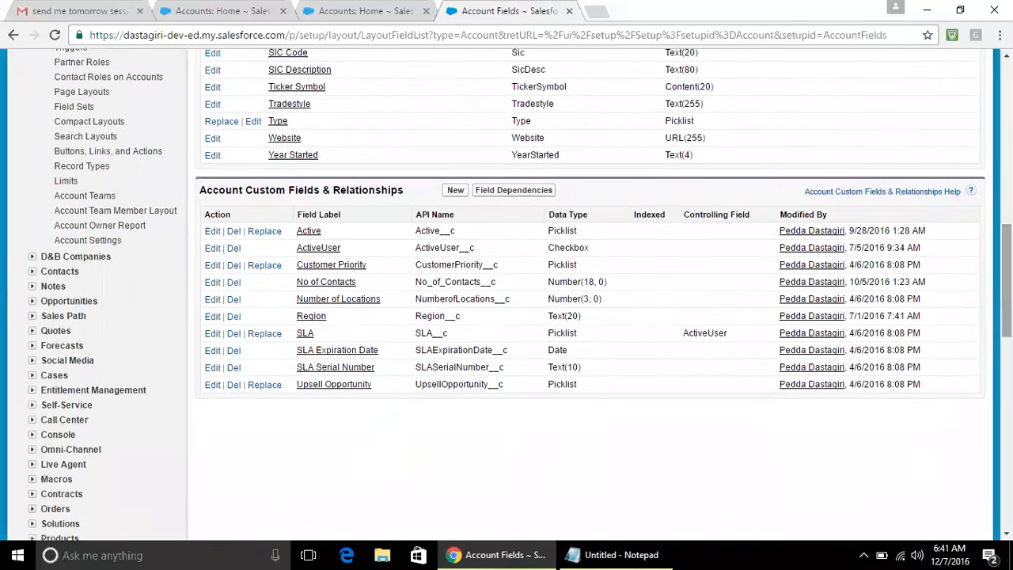
left_click(455, 192)
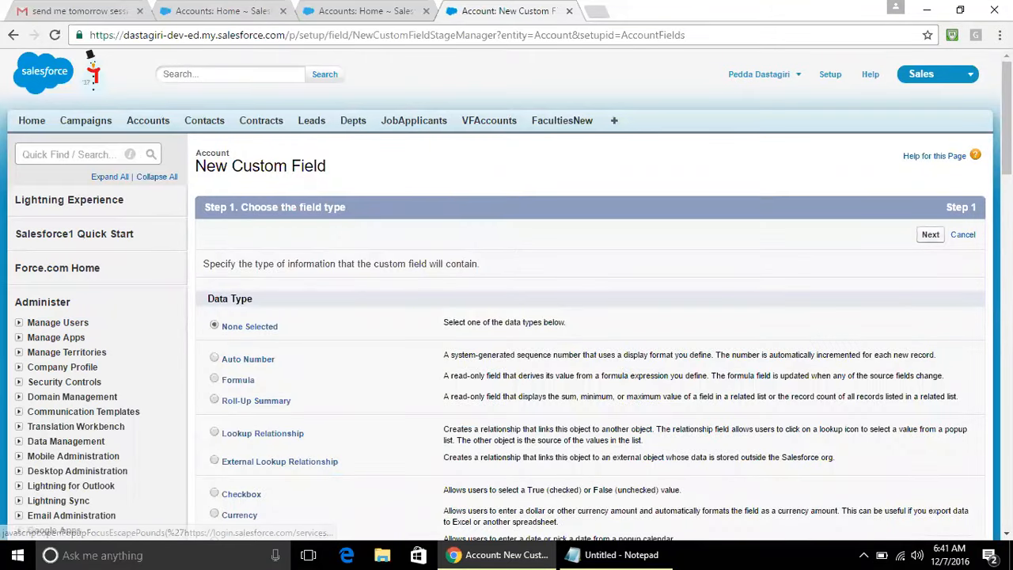
scroll(560, 187, "down", 9)
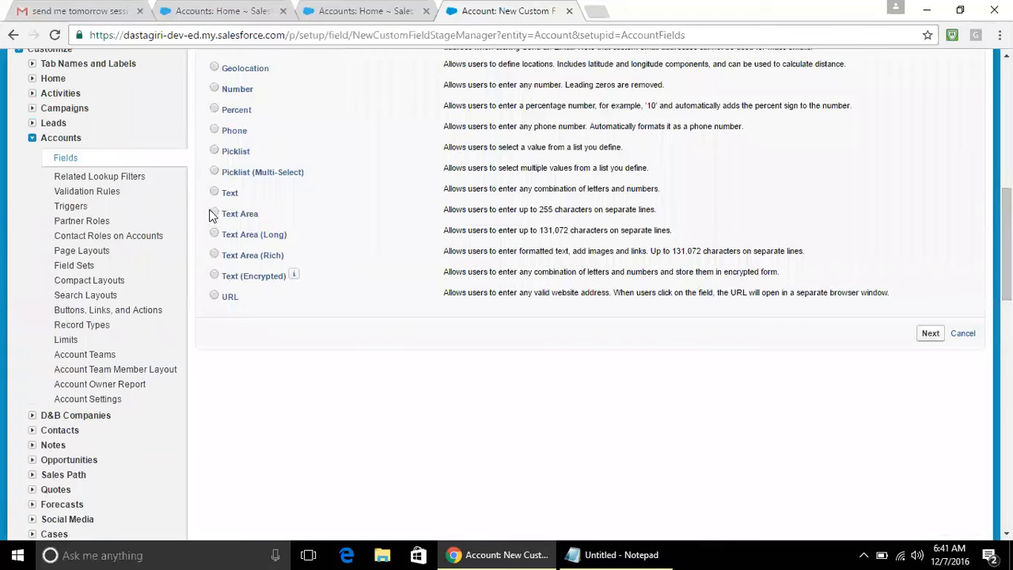
left_click_drag(1007, 243, 1007, 172)
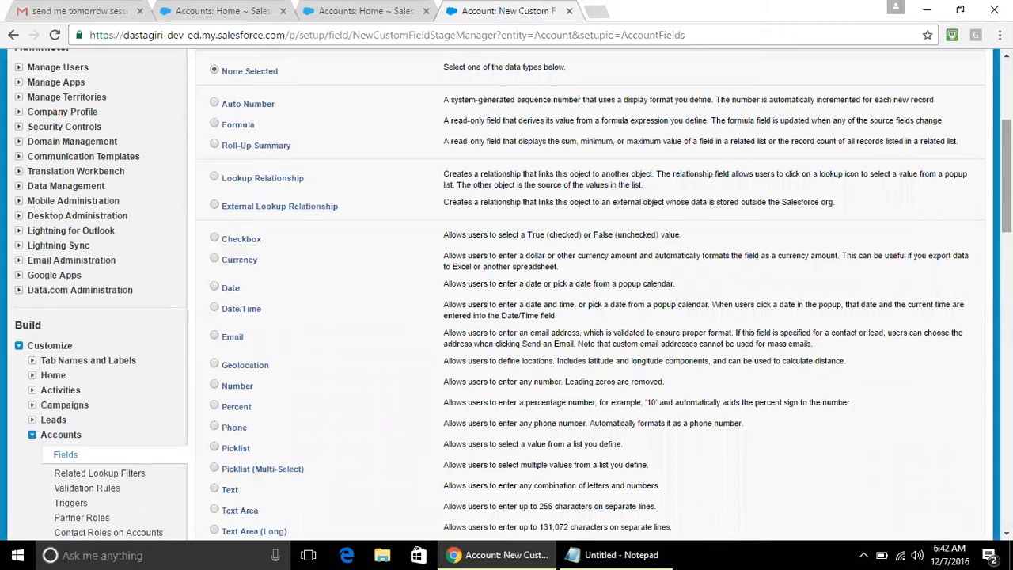
scroll(294, 147, "down", 5)
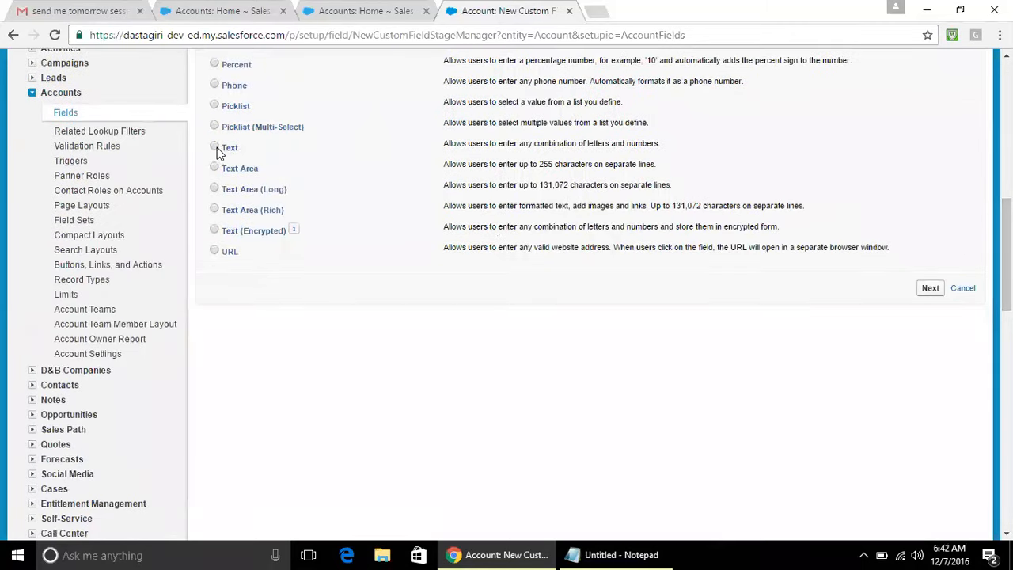
left_click(214, 147)
left_click(929, 290)
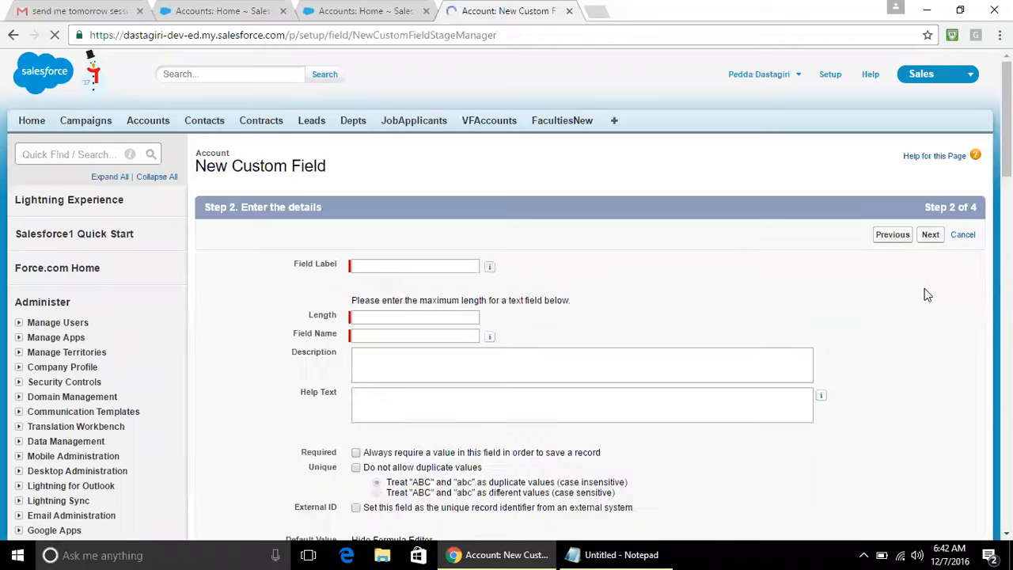
Step: Set the new field's label to Twitter Acc and let the field name fill in as Twitter_Acc
left_click(425, 264)
type("Twiter")
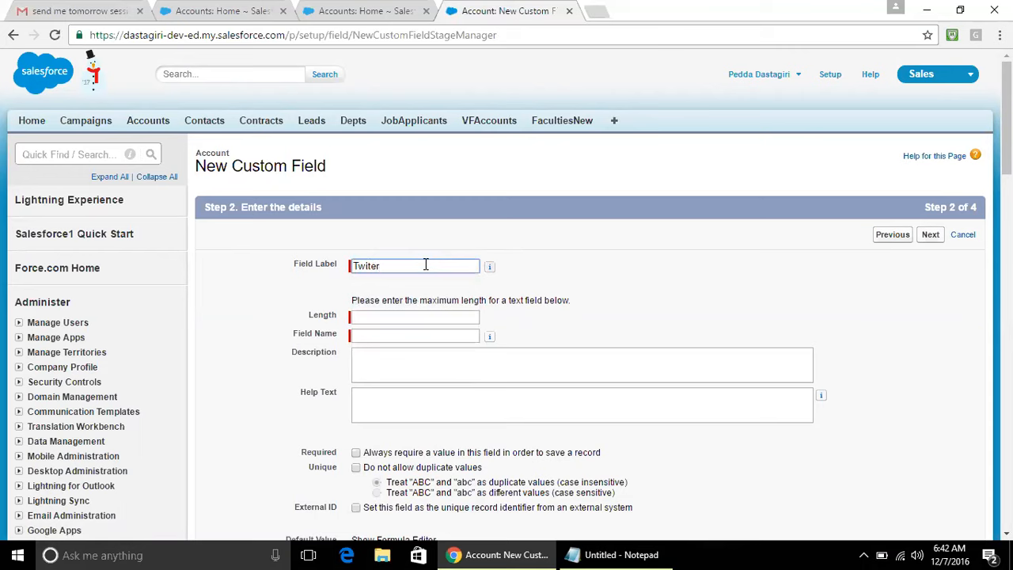
key("BackSpace")
key("BackSpace")
type("teer")
key("BackSpace")
key("BackSpace")
type("r Acc")
key("Tab")
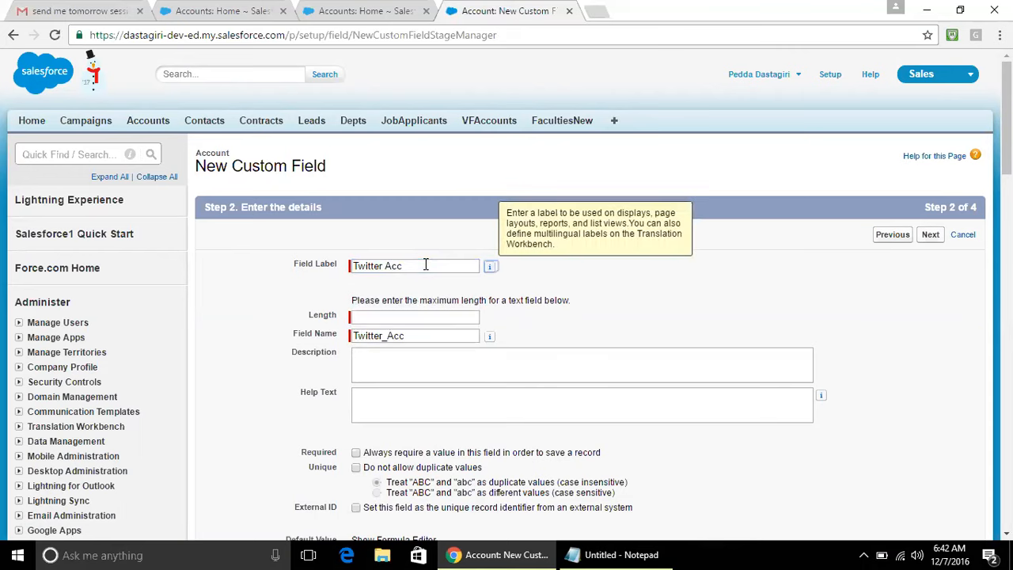
left_click(409, 338)
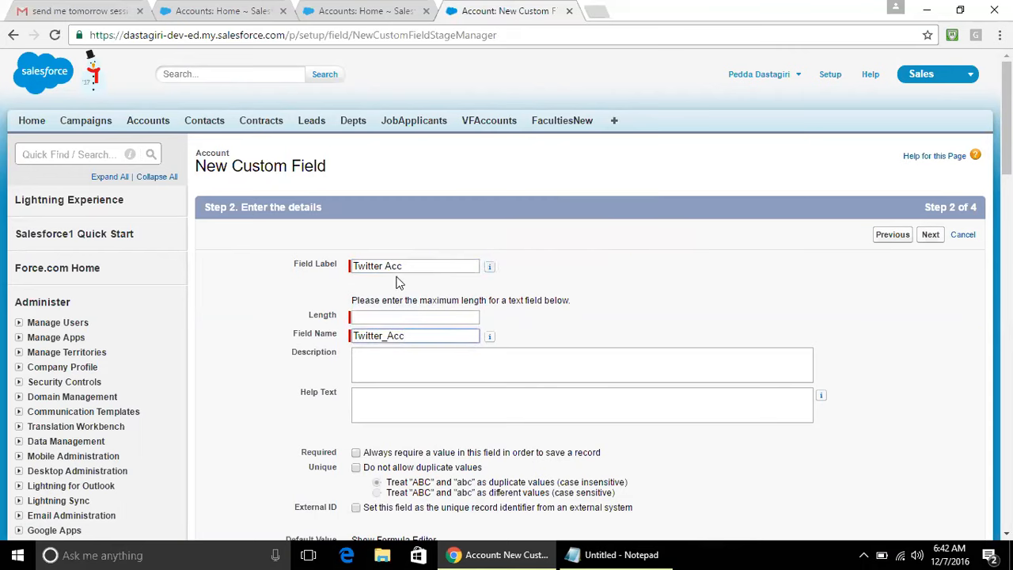
left_click(412, 336)
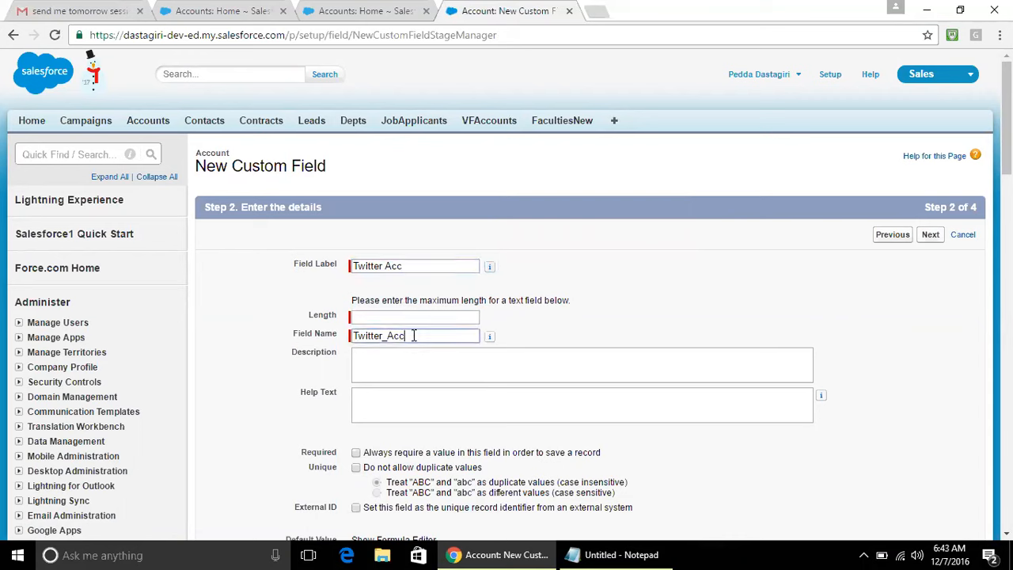
left_click(384, 265)
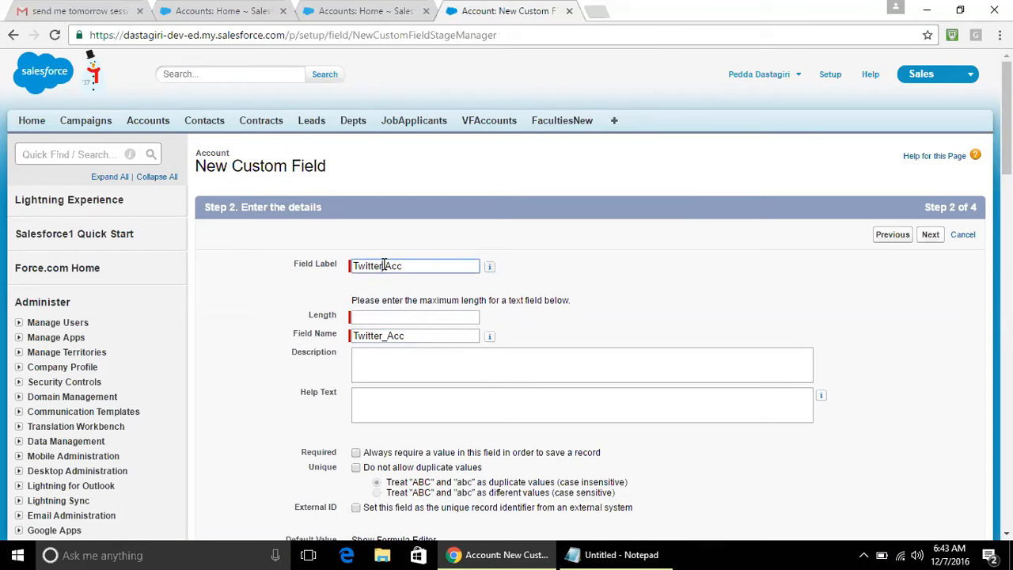
left_click(413, 335)
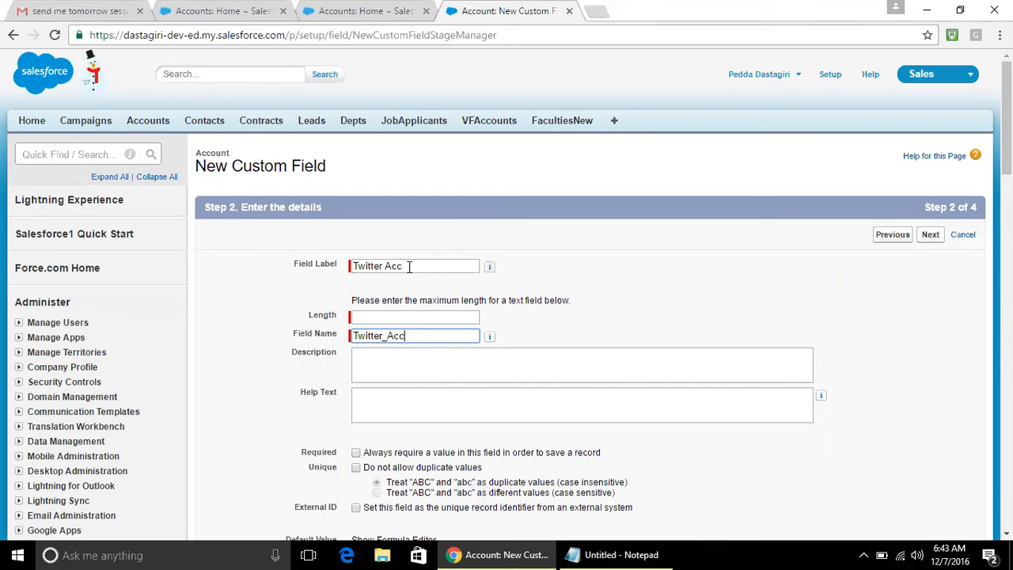
left_click_drag(409, 267, 316, 270)
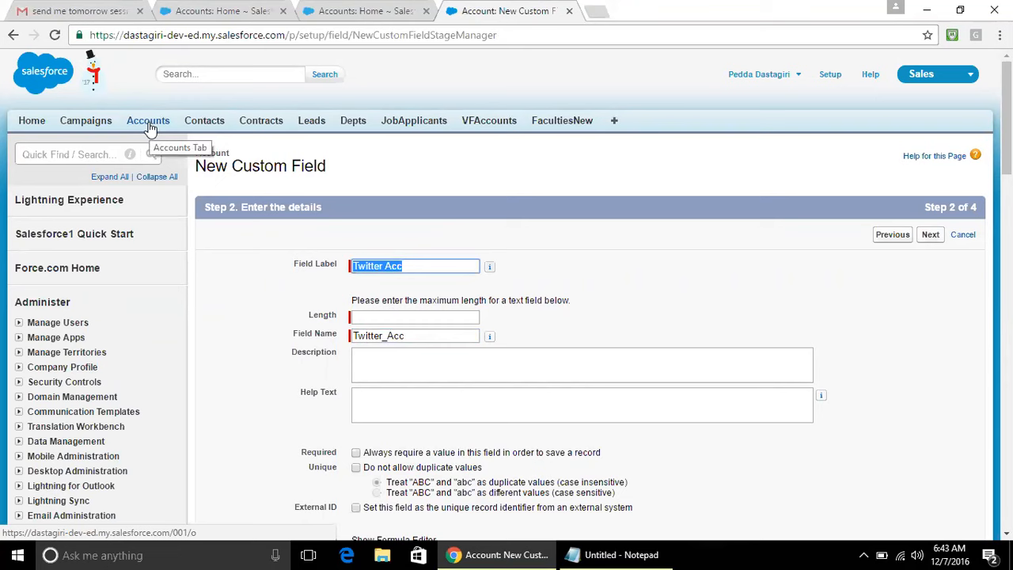
left_click(413, 266)
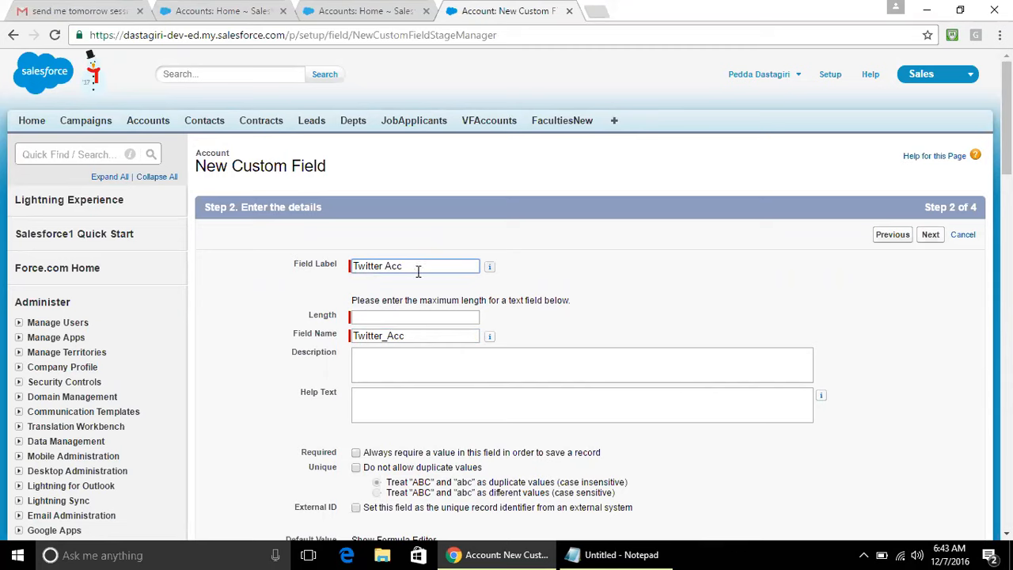
Step: Set the Twitter Acc field's length to 25 and continue to the field-level security settings
left_click(431, 317)
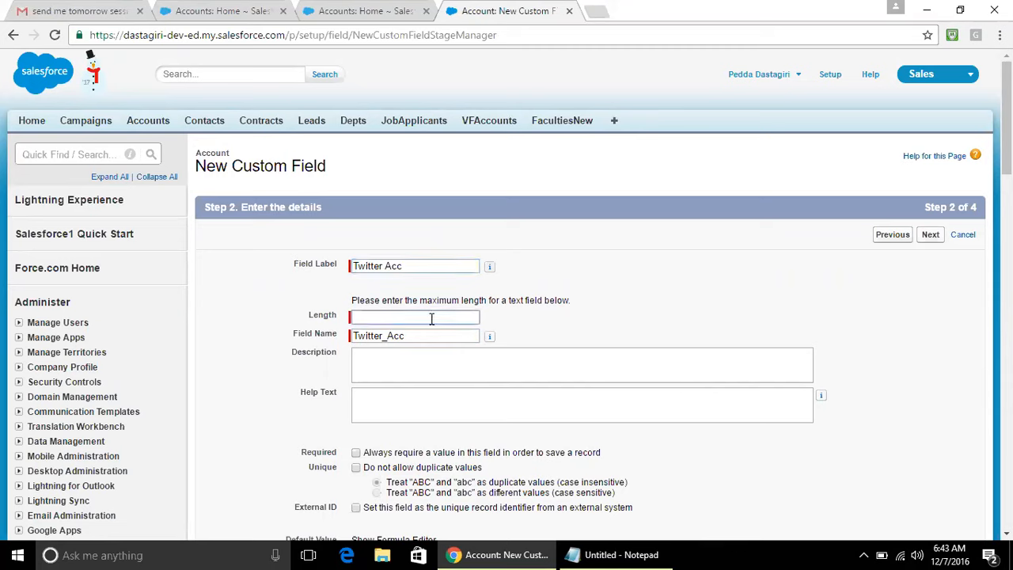
left_click(432, 317)
type("25")
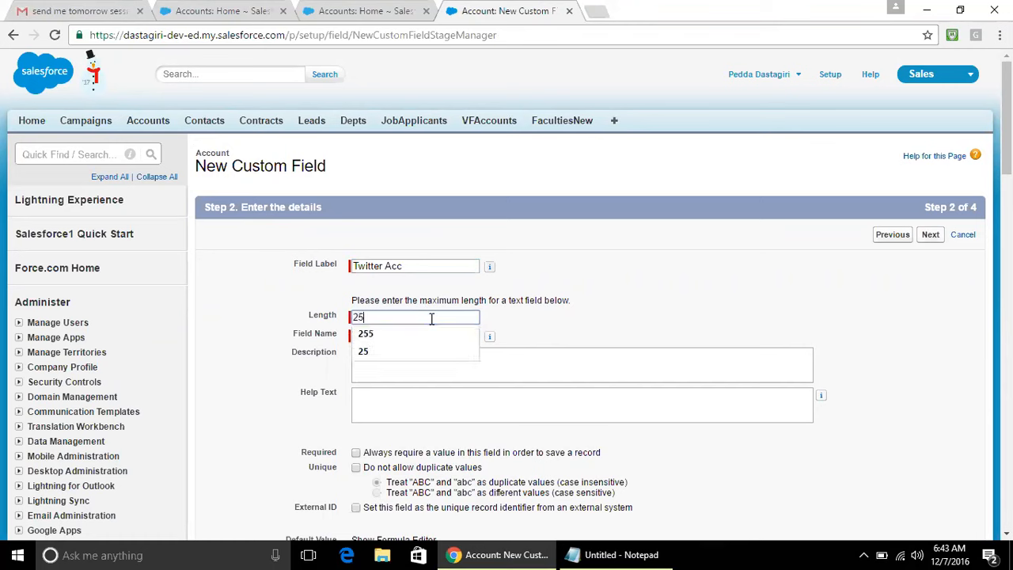
left_click(530, 357)
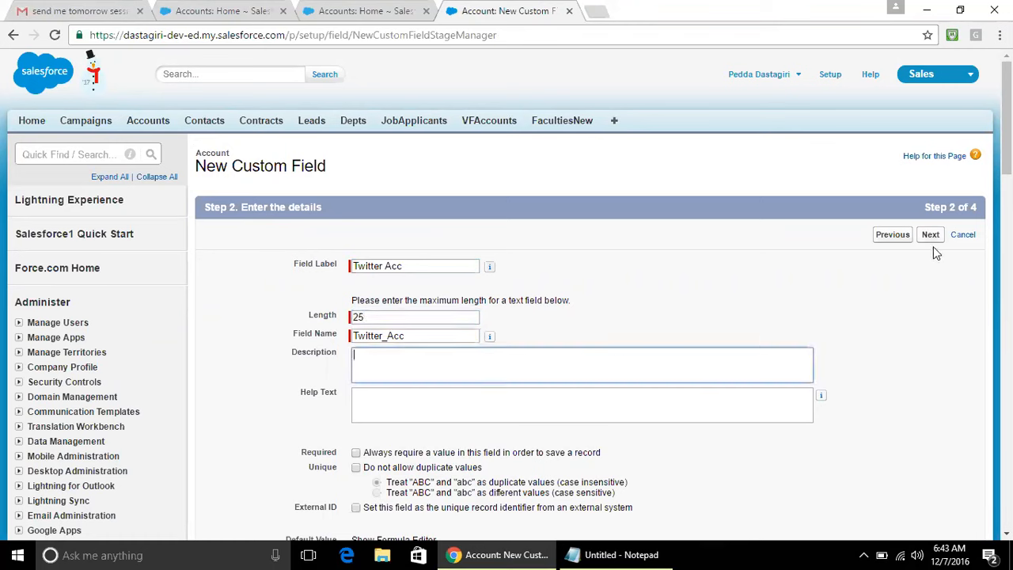
scroll(1006, 159, "down", 2)
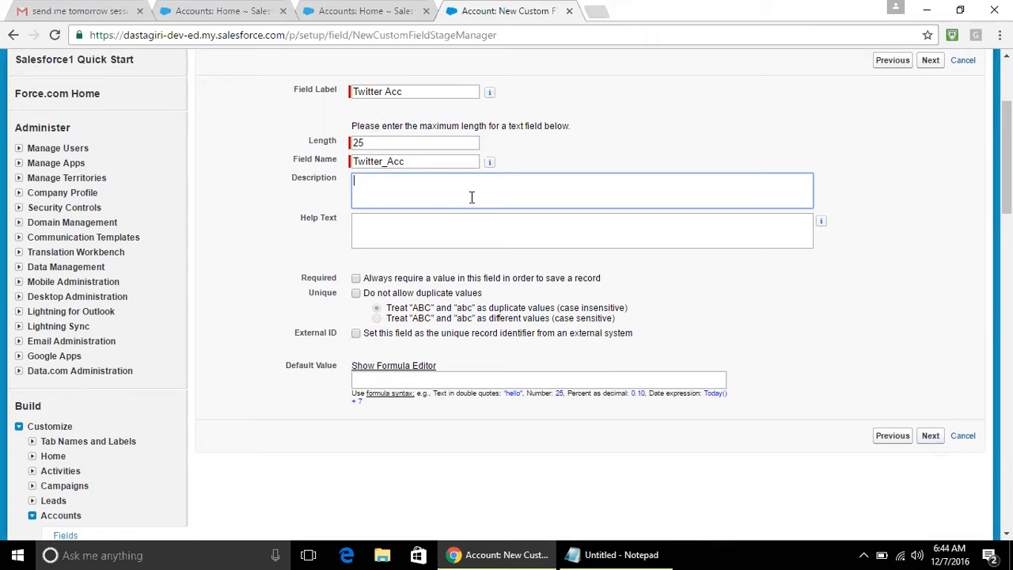
left_click(428, 145)
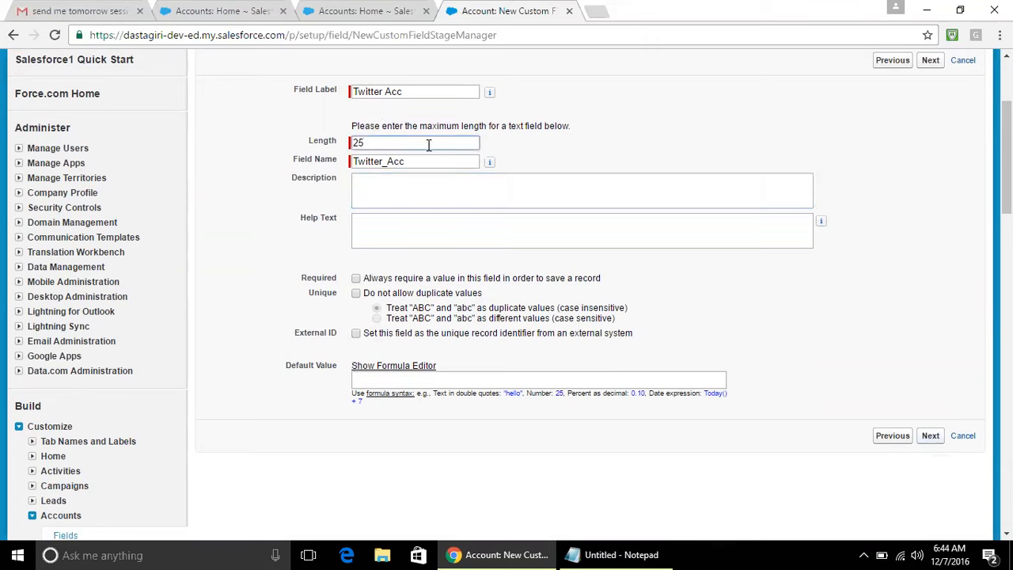
double_click(370, 143)
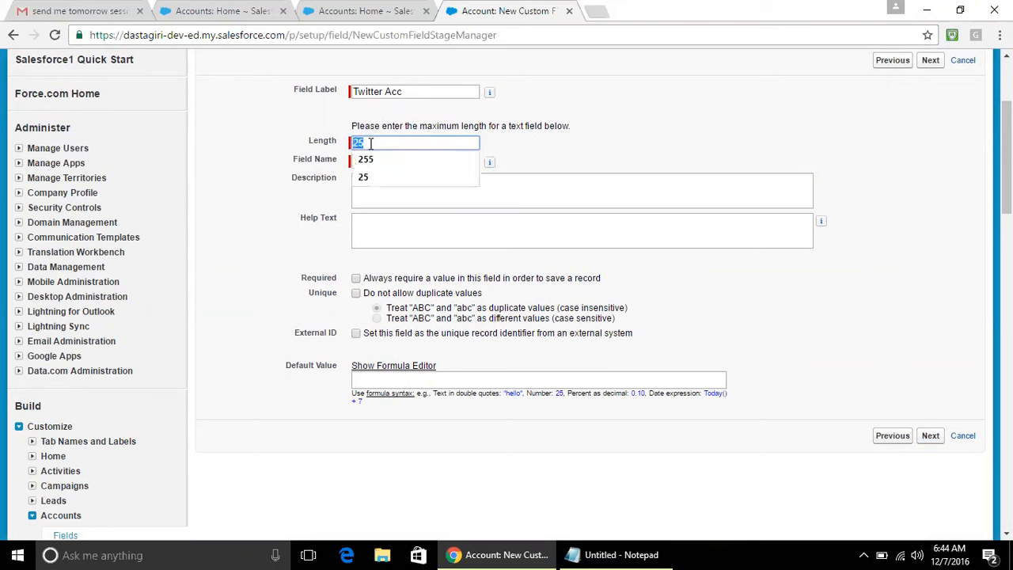
left_click(586, 176)
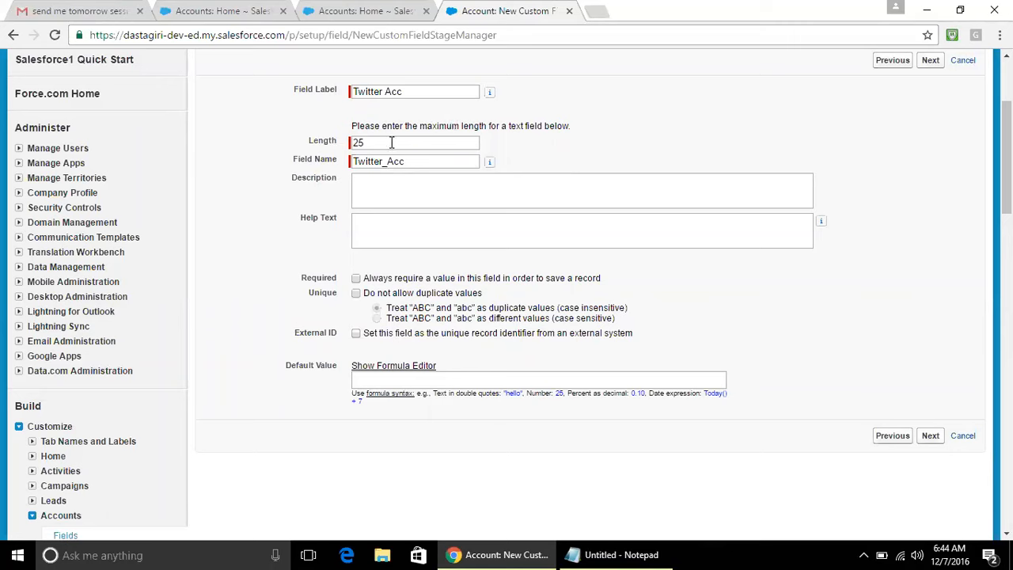
left_click(931, 436)
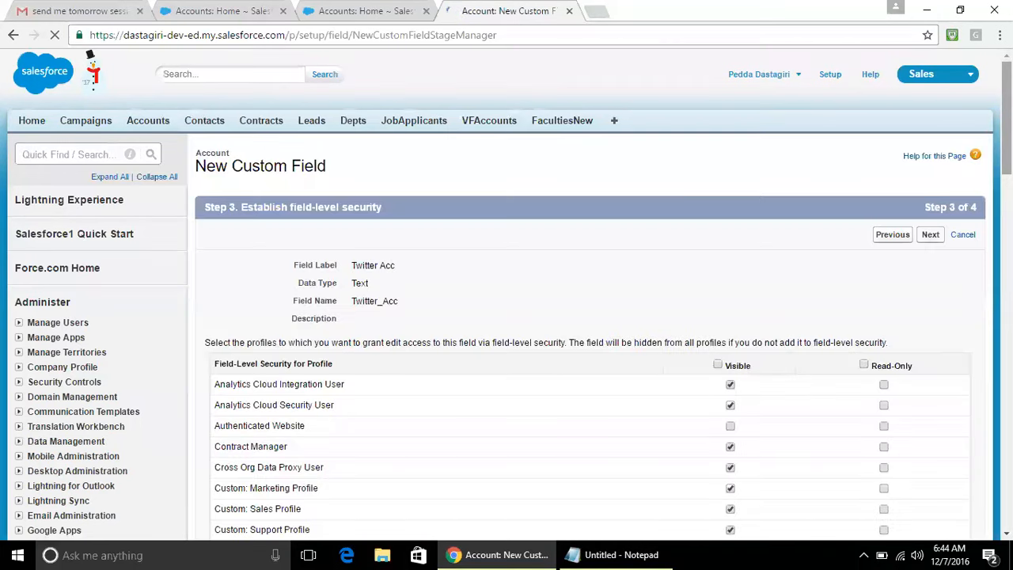
Step: Make the field visible to all profiles and save it with every account page layout selected
scroll(506, 295, "down", 2)
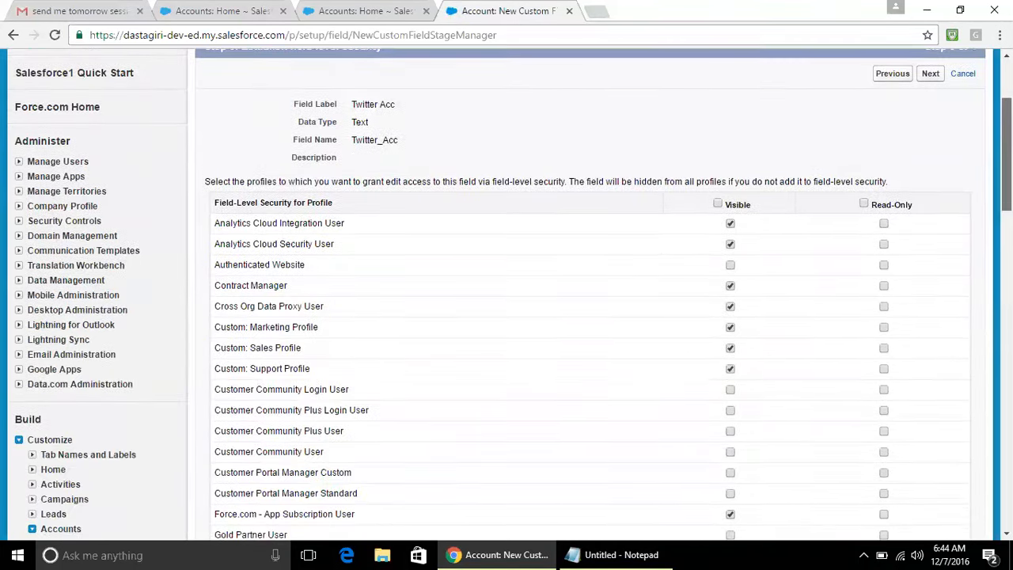
left_click(718, 204)
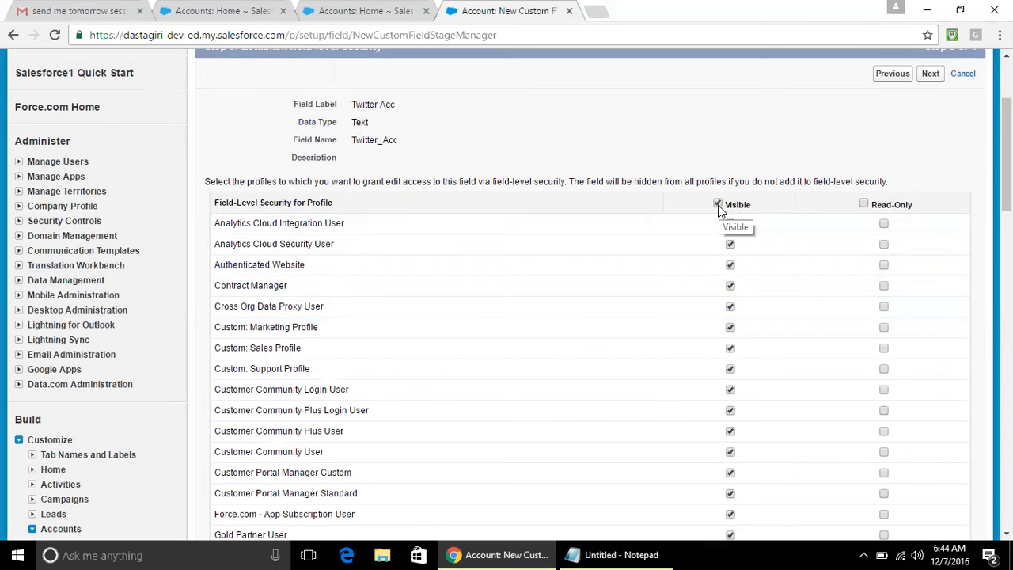
scroll(909, 368, "down", 8)
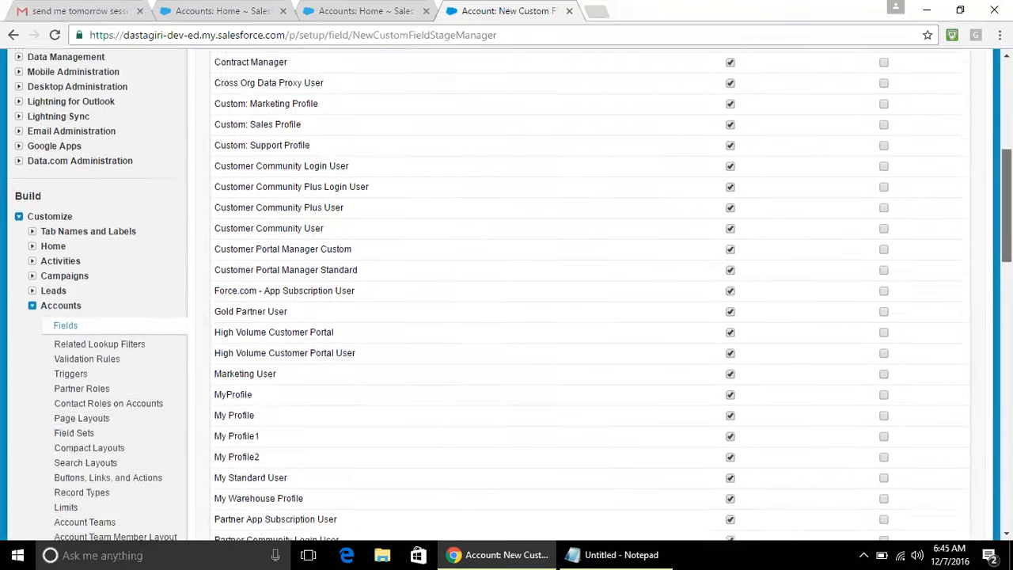
left_click(930, 380)
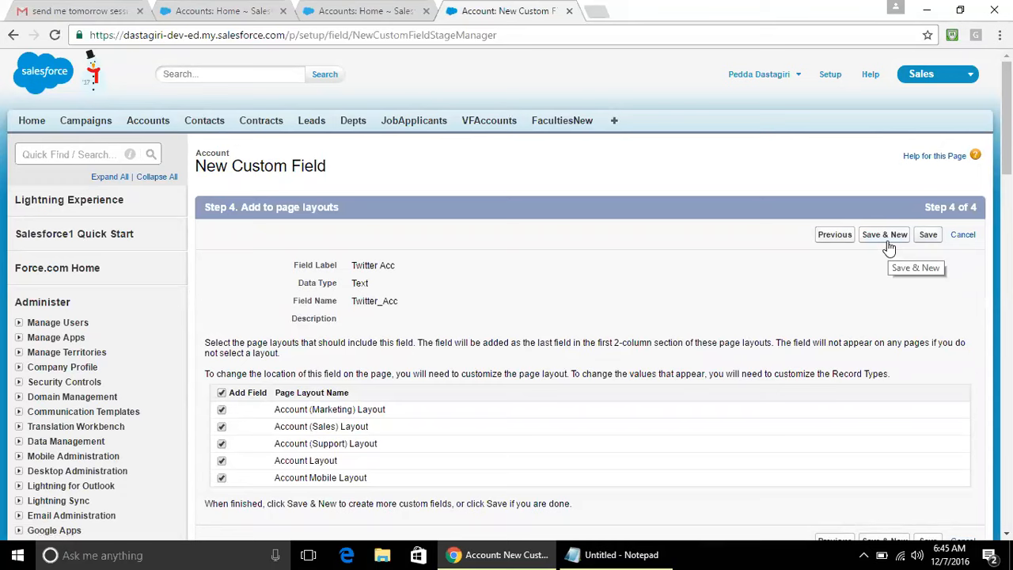
left_click(932, 236)
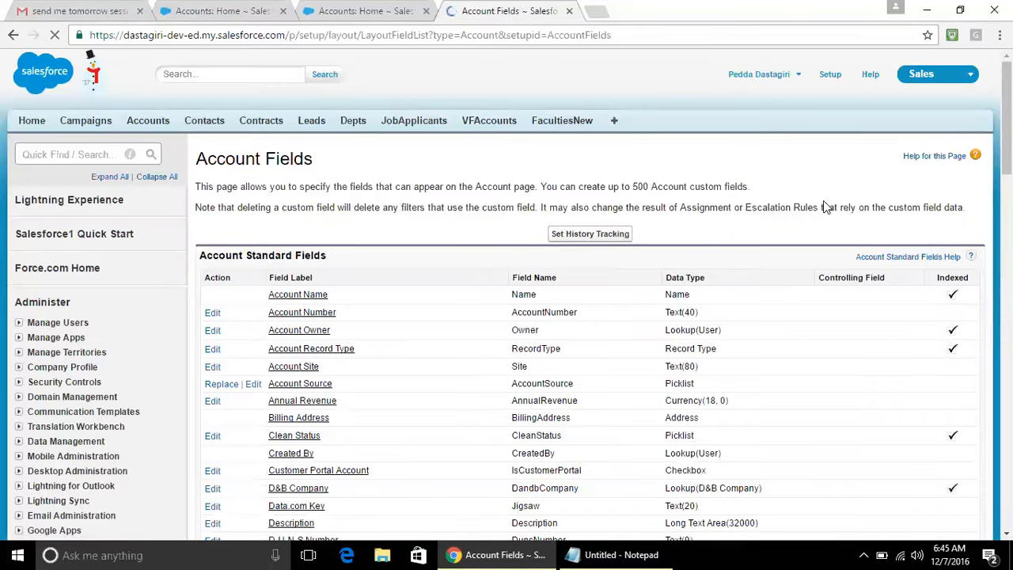
Step: Look through the Account standard fields and the custom fields list, including the entry for Twitter Acc
scroll(826, 207, "down", 2)
scroll(586, 293, "down", 6)
mouse_move(1007, 275)
left_mouse_down()
mouse_move(1006, 304)
mouse_move(1006, 285)
left_mouse_up()
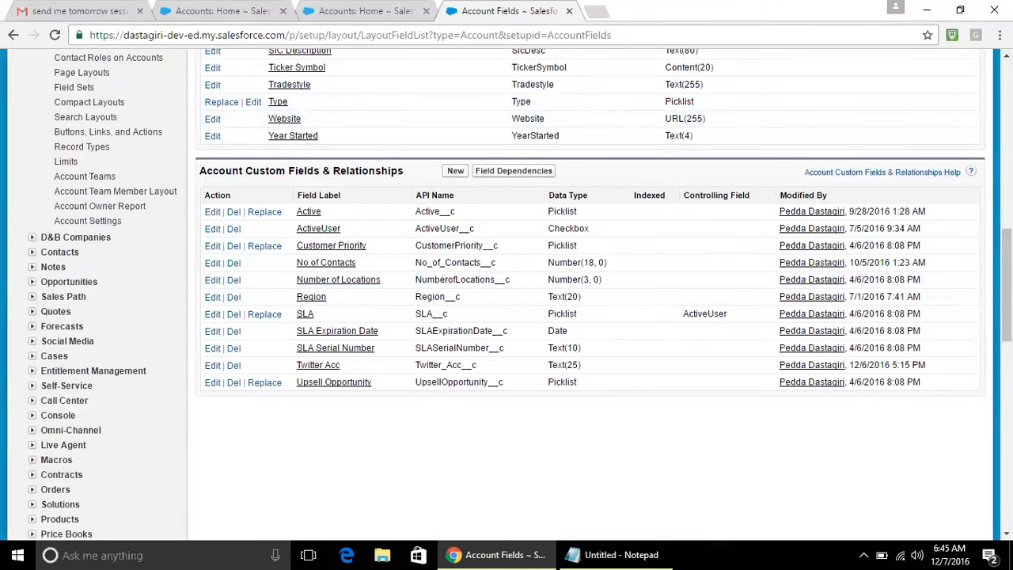
scroll(586, 293, "up", 6)
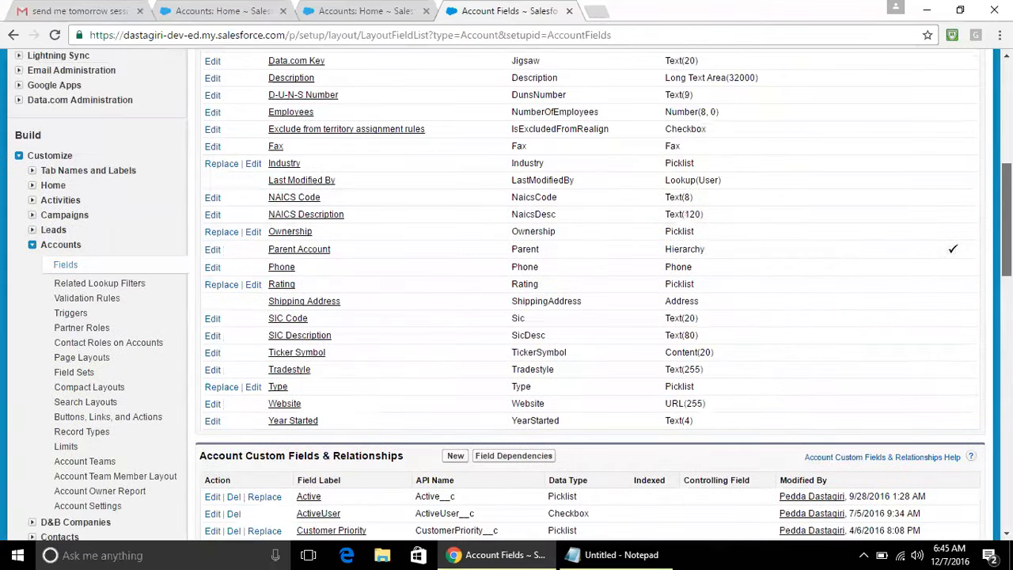
scroll(463, 338, "down", 7)
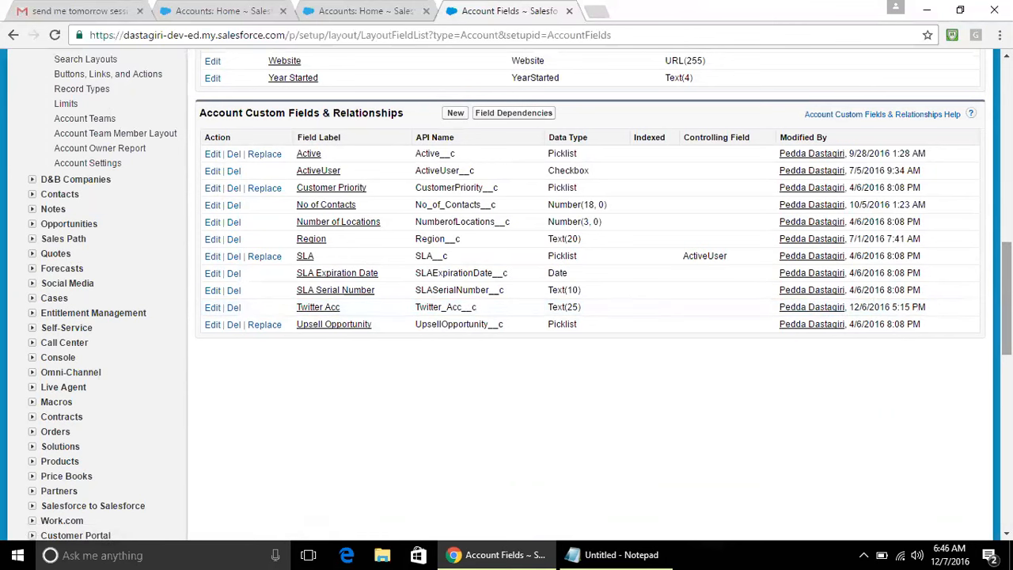
scroll(1007, 293, "up", 3)
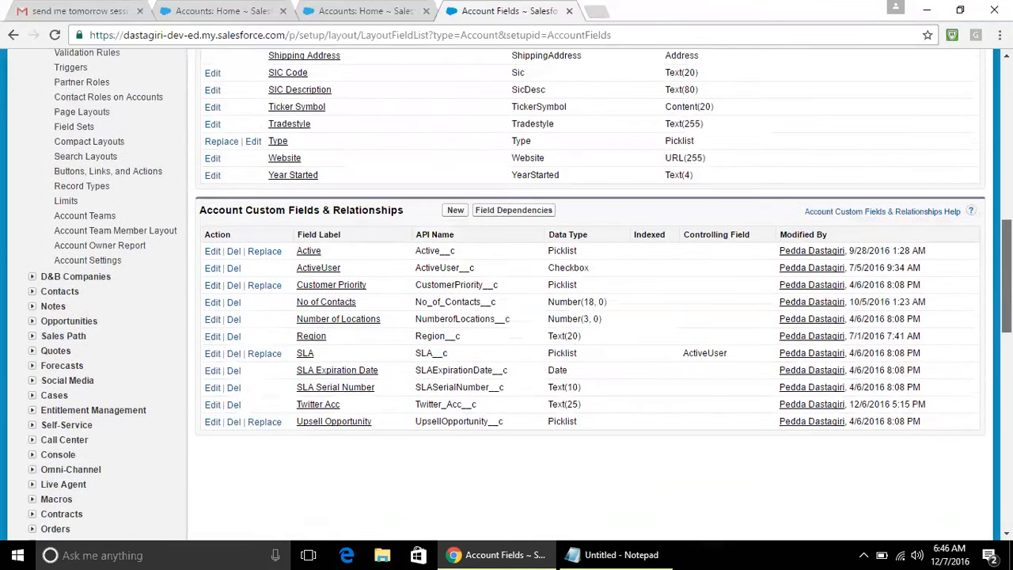
scroll(590, 292, "down", 4)
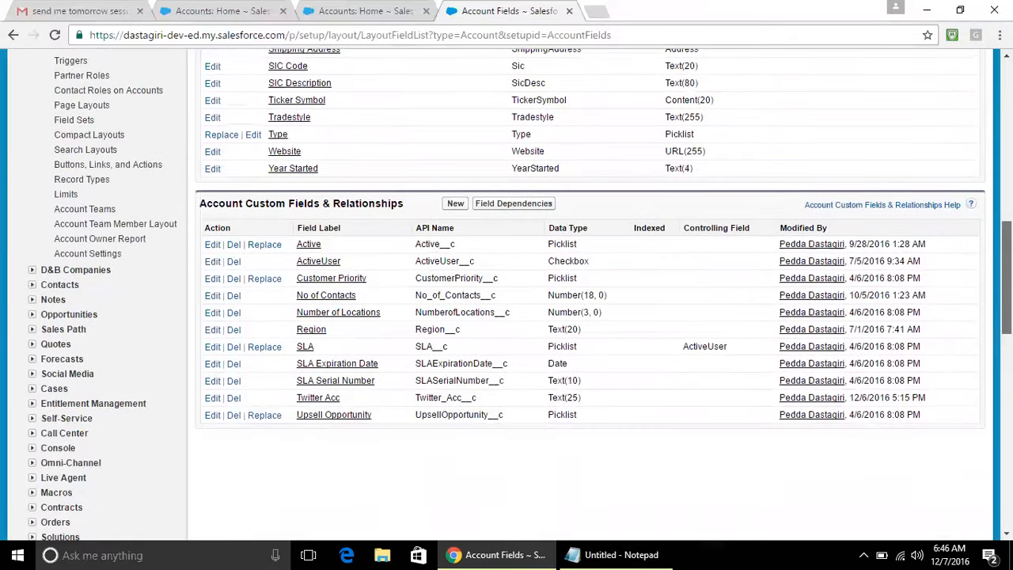
scroll(589, 293, "up", 4)
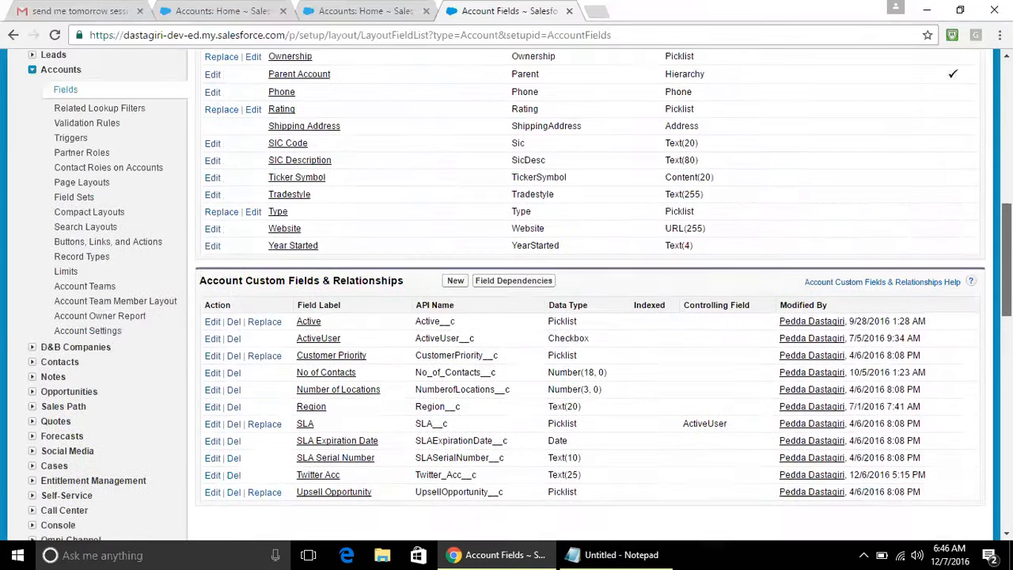
scroll(589, 293, "up", 4)
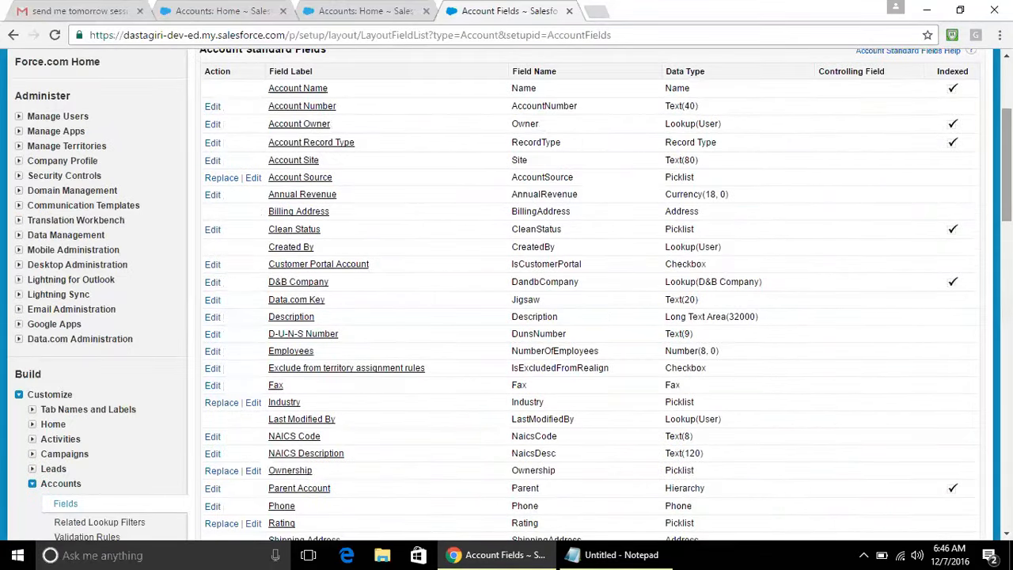
scroll(589, 292, "up", 3)
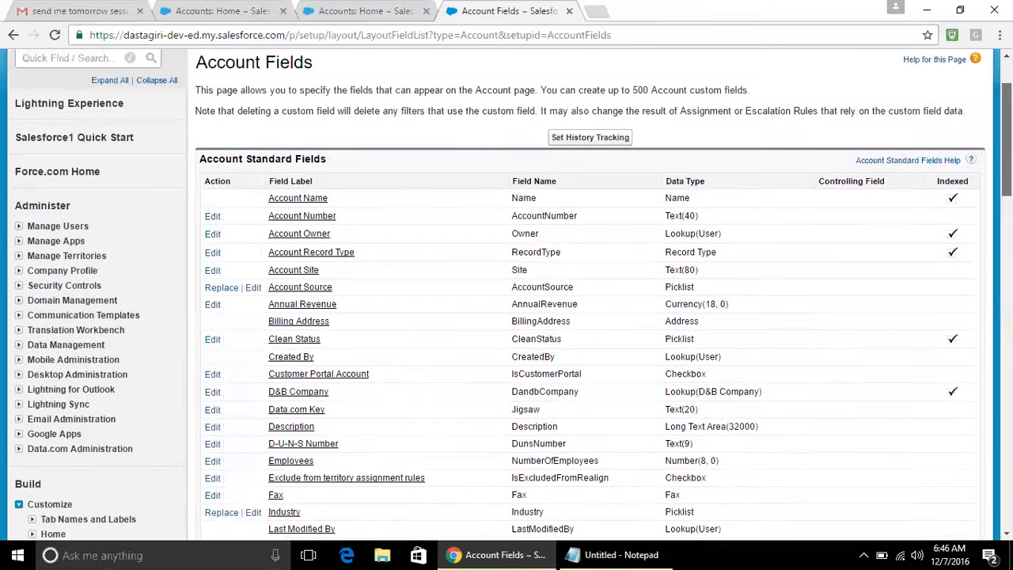
scroll(589, 293, "down", 2)
scroll(589, 293, "down", 4)
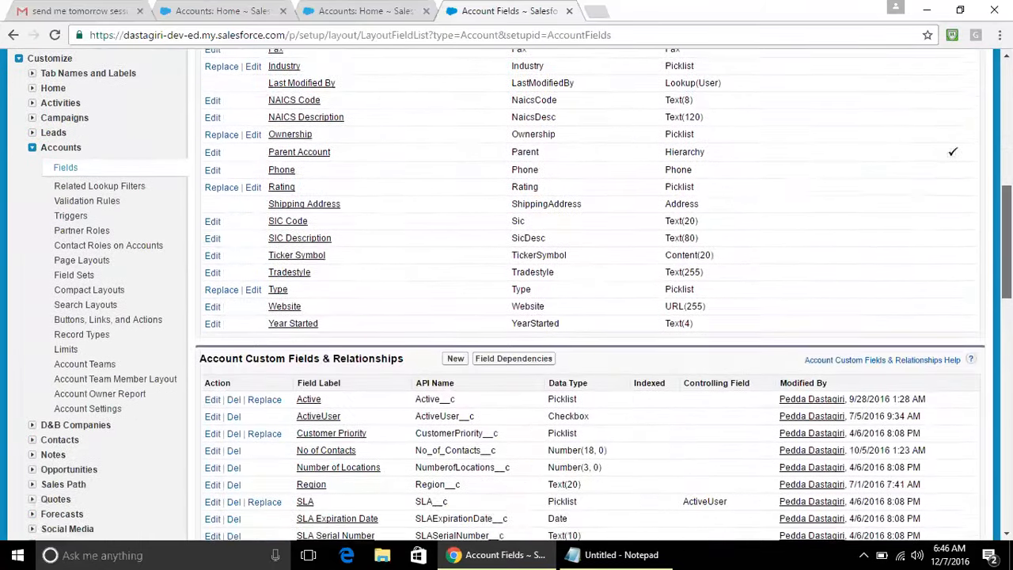
scroll(589, 293, "up", 6)
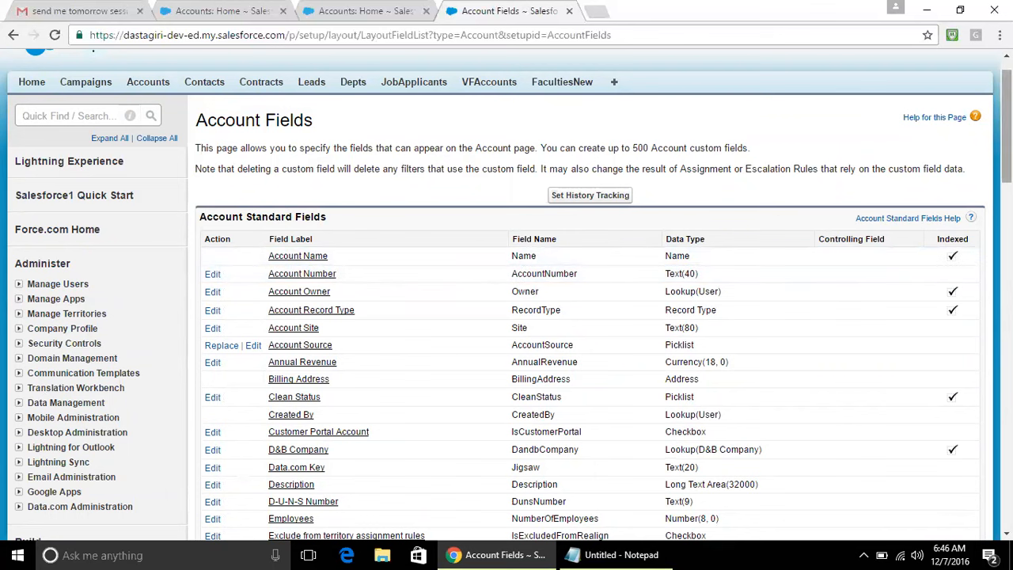
mouse_move(1006, 127)
left_mouse_down()
mouse_move(1006, 262)
mouse_move(1006, 115)
left_mouse_up()
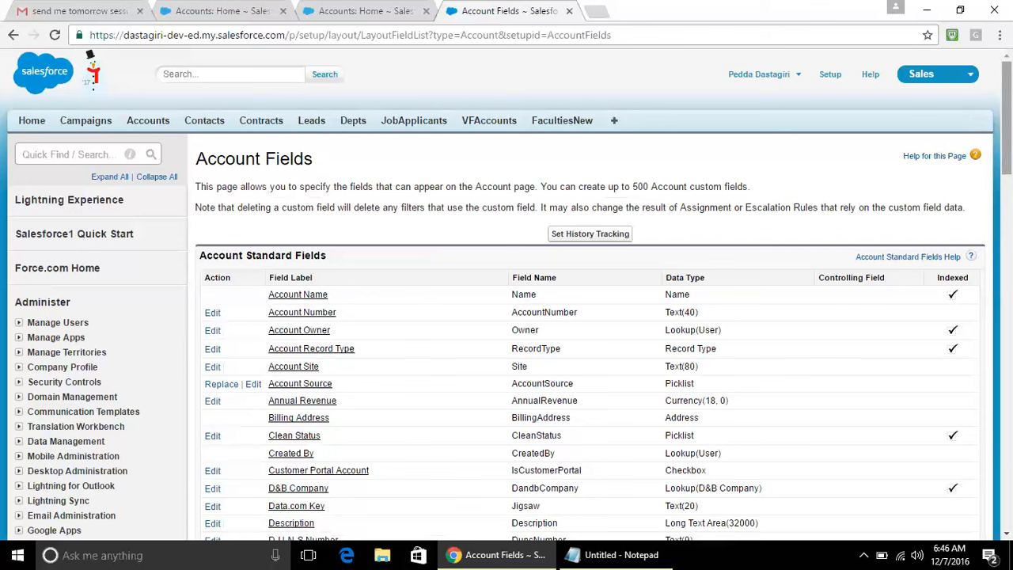
mouse_move(1007, 118)
left_mouse_down()
mouse_move(1007, 223)
mouse_move(1007, 118)
left_mouse_up()
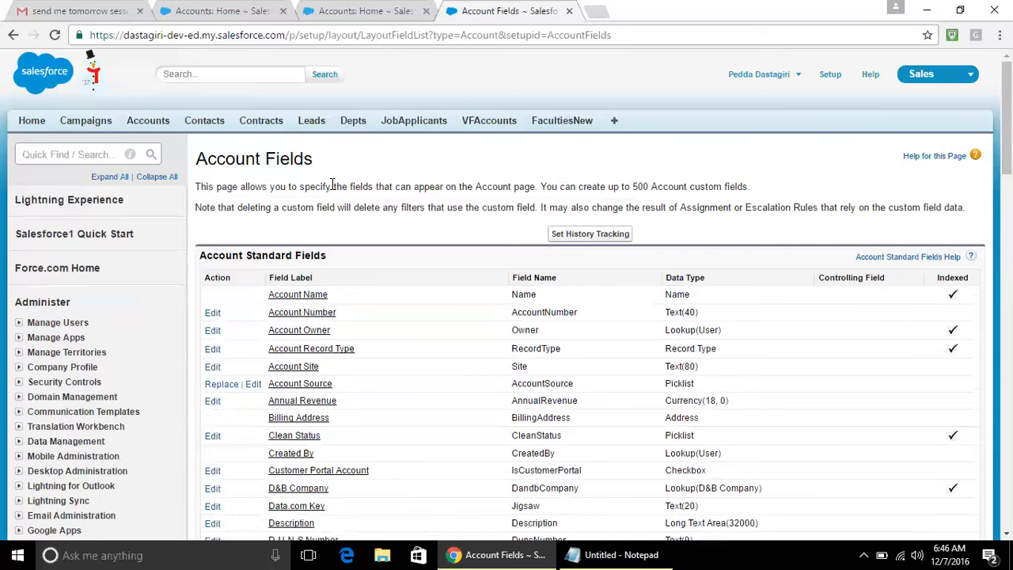
Step: Switch to Notepad and write the heading "standard objects" followed by a blank line
left_click(614, 553)
type("sta")
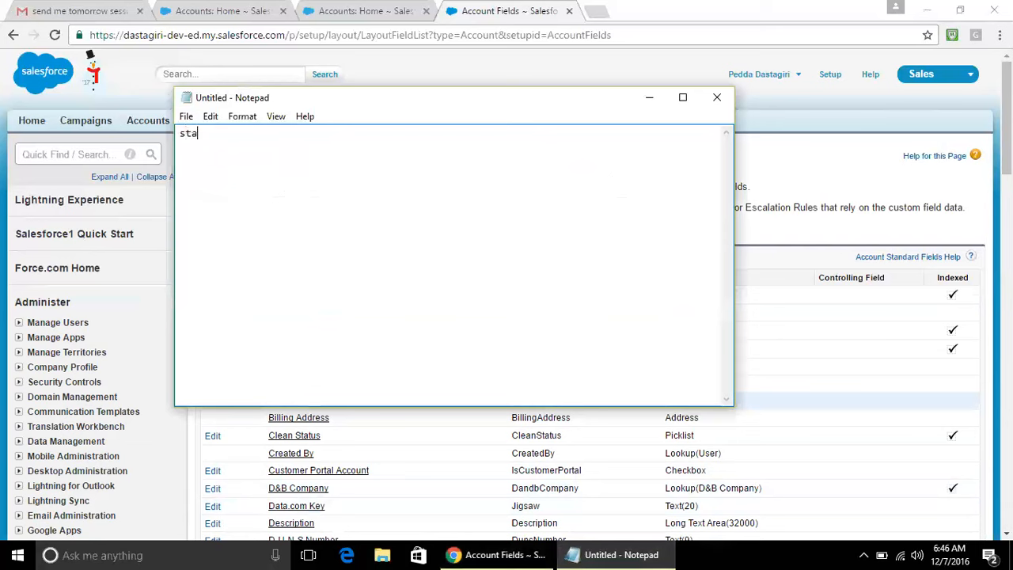
type("ndard objects")
key("Return")
key("Return")
Step: List campaigns, Account, Contacts, Leads and Opportunities on separate lines below the heading, keeping the note clear of the Salesforce tabs, and return to Salesforce
type("camp")
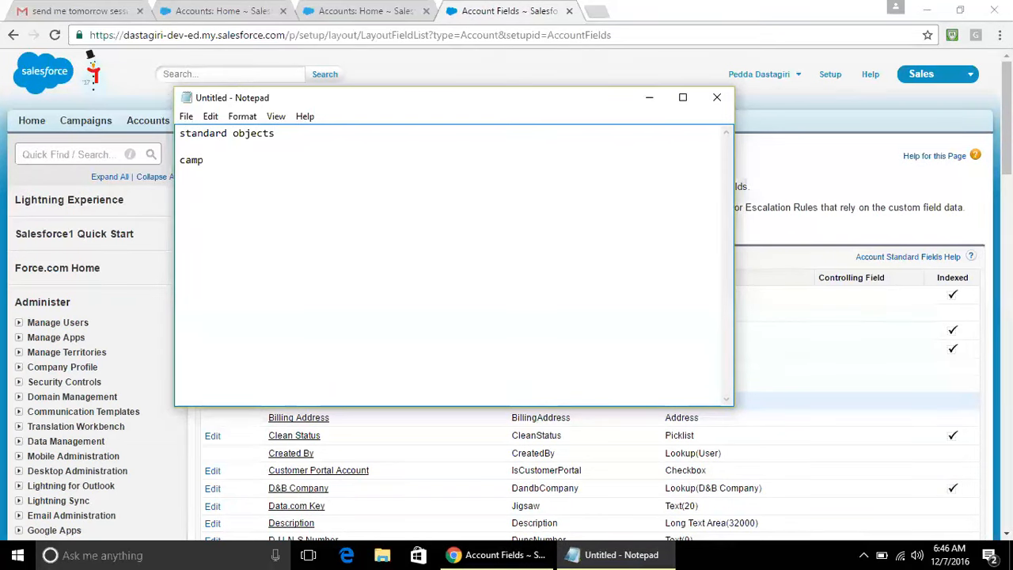
type("aigns")
key("Return")
type("Account")
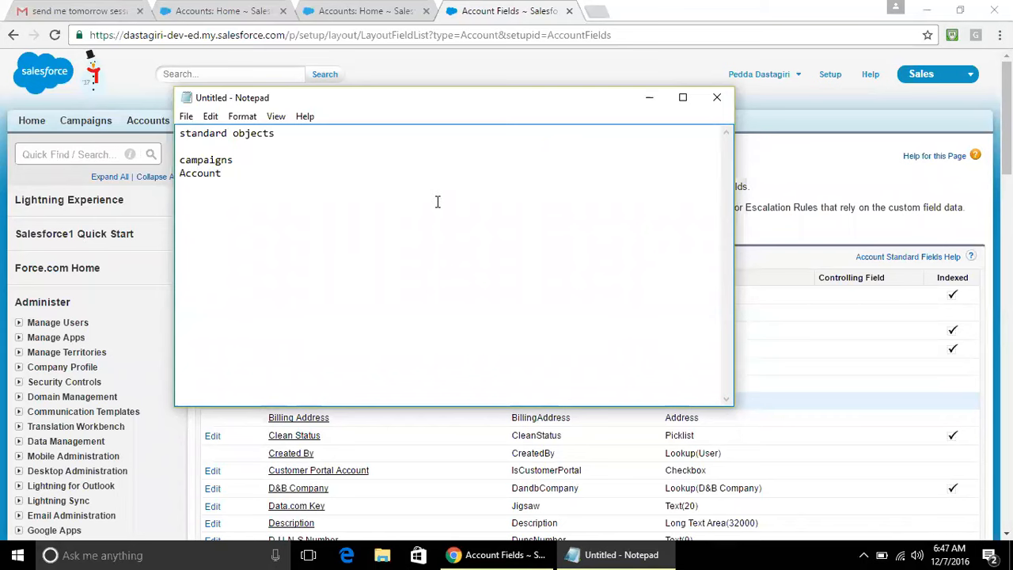
left_click_drag(470, 108, 555, 155)
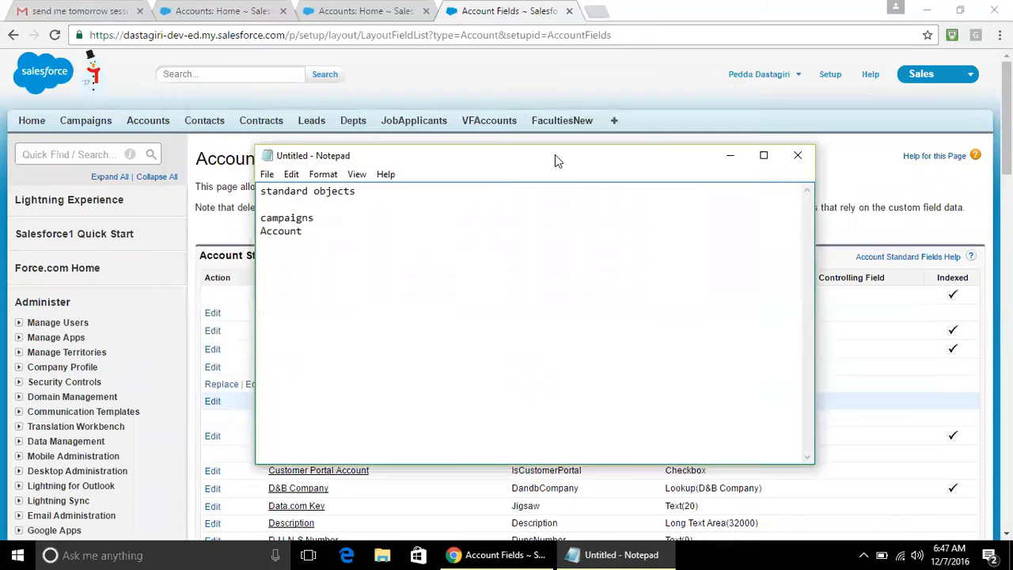
type("ntacts")
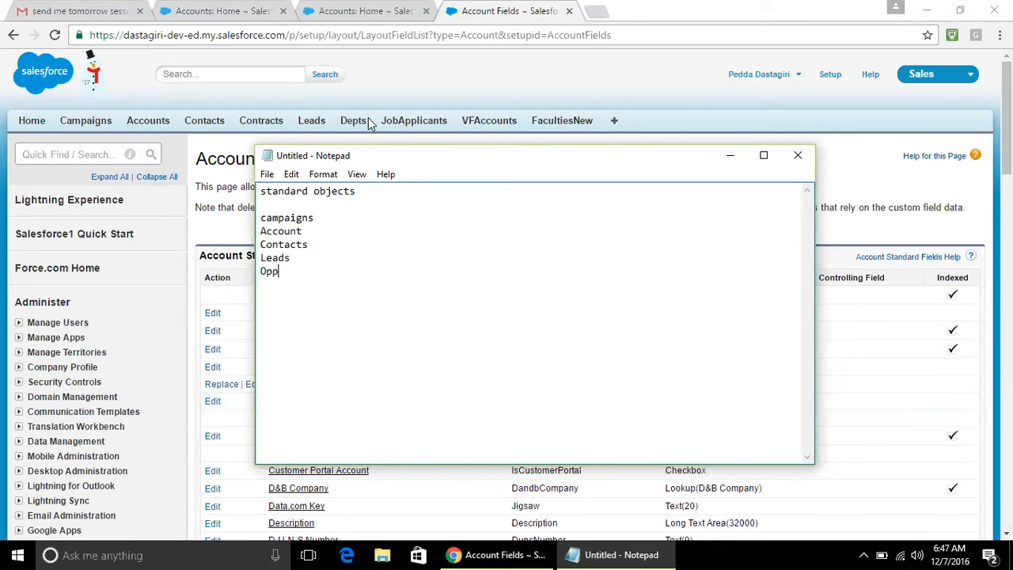
type("ties")
left_click(446, 82)
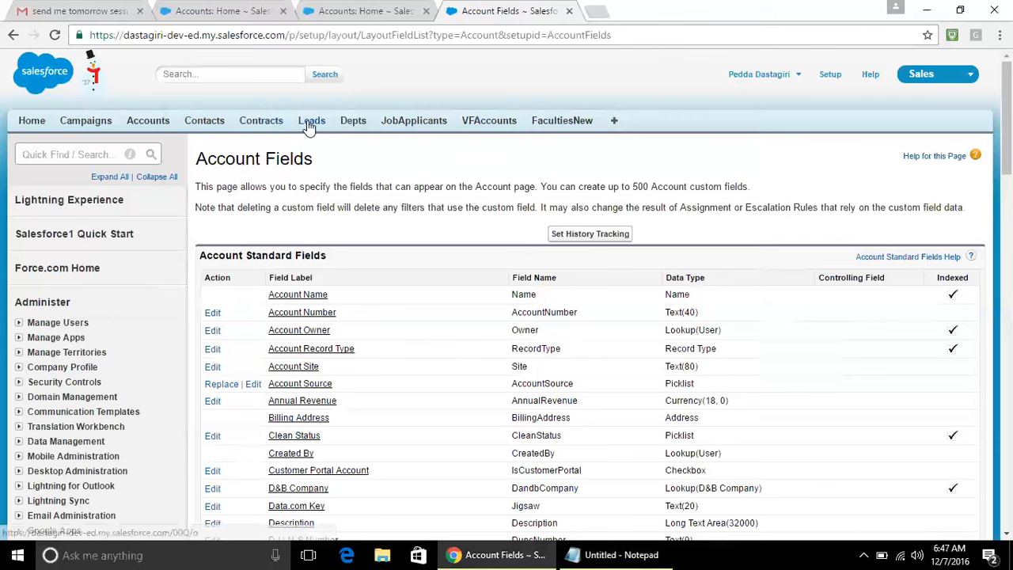
Step: Insert three blank lines above the "standard objects" heading in the Notepad note and return to Salesforce
left_click(623, 554)
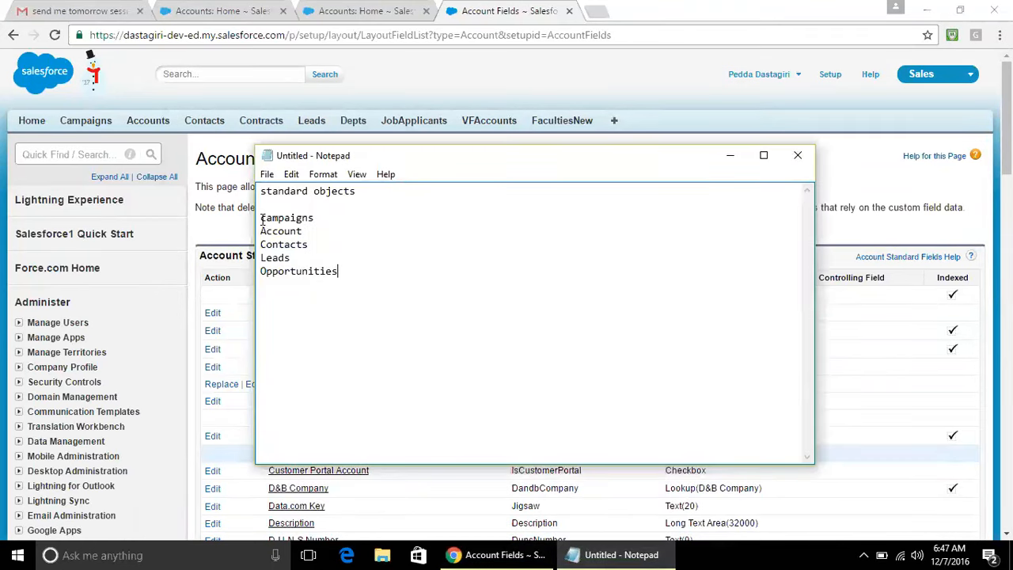
left_click(259, 192)
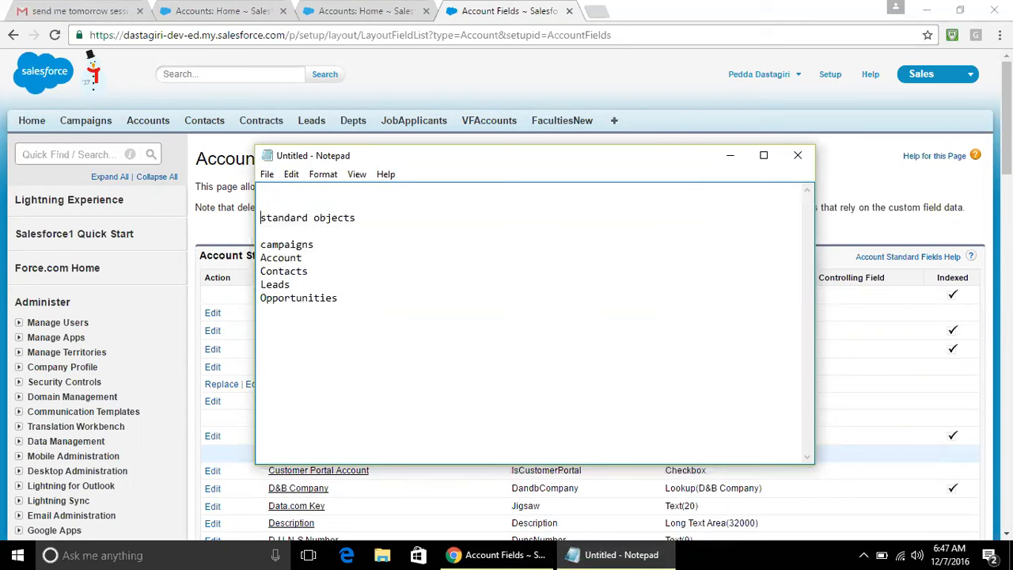
key("Return")
key("Return")
key("Return")
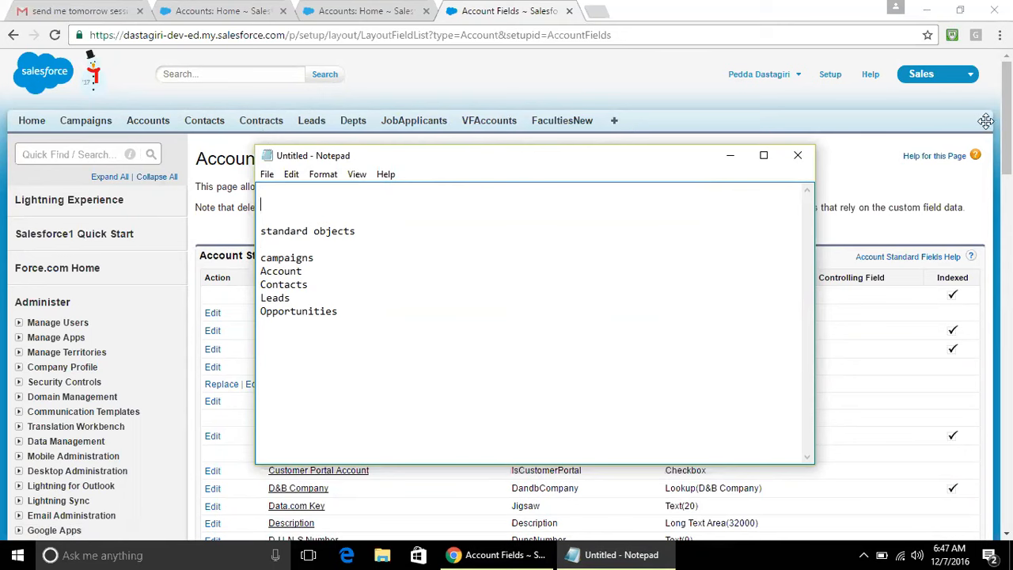
left_click(646, 128)
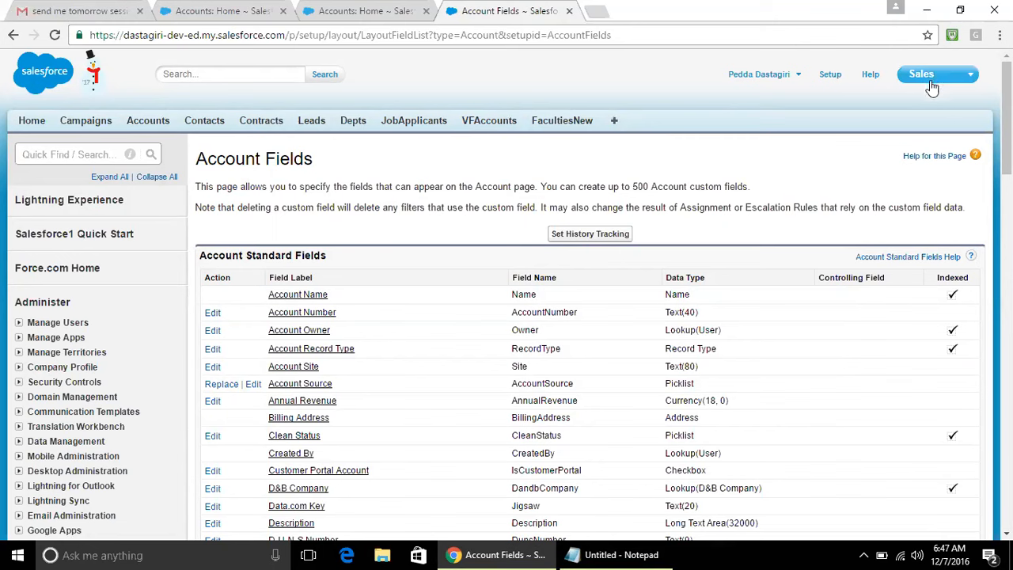
Step: Switch to the DastaTest app to view its tabs and return to the Sales app
left_click(967, 74)
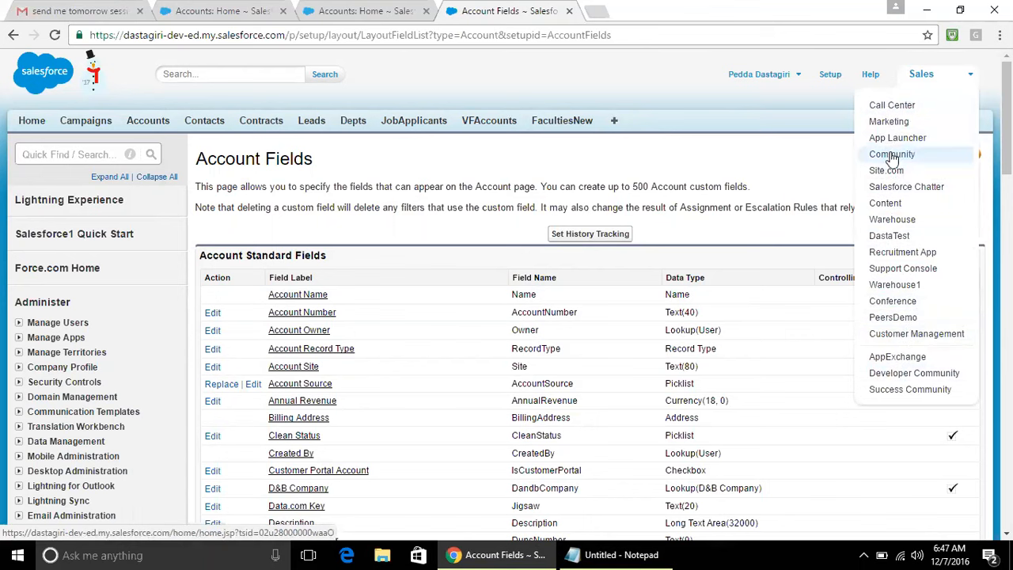
left_click(889, 235)
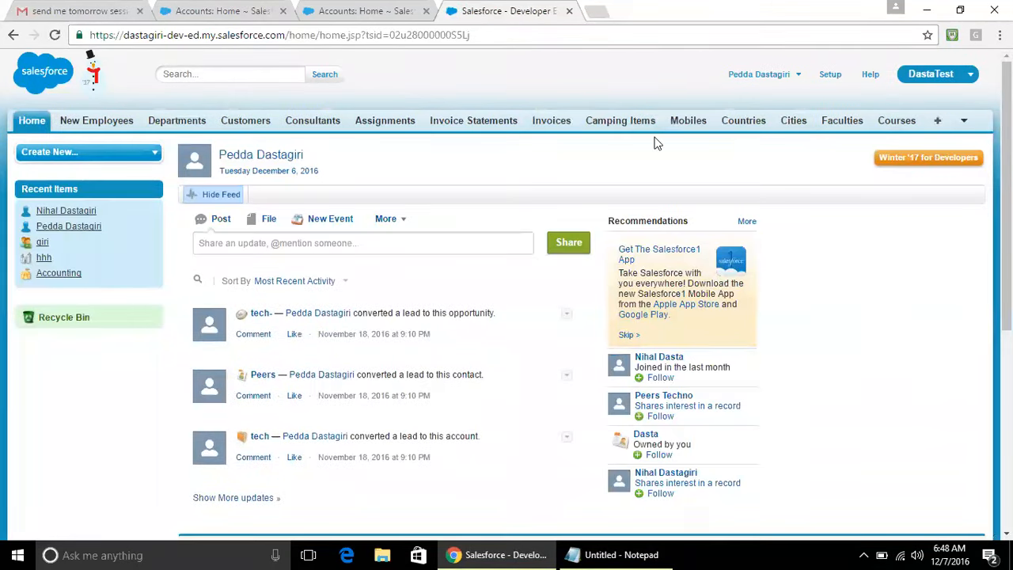
left_click(963, 79)
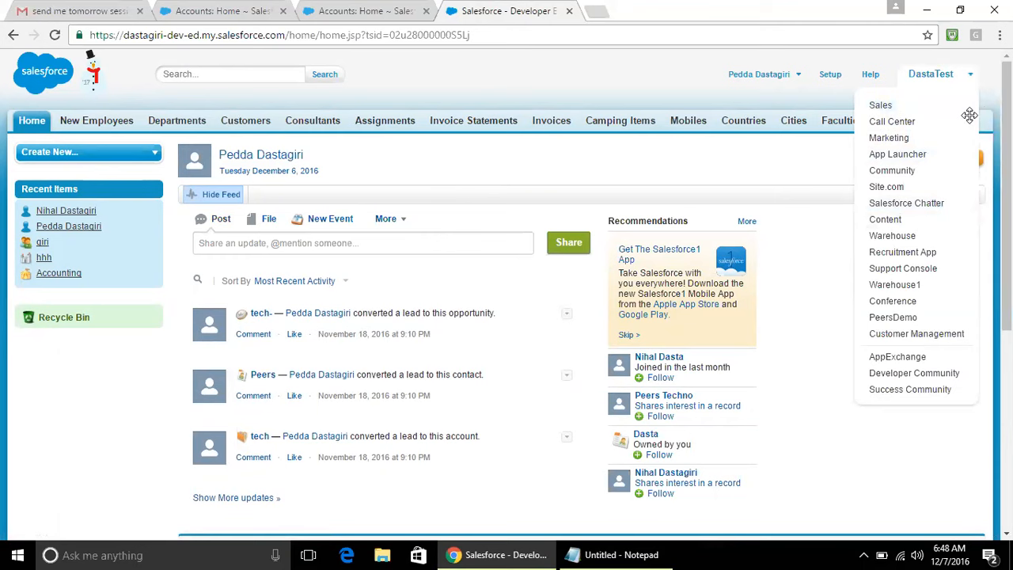
left_click(894, 114)
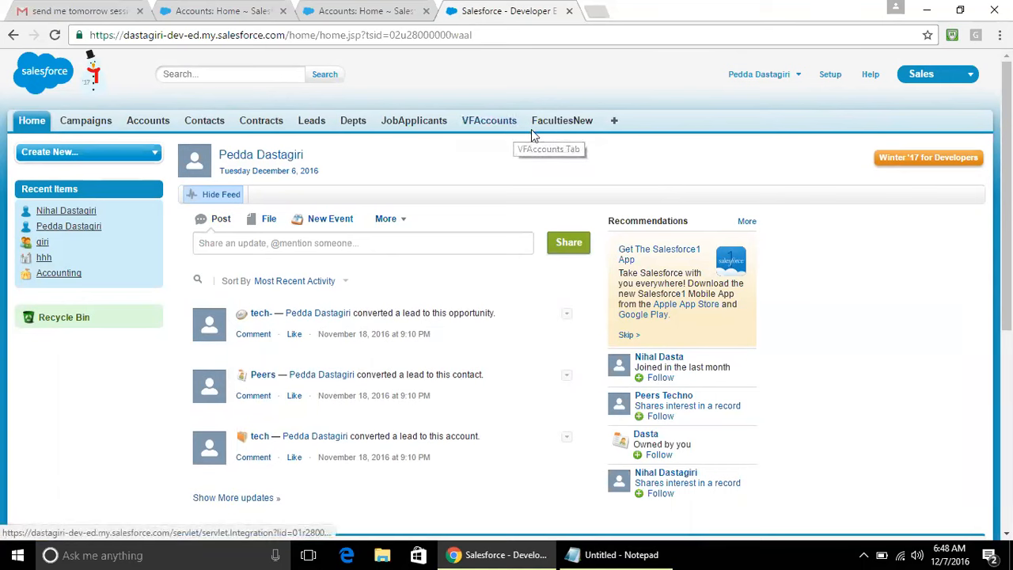
Step: Open the list of all available tabs and look through its standard and custom entries
left_click(615, 123)
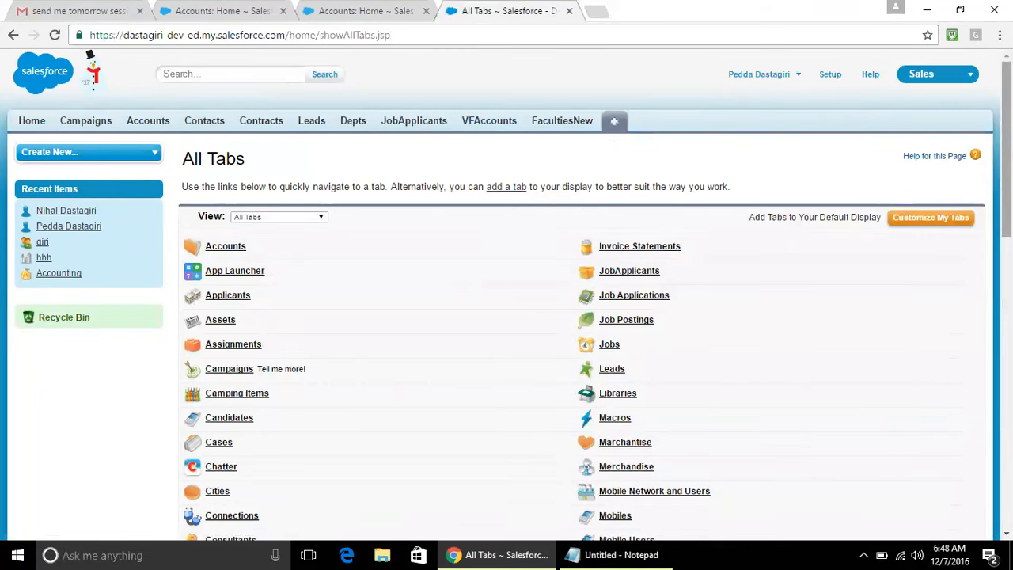
scroll(787, 380, "down", 2)
scroll(788, 381, "down", 1)
scroll(787, 381, "up", 2)
scroll(787, 381, "down", 1)
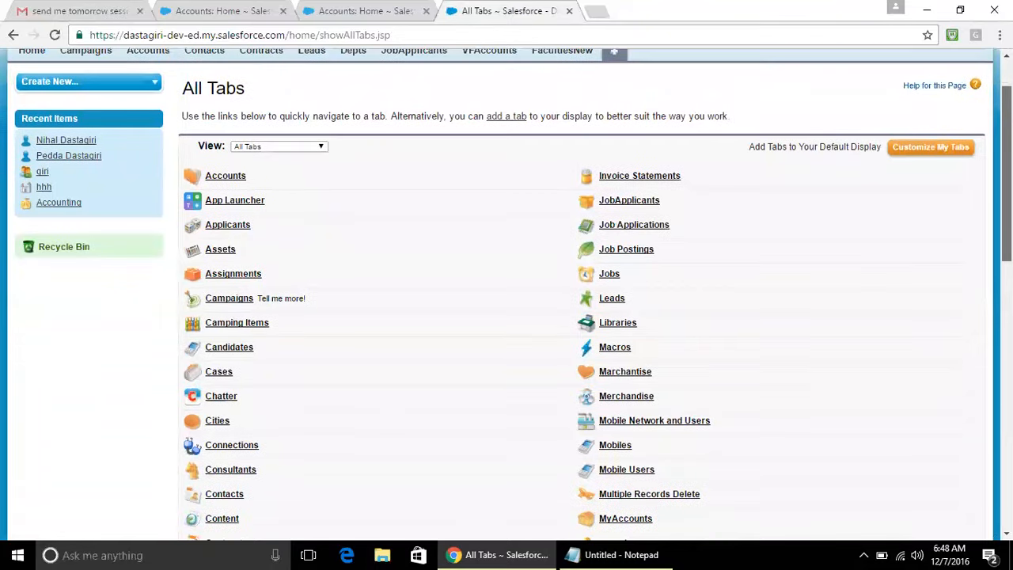
scroll(787, 381, "up", 1)
scroll(787, 381, "down", 4)
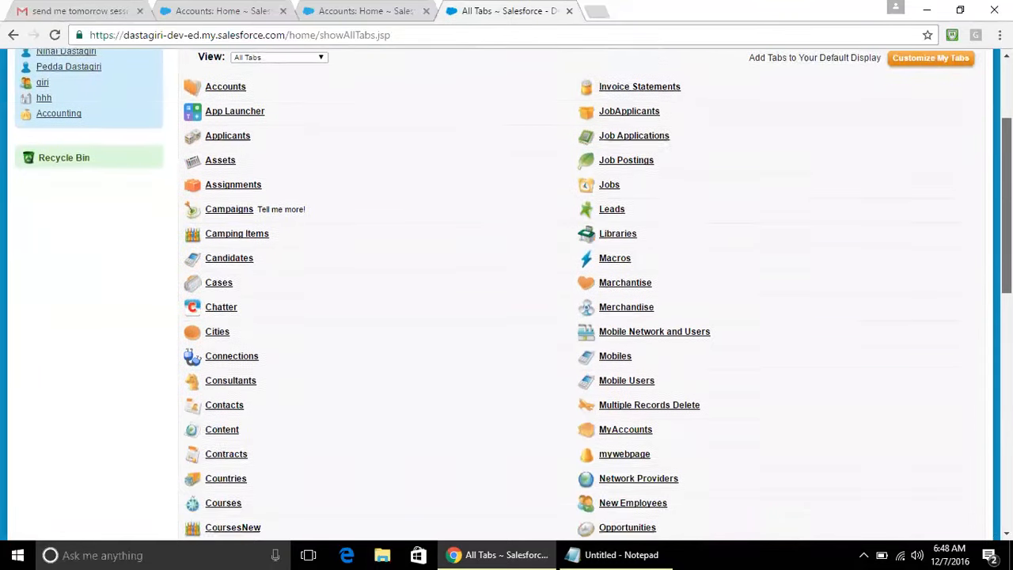
scroll(787, 381, "up", 5)
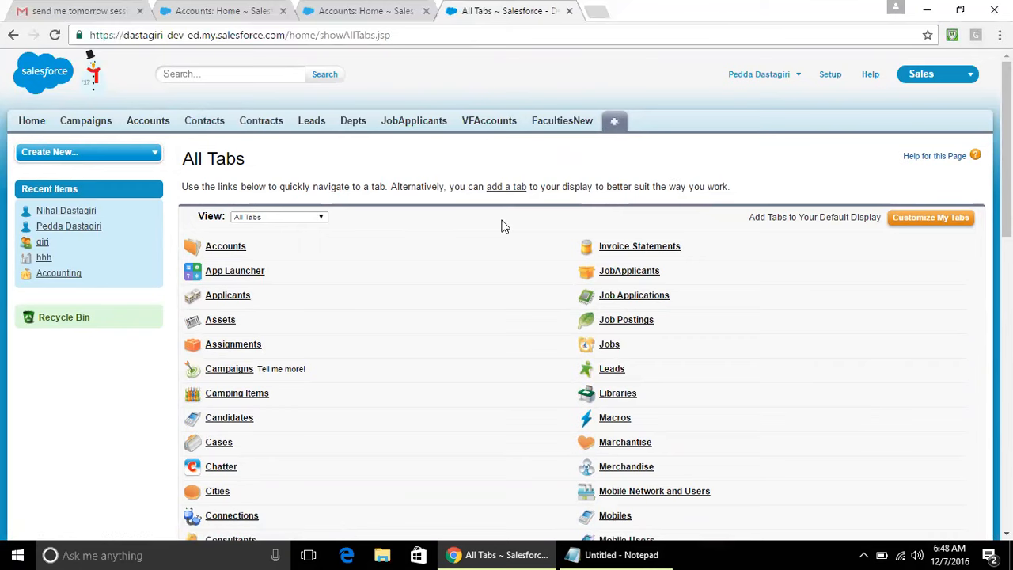
Step: Customize the tabs of the Sales app by removing VFAccounts, FacultiesNew and JobApplicants from the selected tabs
left_click(924, 218)
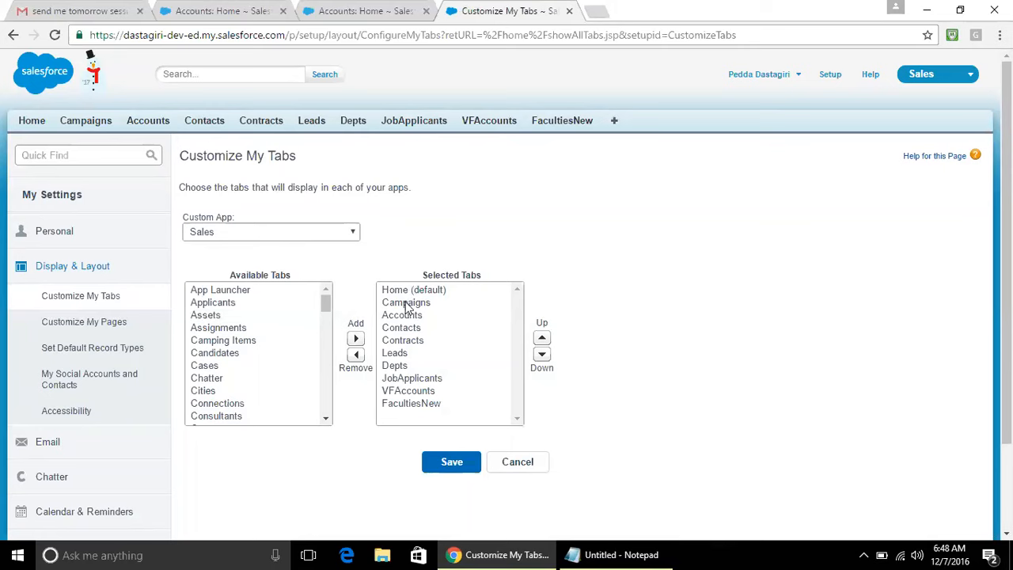
left_click(404, 390)
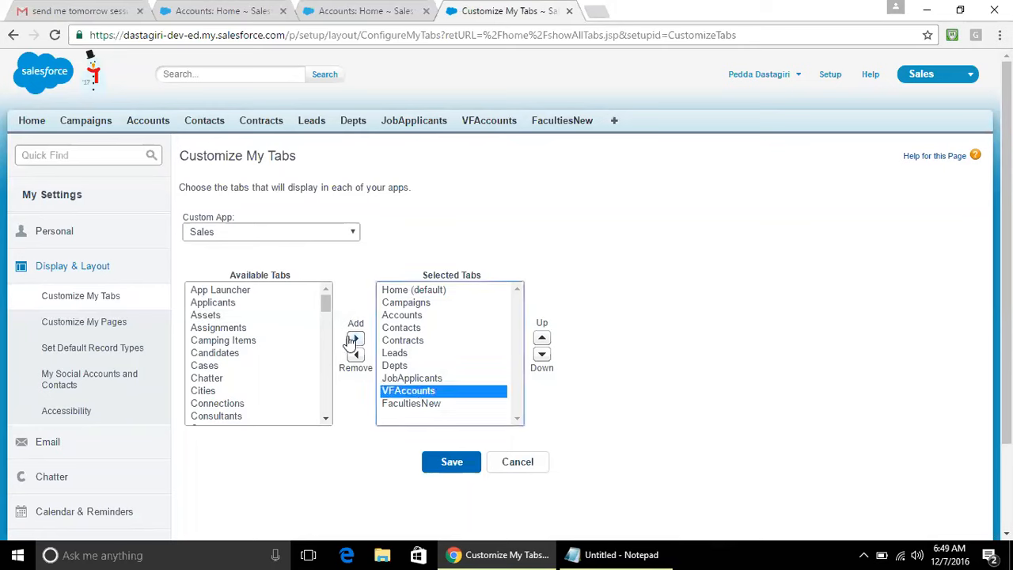
left_click(356, 353)
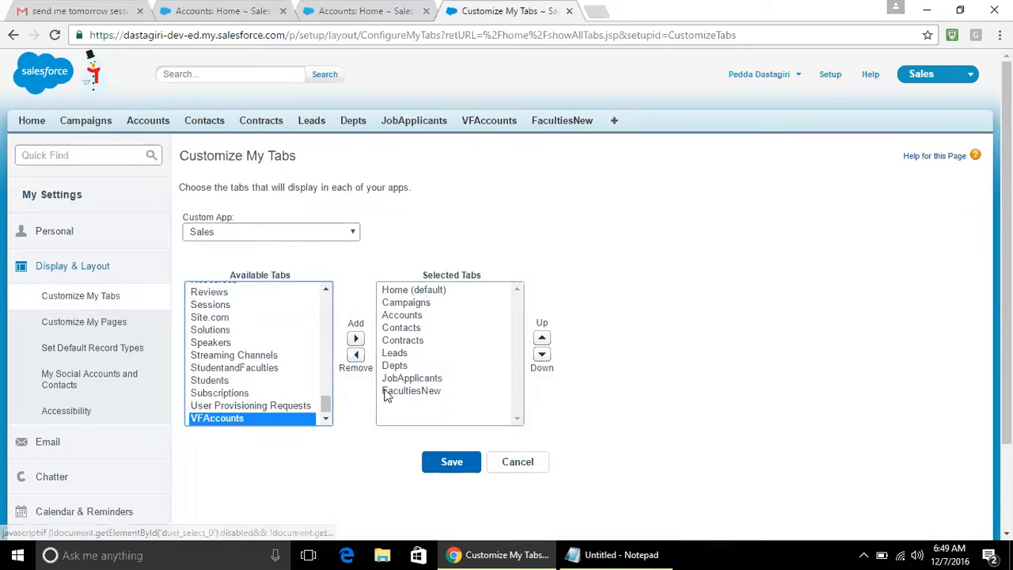
left_click(387, 392)
left_click(355, 354)
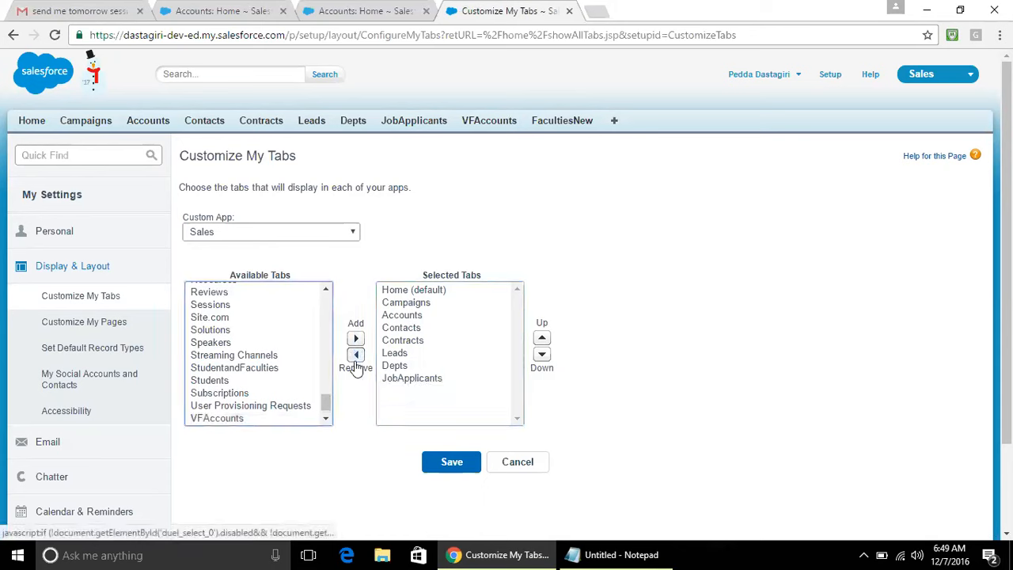
left_click(402, 378)
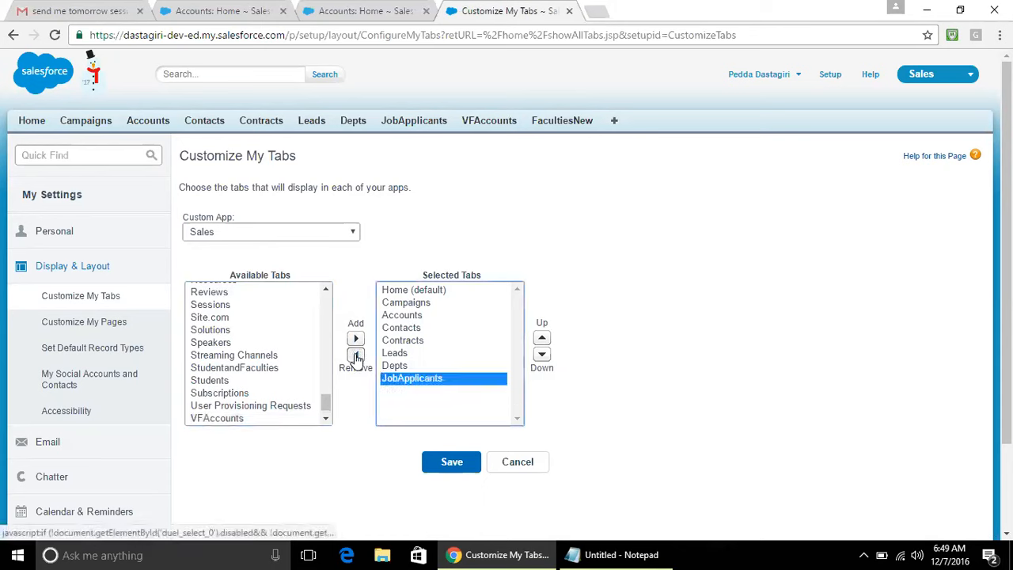
left_click(355, 355)
Step: Add Cases, Opportunities and Solutions to the selected tabs of the Sales app and save the customization
left_click_drag(325, 405, 340, 309)
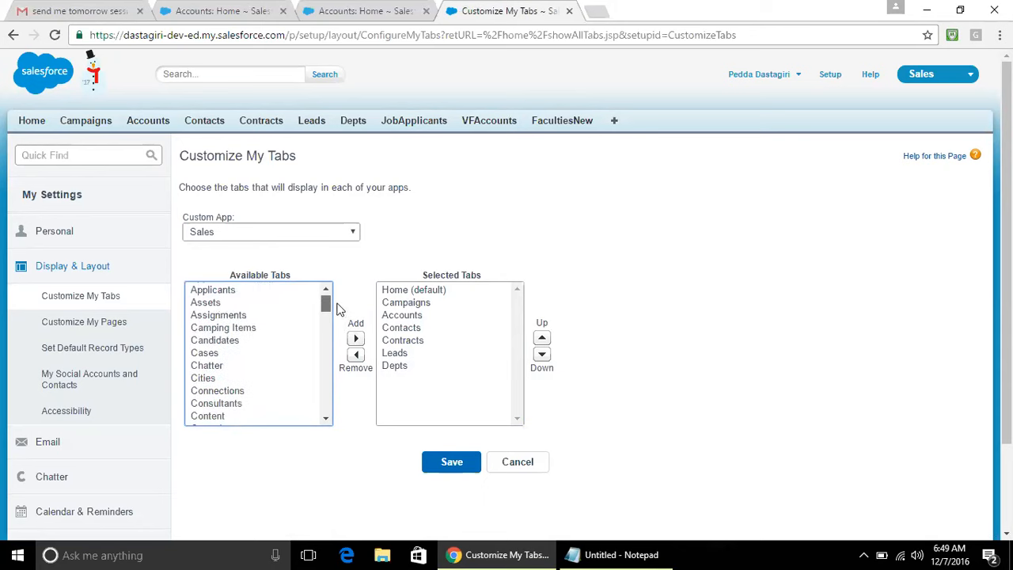
left_click(207, 353)
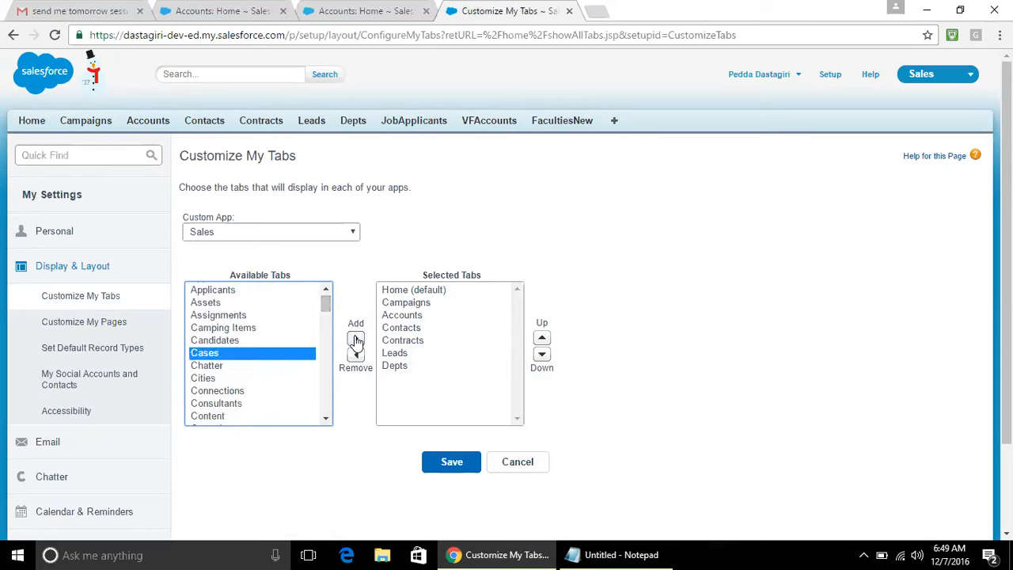
left_click(356, 340)
left_click_drag(331, 300, 346, 374)
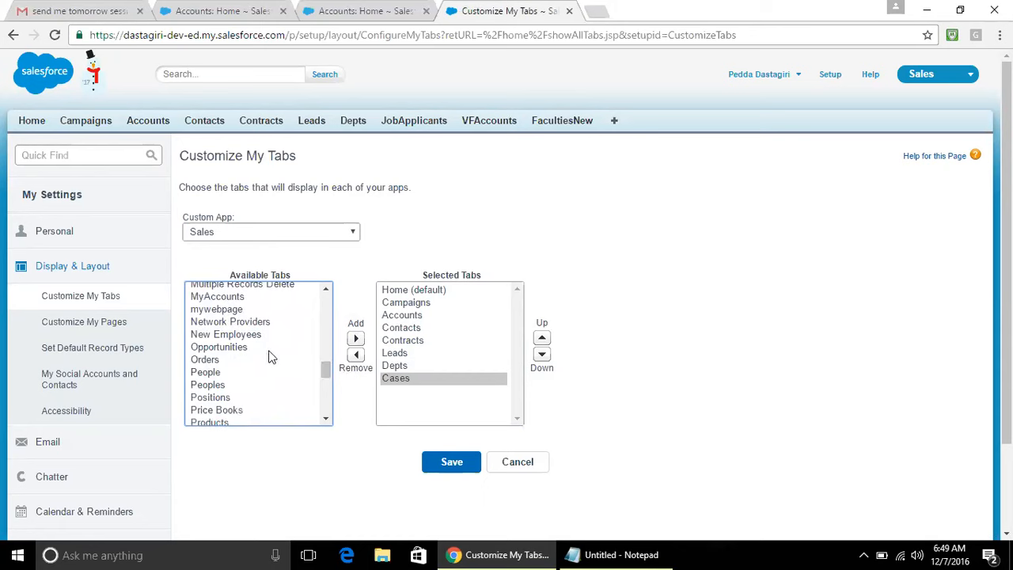
left_click(240, 348)
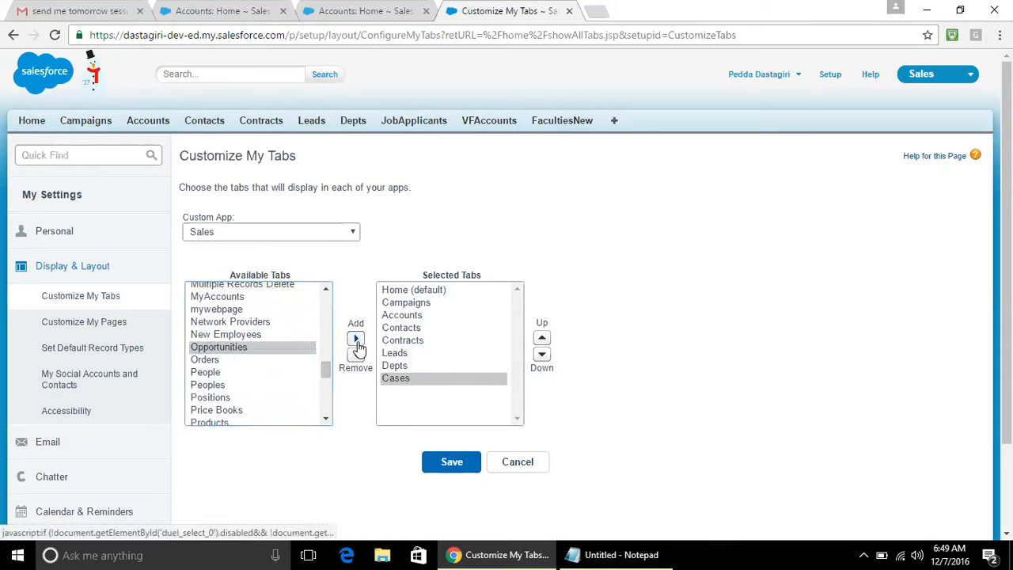
left_click(357, 339)
left_click_drag(322, 378, 329, 403)
left_click(207, 335)
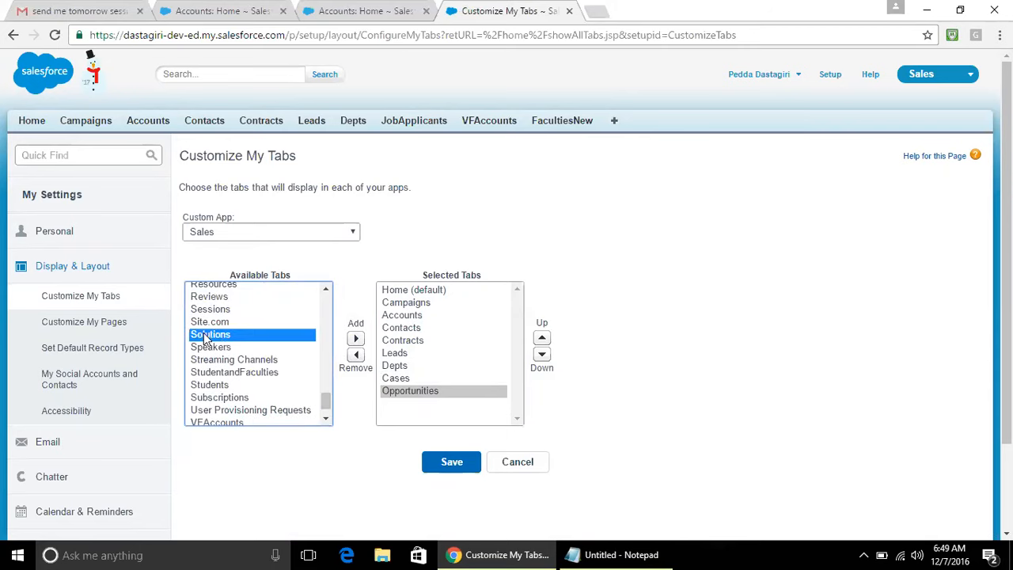
left_click(355, 338)
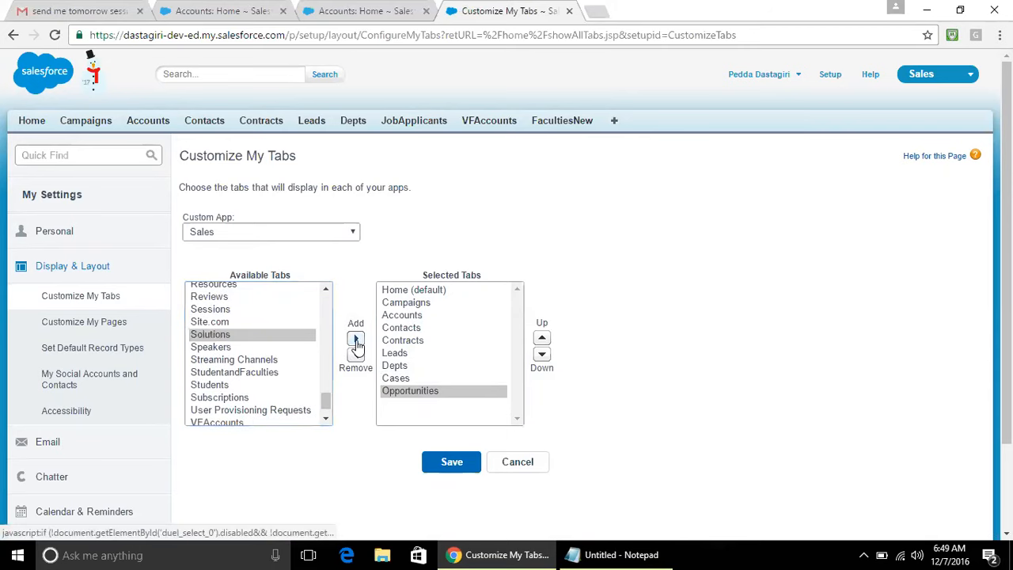
left_click(448, 461)
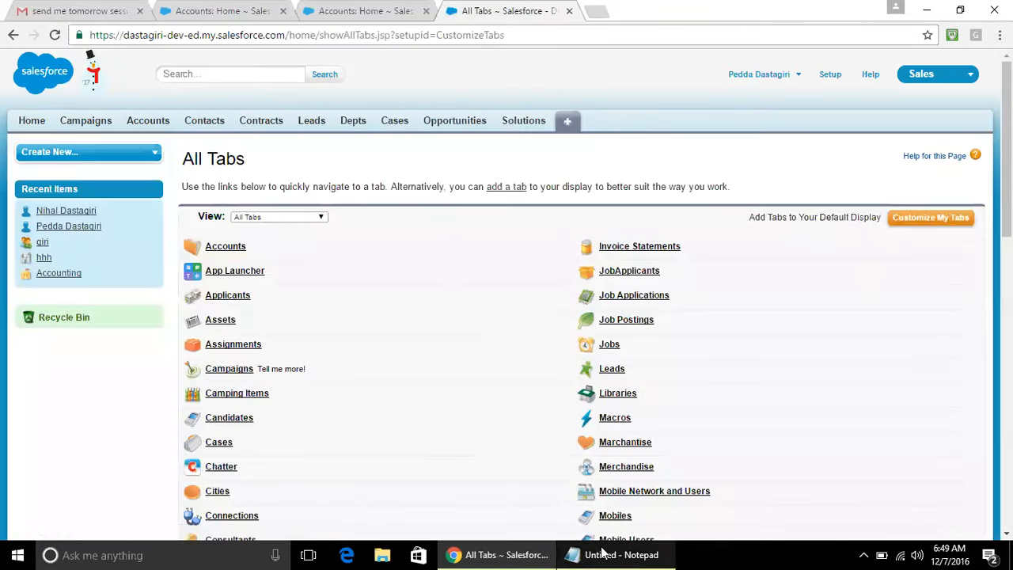
Step: In the Notepad note, write "customize tab" above the "standard objects" heading and append cases and solutions on separate lines below Opportunities
left_click(602, 552)
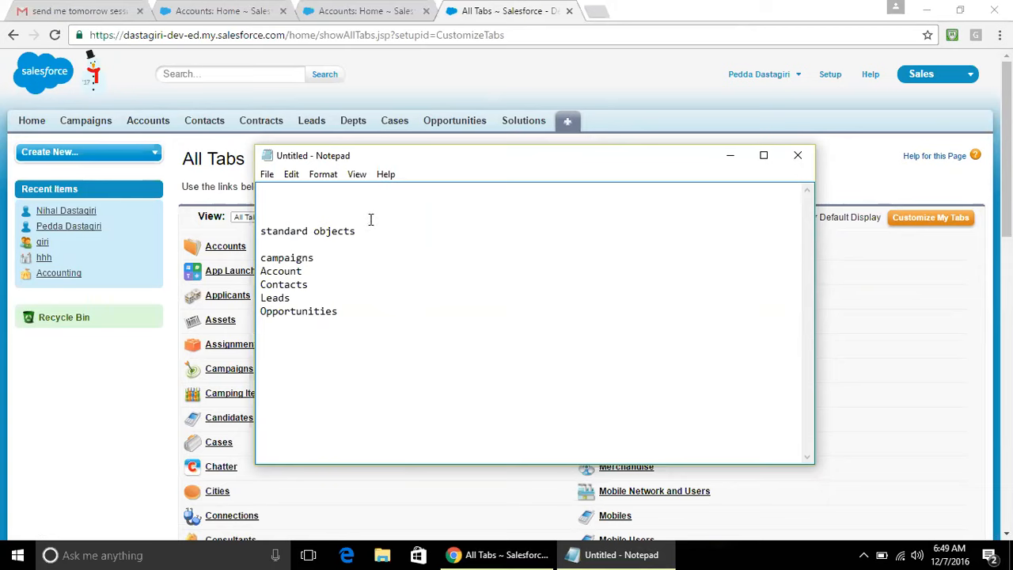
type("customize tab")
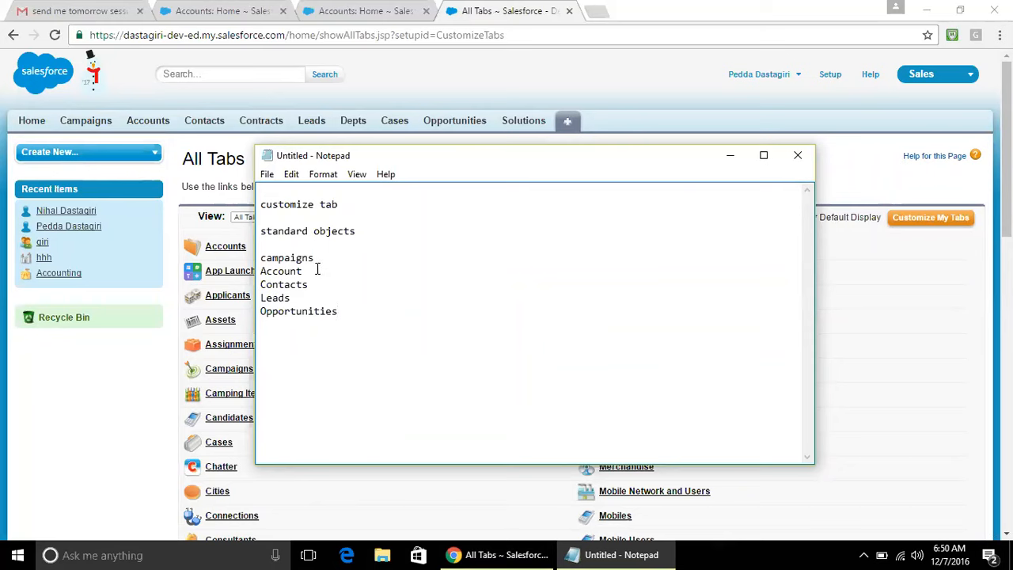
double_click(350, 314)
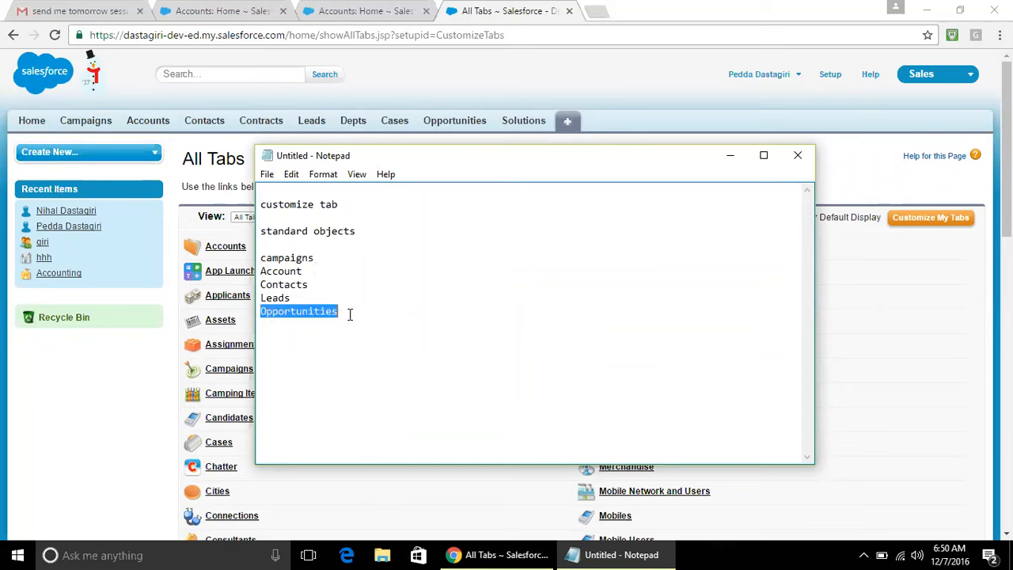
left_click(354, 316)
key("Return")
type("cases")
key("Return")
type("solutions")
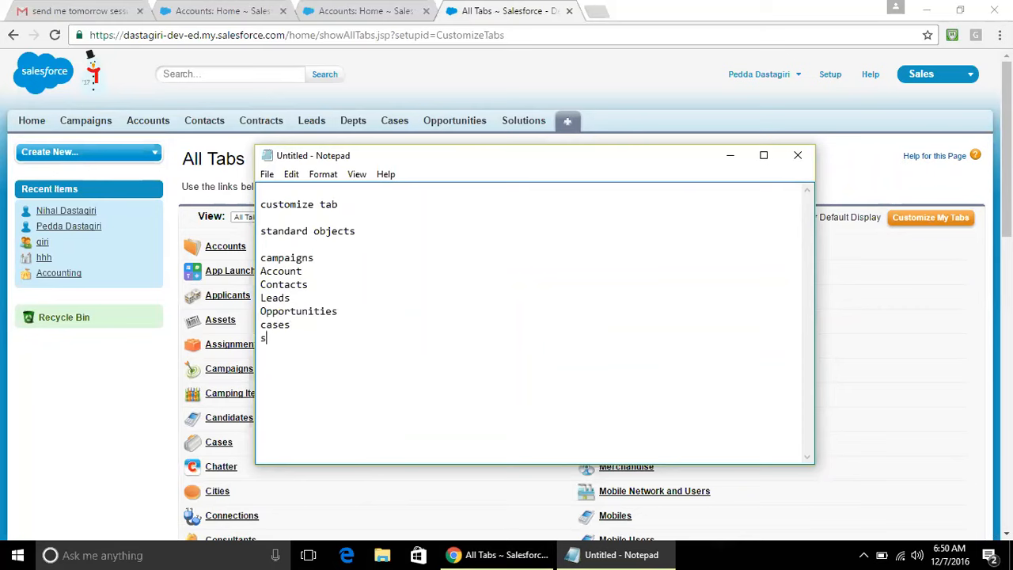
key("Return")
left_click(336, 266)
left_click(303, 296)
left_click(314, 266)
left_click(317, 284)
left_click(322, 291)
key("alt+Tab")
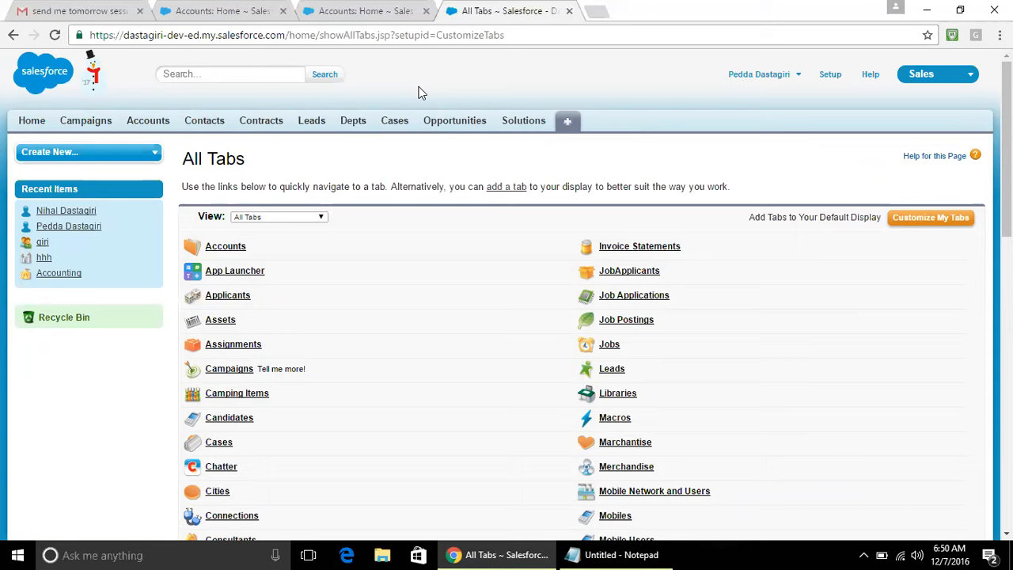
left_click(619, 554)
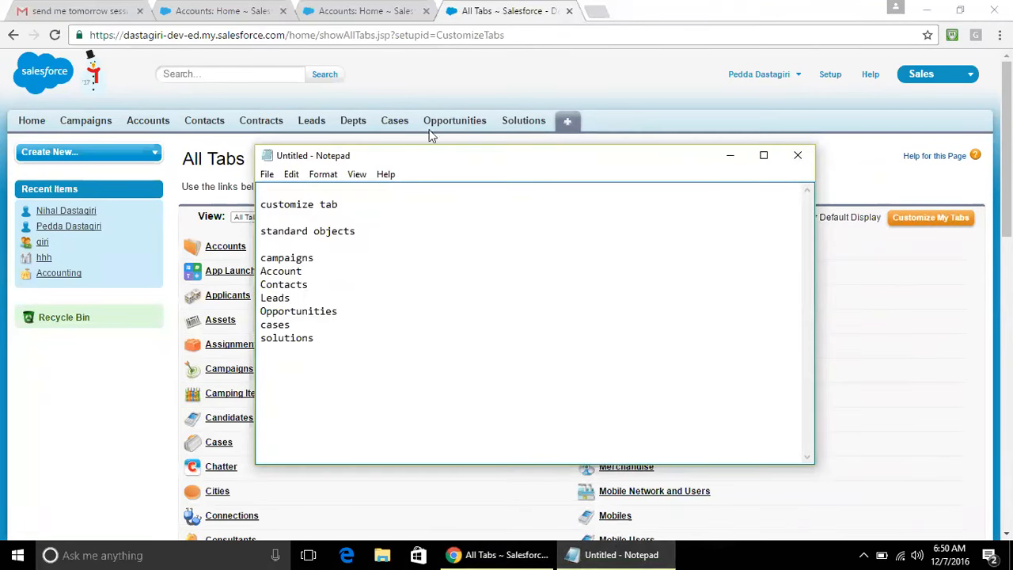
Step: Return to Salesforce and start a new campaign named Chirstmas Sale with the type Trade Show
left_click(444, 87)
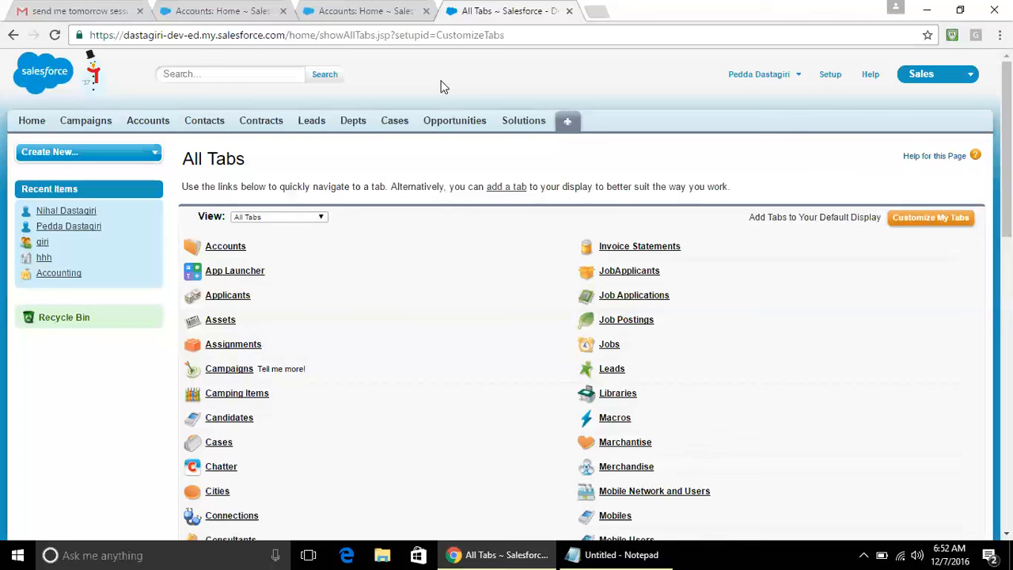
left_click(87, 123)
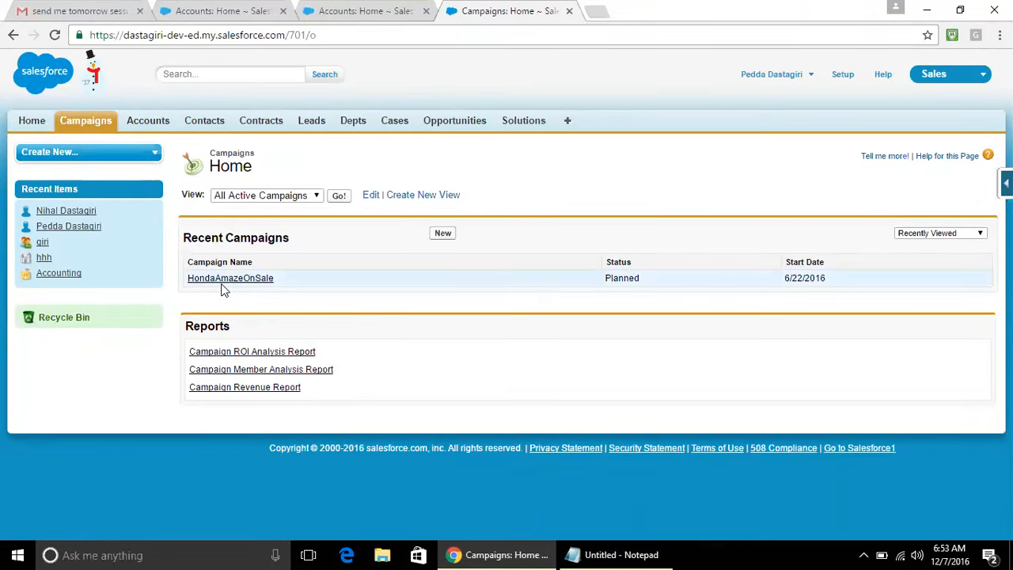
left_click(444, 236)
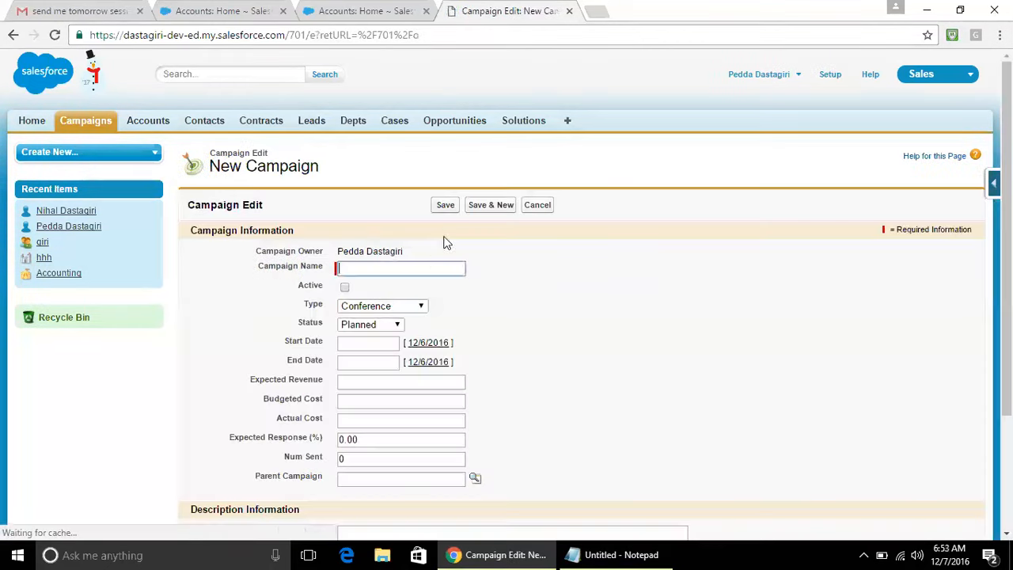
type("Chirstmas ")
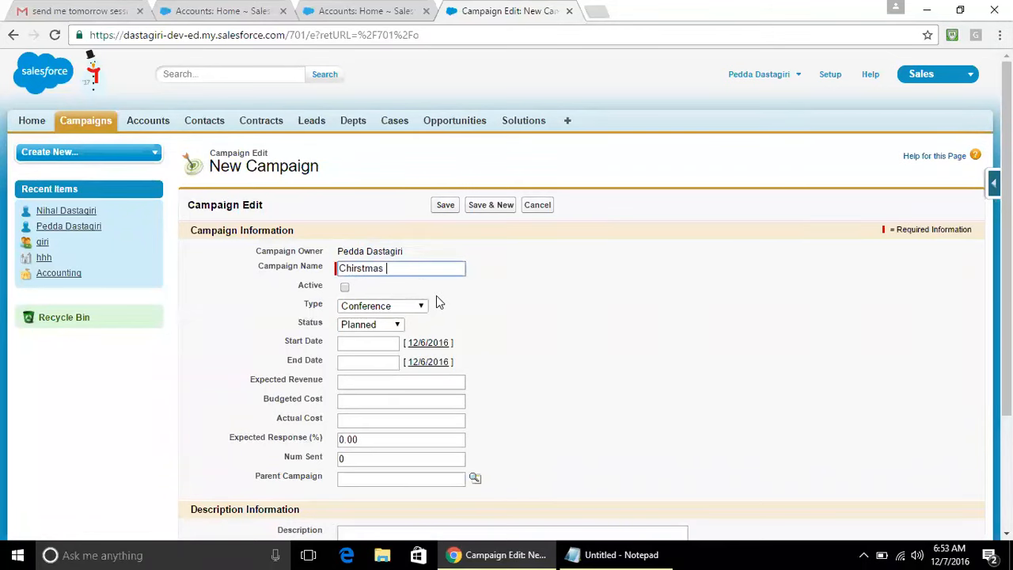
type("Sales")
left_click(416, 309)
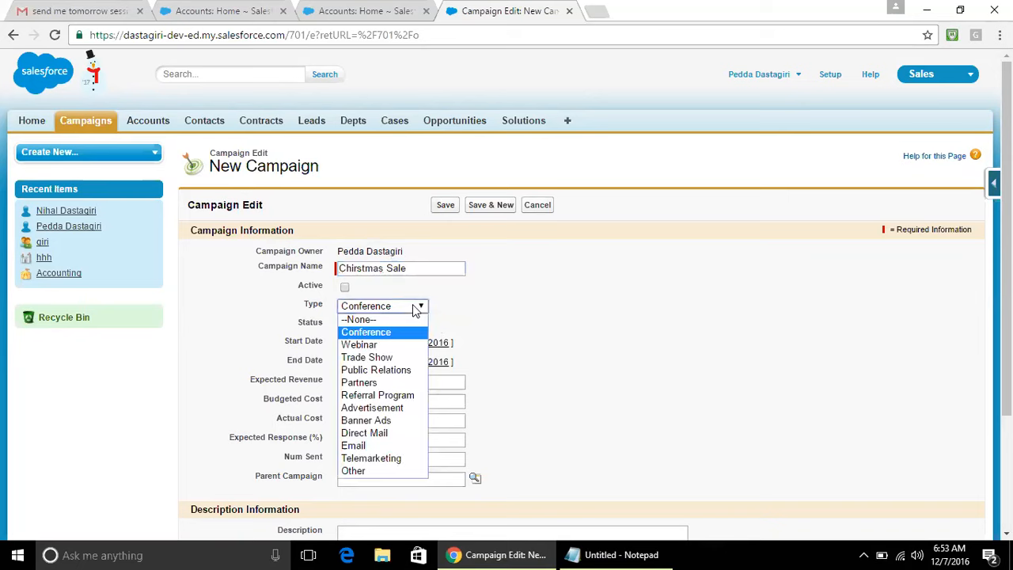
left_click(372, 357)
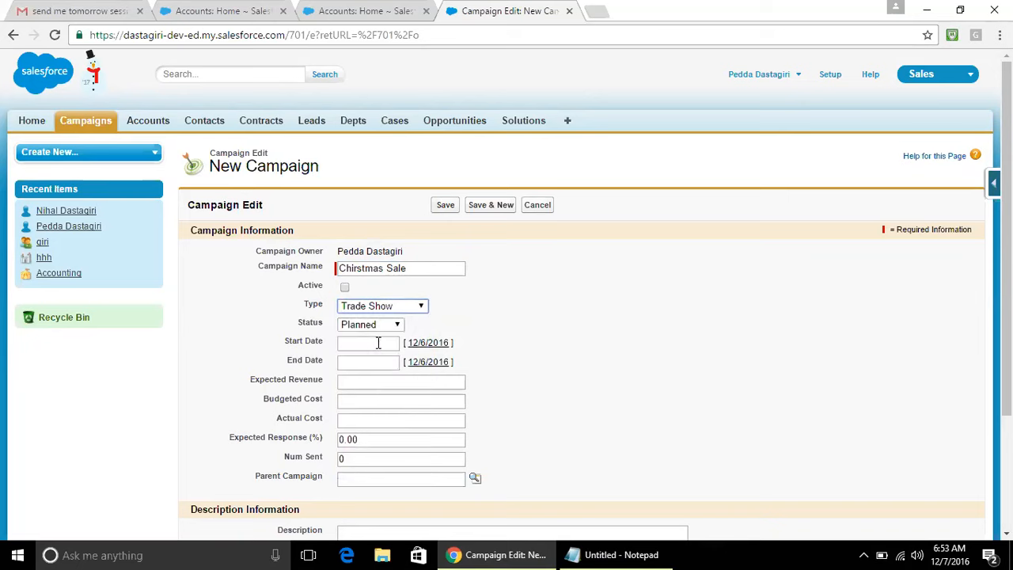
Step: Set the campaign's start date to 12/9/2016 and its end date to 12/6/2016
left_click(378, 343)
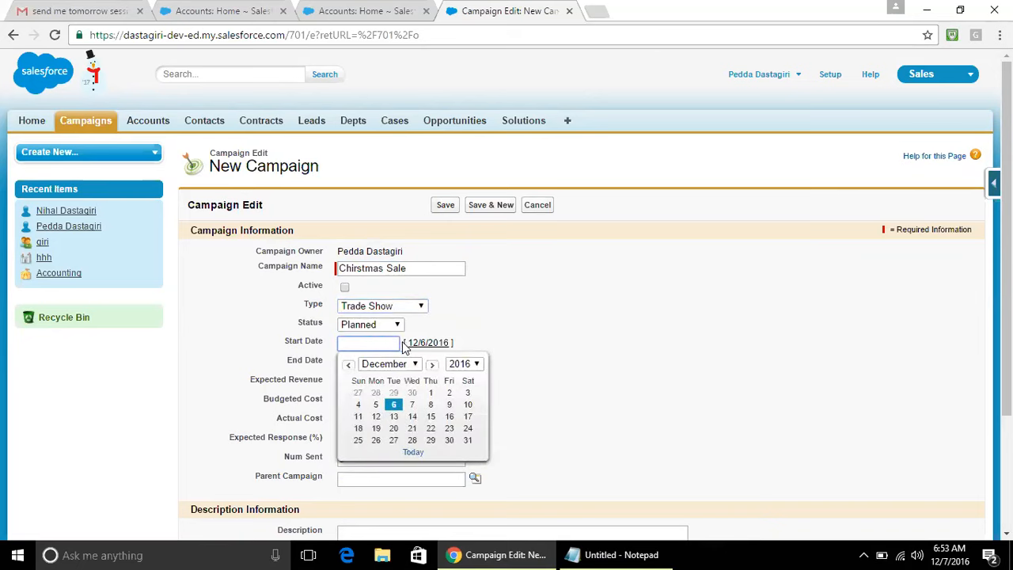
left_click(449, 405)
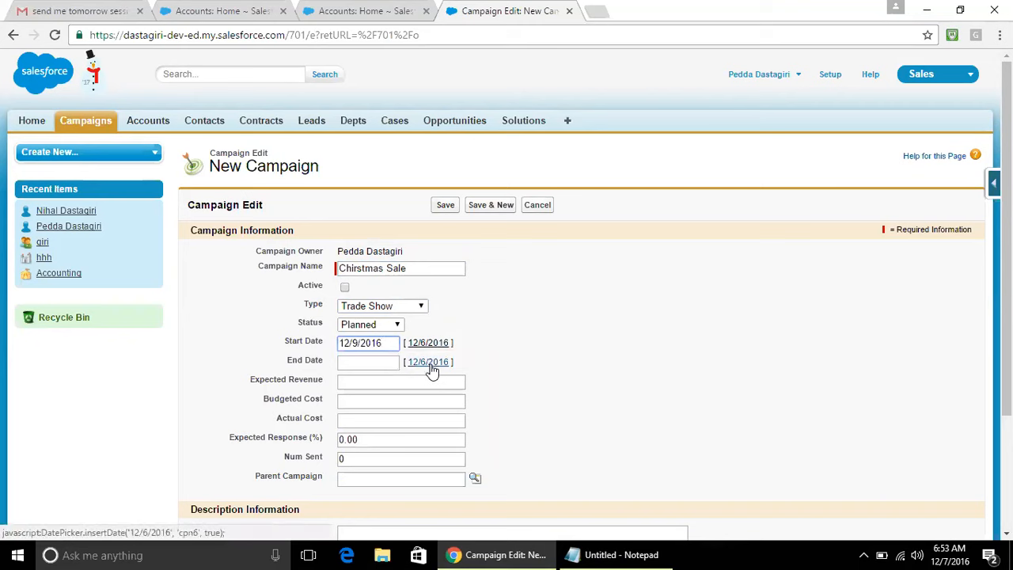
left_click(430, 364)
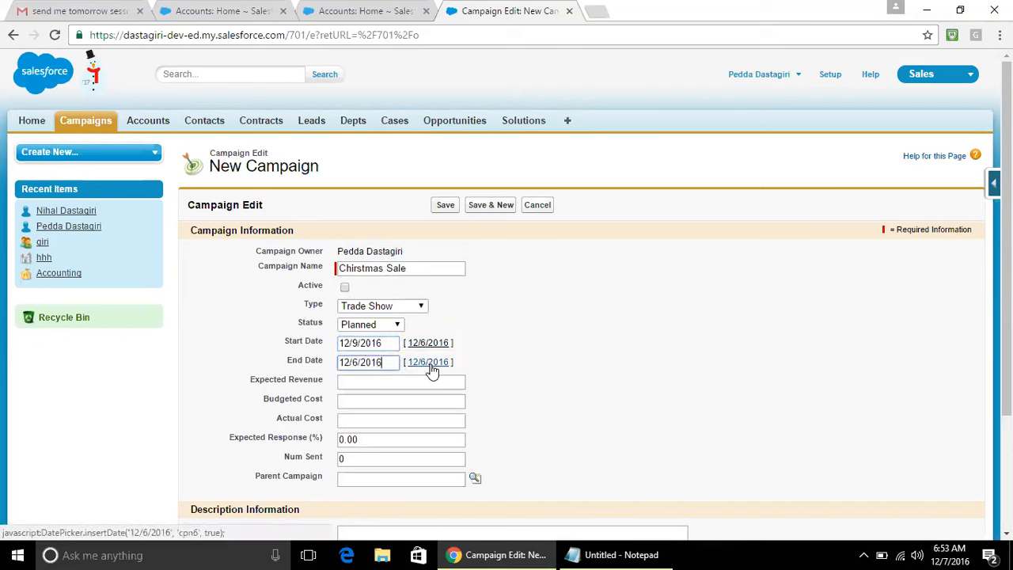
Step: Change the new campaign's end date to 12/10/2016 and review the remaining fields of the form
left_click(388, 362)
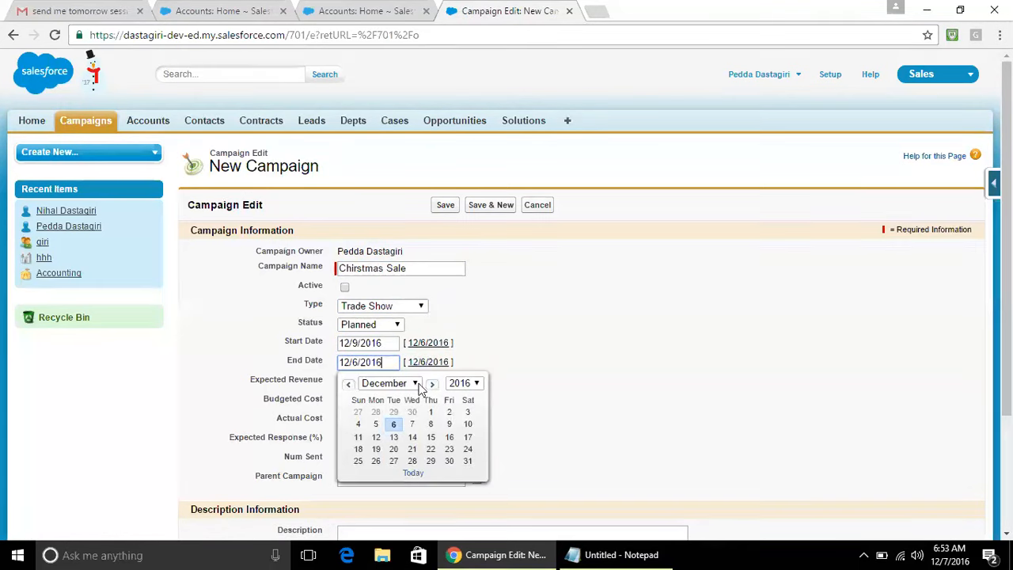
left_click(467, 425)
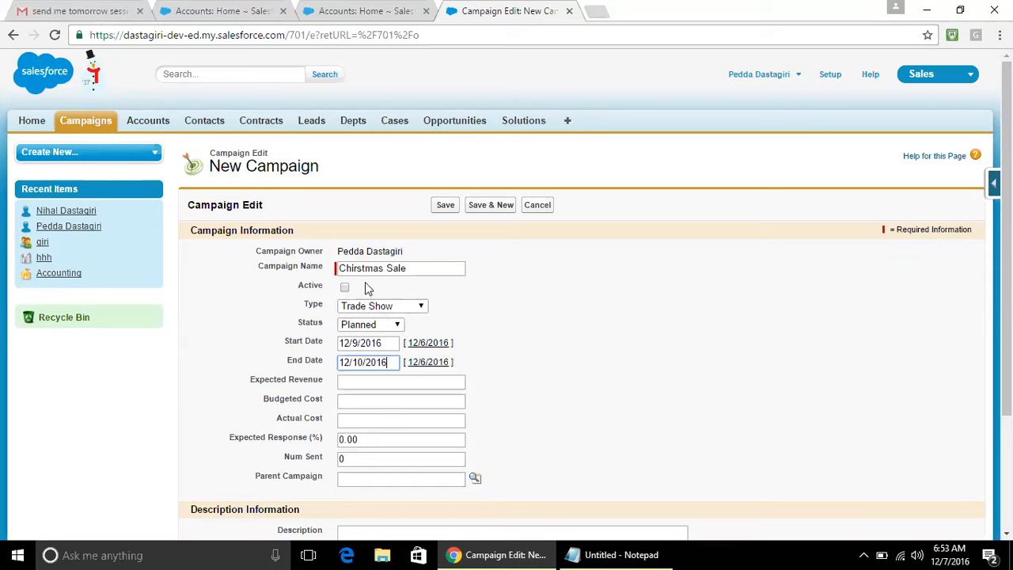
left_click(378, 381)
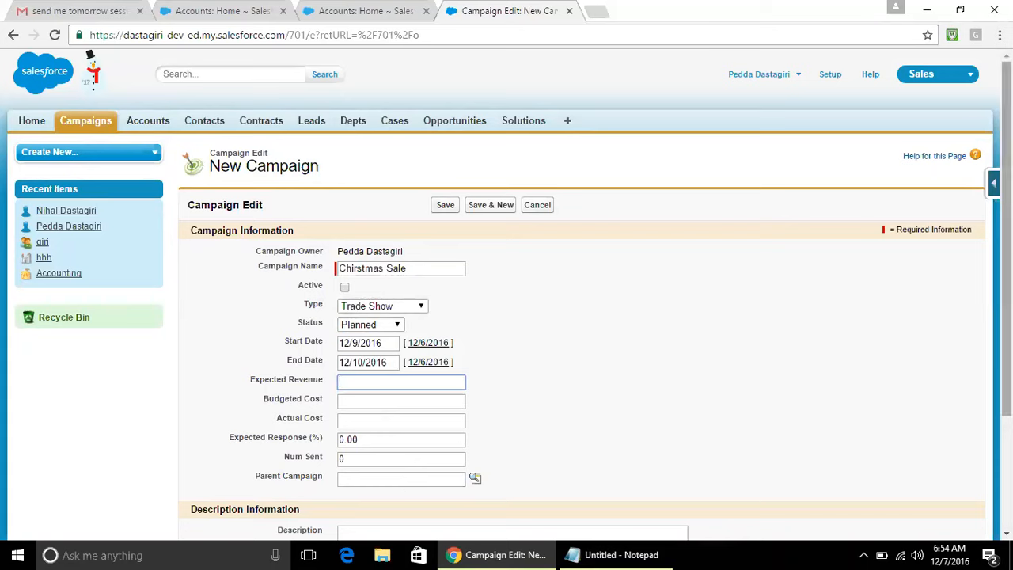
scroll(506, 293, "down", 2)
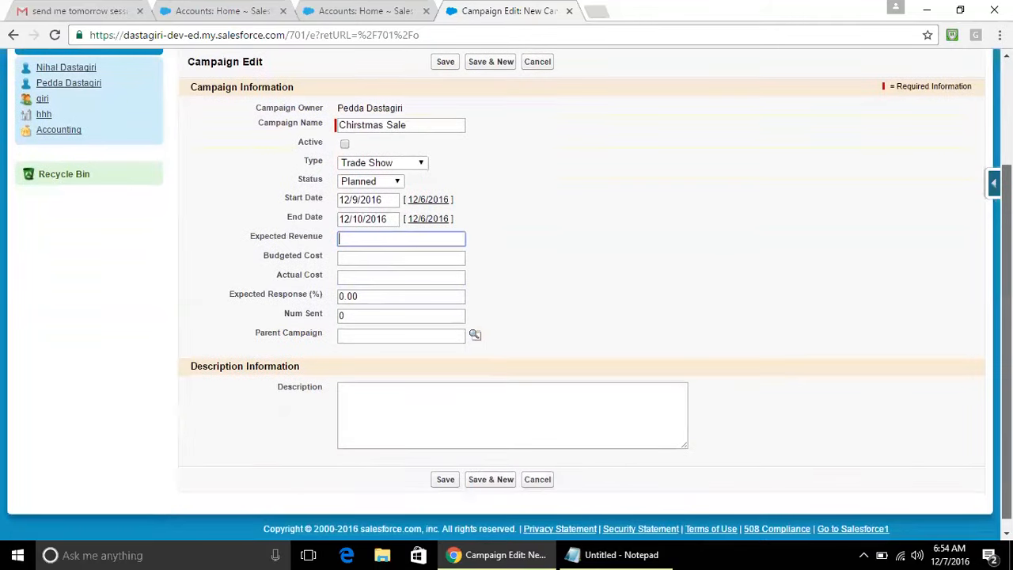
scroll(697, 212, "up", 2)
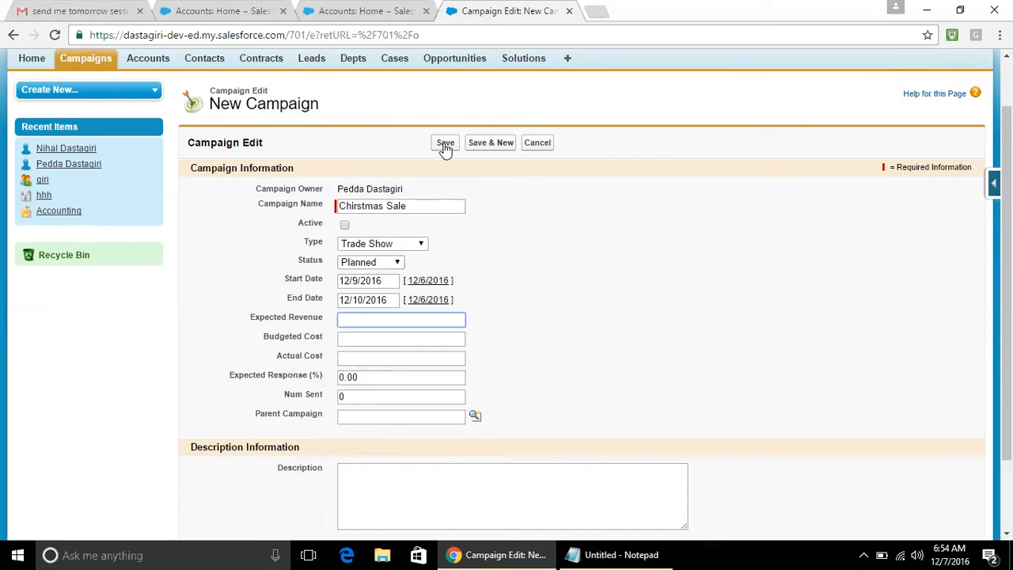
Step: Extend the campaign name to "Chirstmas Sale for Honda Car" and save the campaign
left_click(419, 204)
type("for")
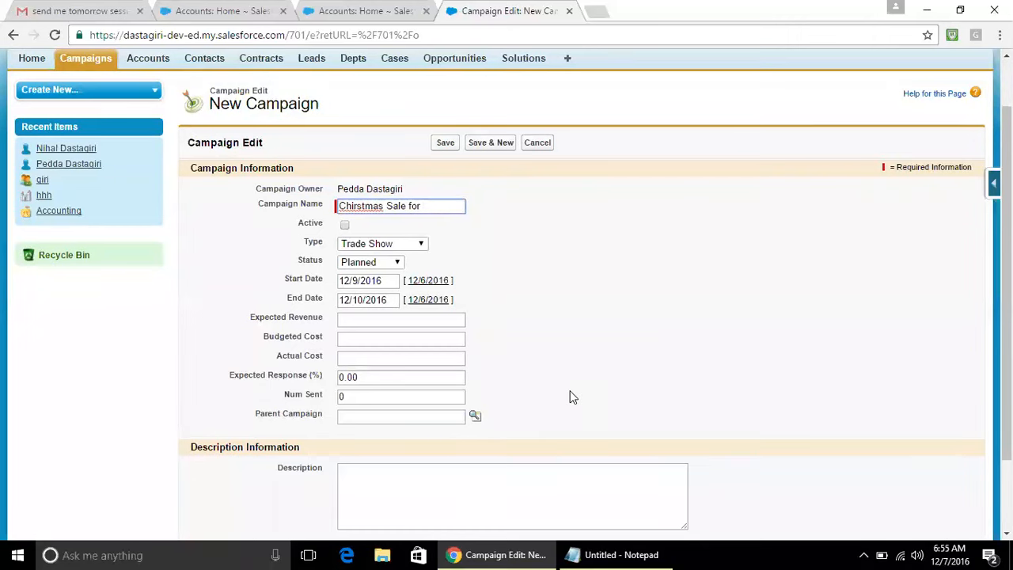
type("Hind")
key("BackSpace")
key("BackSpace")
key("BackSpace")
type("onda Car")
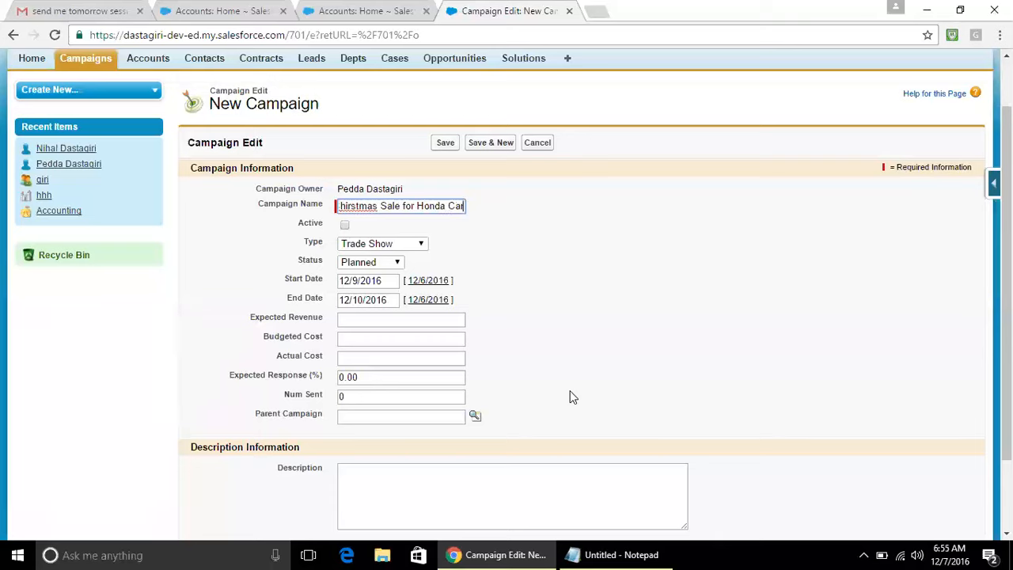
left_click_drag(504, 261, 491, 207)
left_click(446, 144)
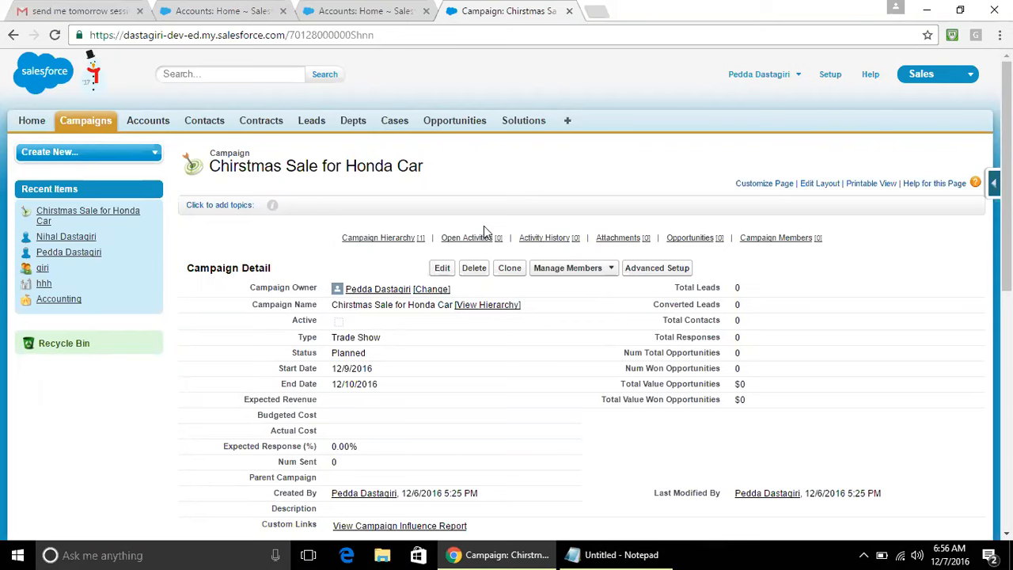
Step: Switch to Notepad and review the Leads entry in the list of standard objects
left_click(620, 554)
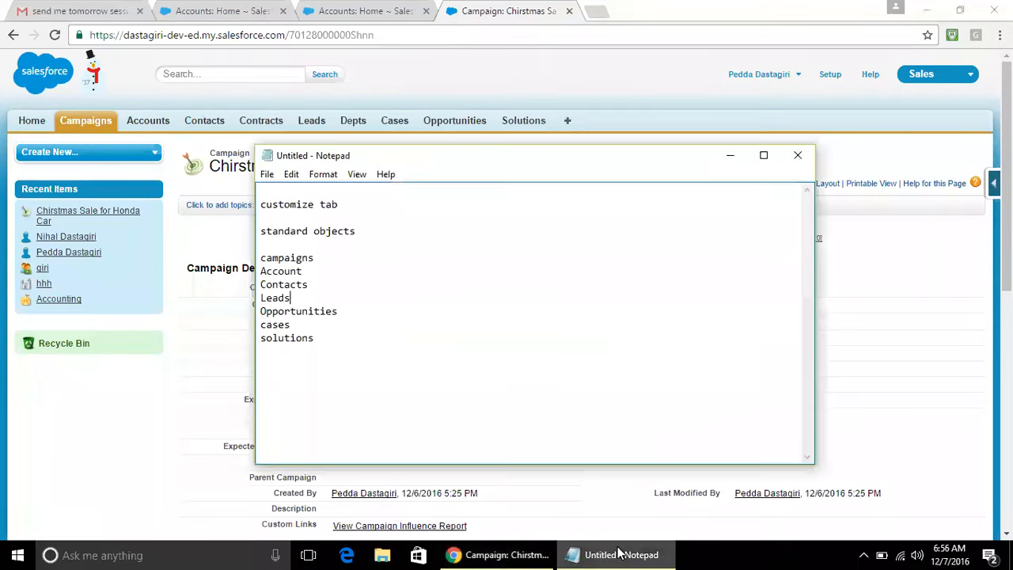
double_click(301, 299)
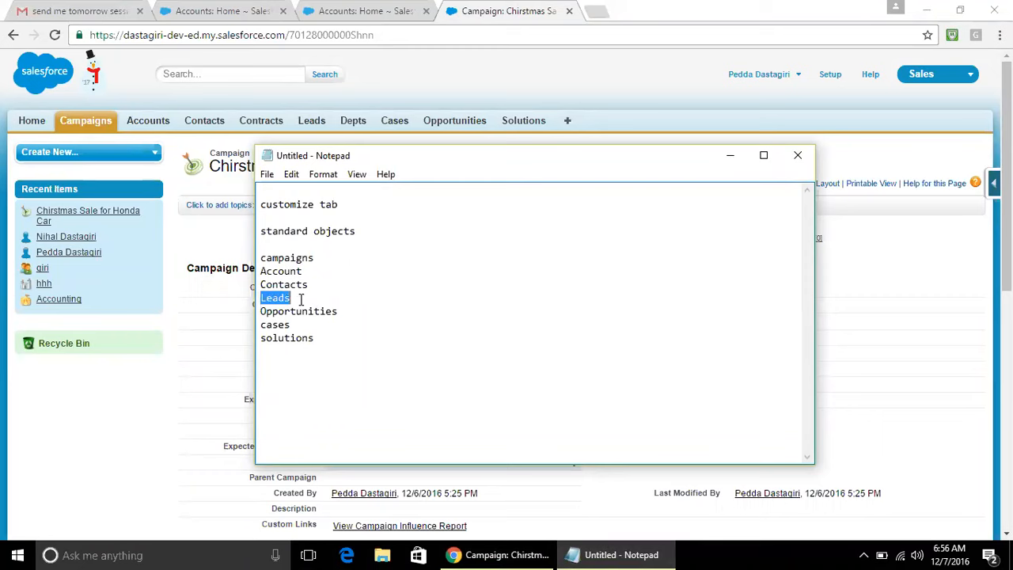
left_click(324, 257)
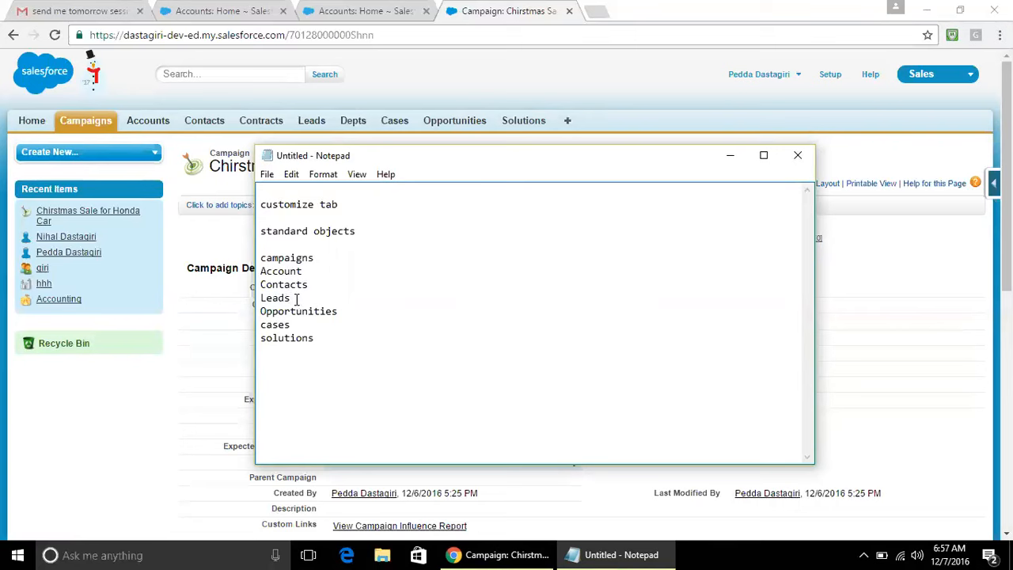
double_click(297, 299)
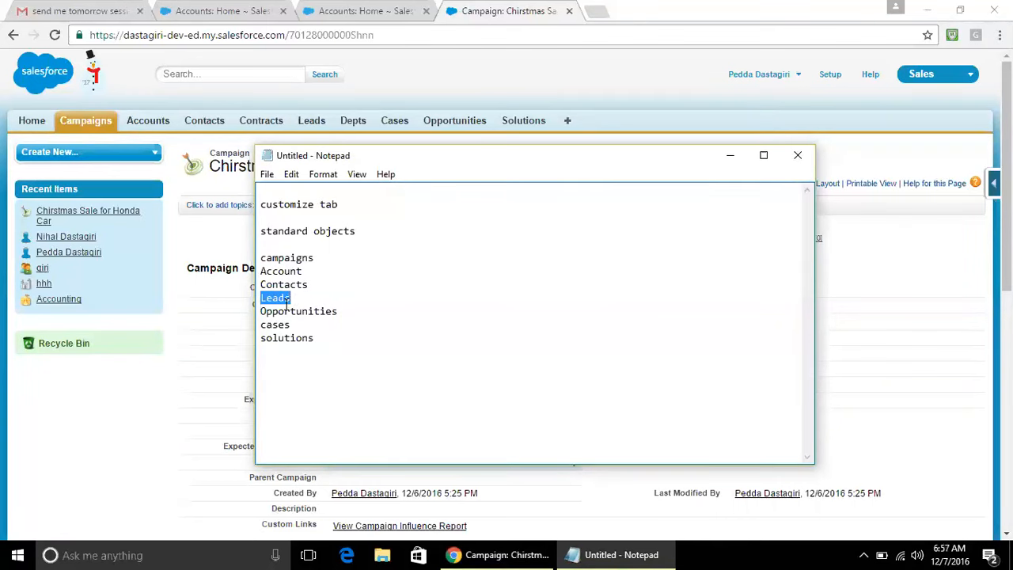
Step: Return to Salesforce and start a new lead, entering the lead's first name and last name
left_click(199, 342)
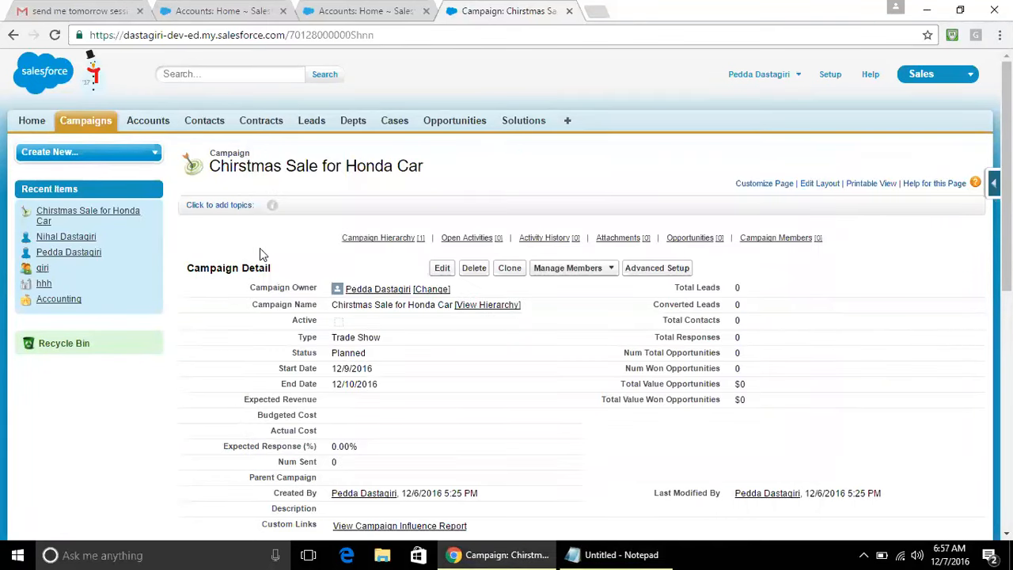
left_click(310, 125)
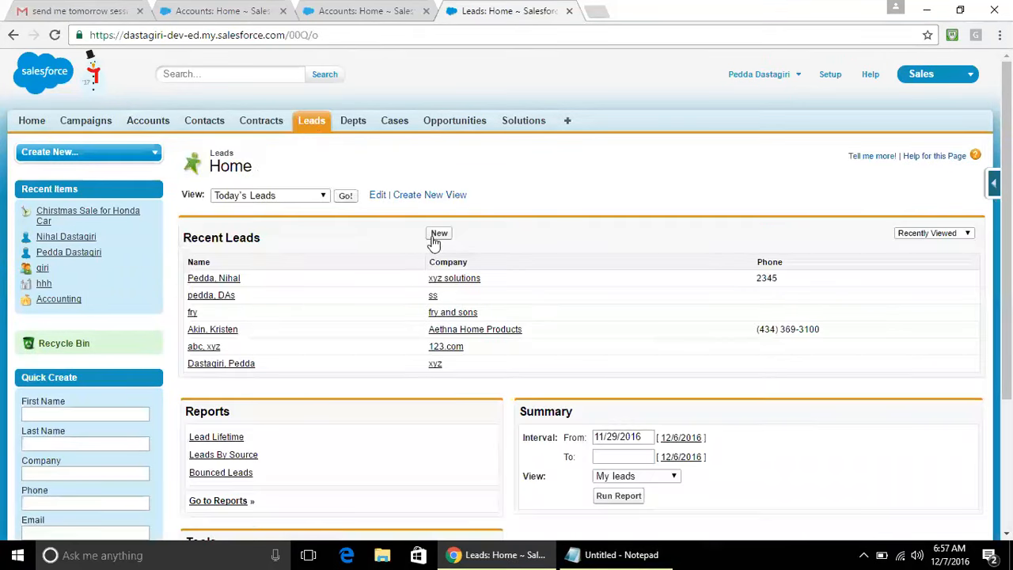
left_click(435, 236)
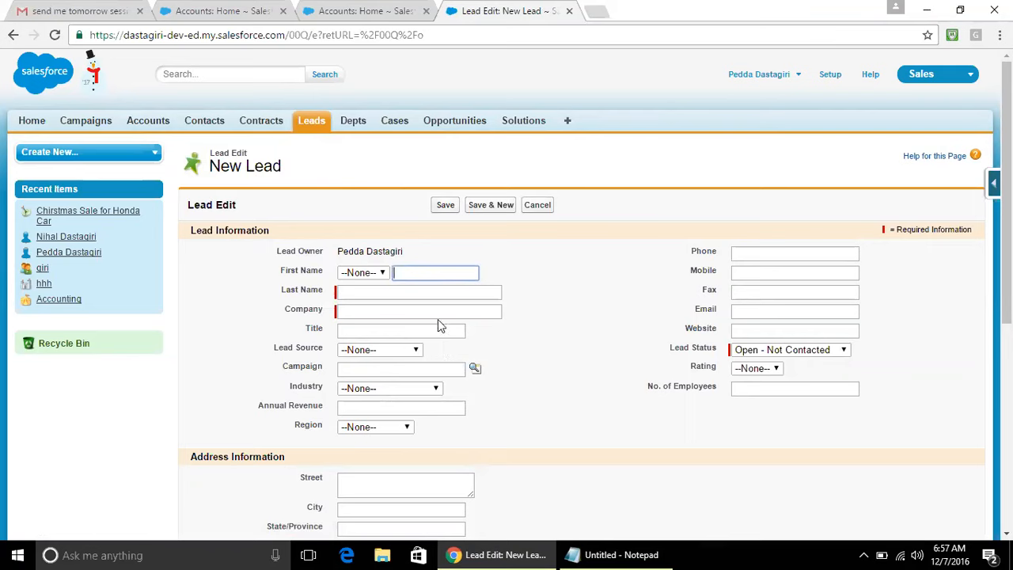
type("Dasta")
left_click(436, 291)
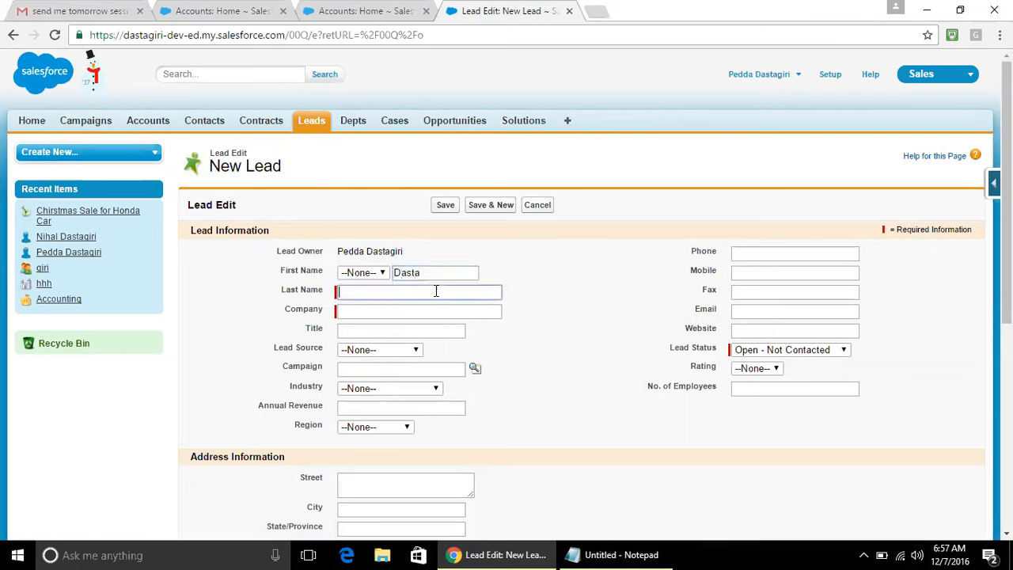
type("giri")
key("Tab")
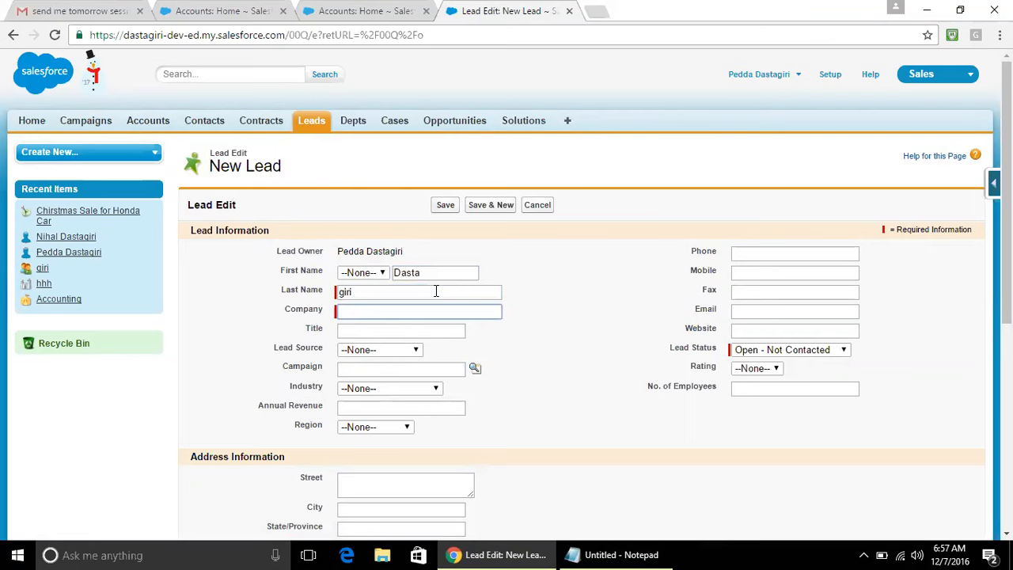
Step: Set the lead's company to xyz solutions and its lead source to Other
left_click(422, 291)
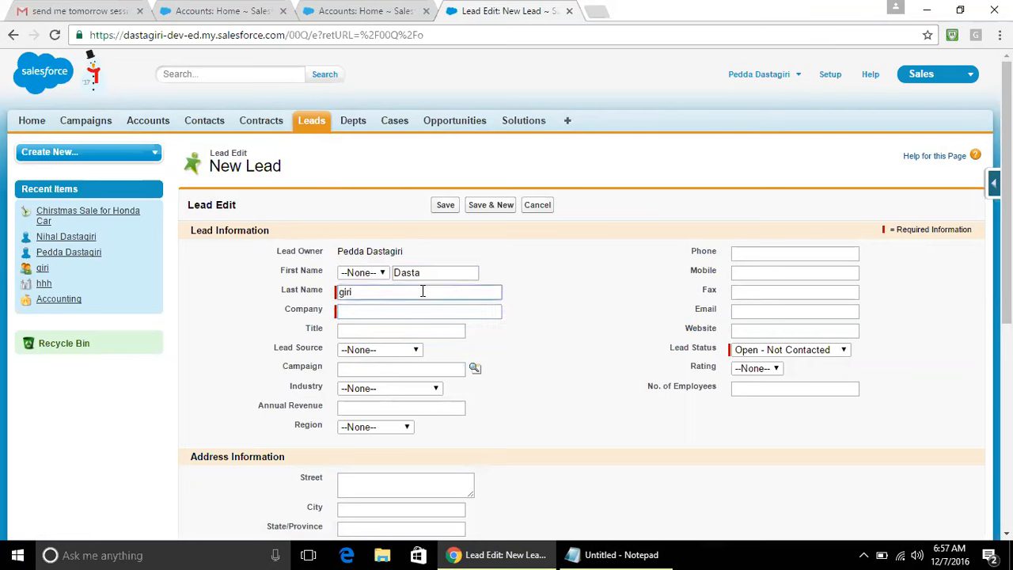
left_click(380, 312)
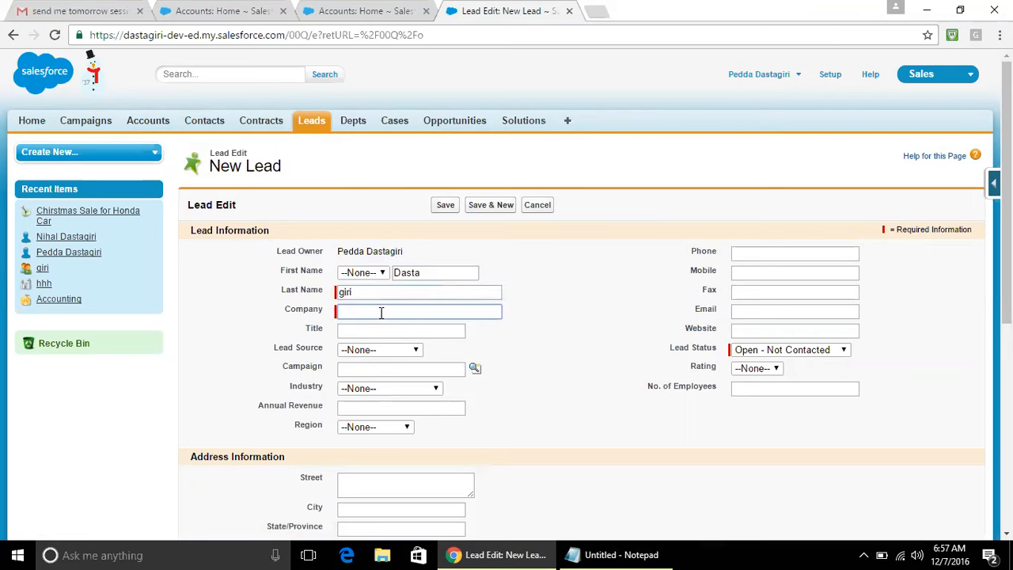
left_click(372, 293)
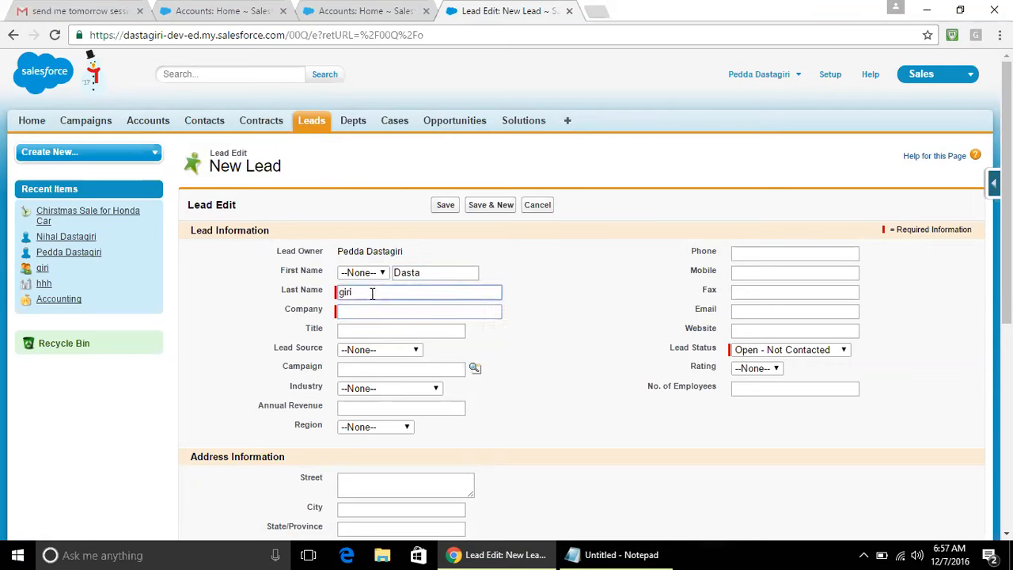
left_click(371, 312)
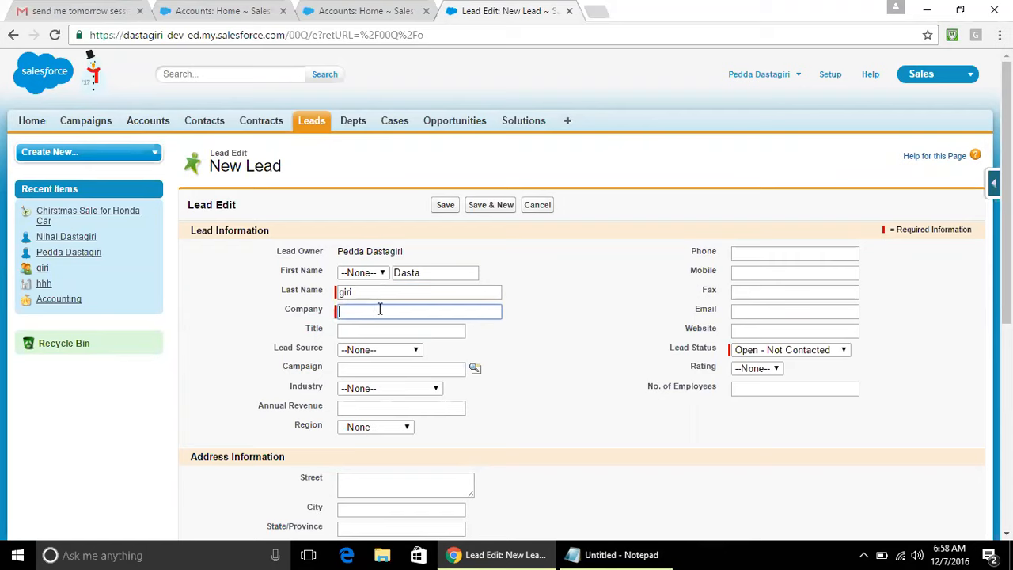
left_click(381, 310)
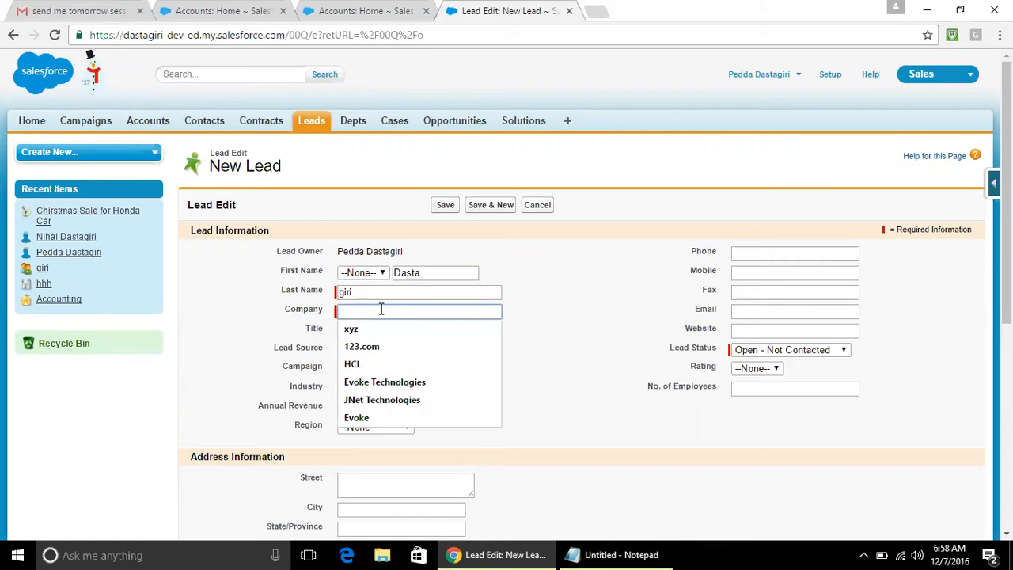
left_click(369, 328)
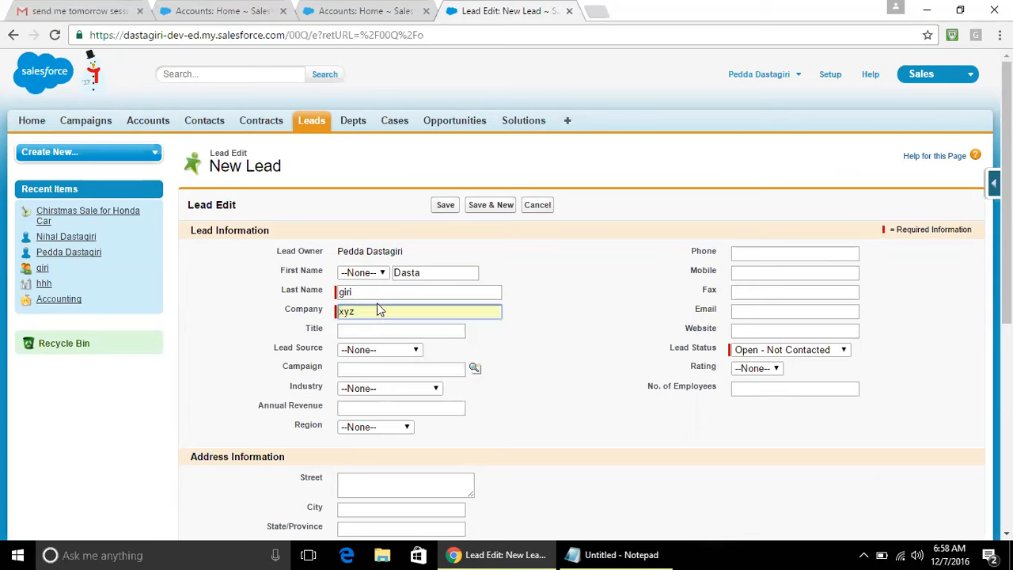
type("solutions")
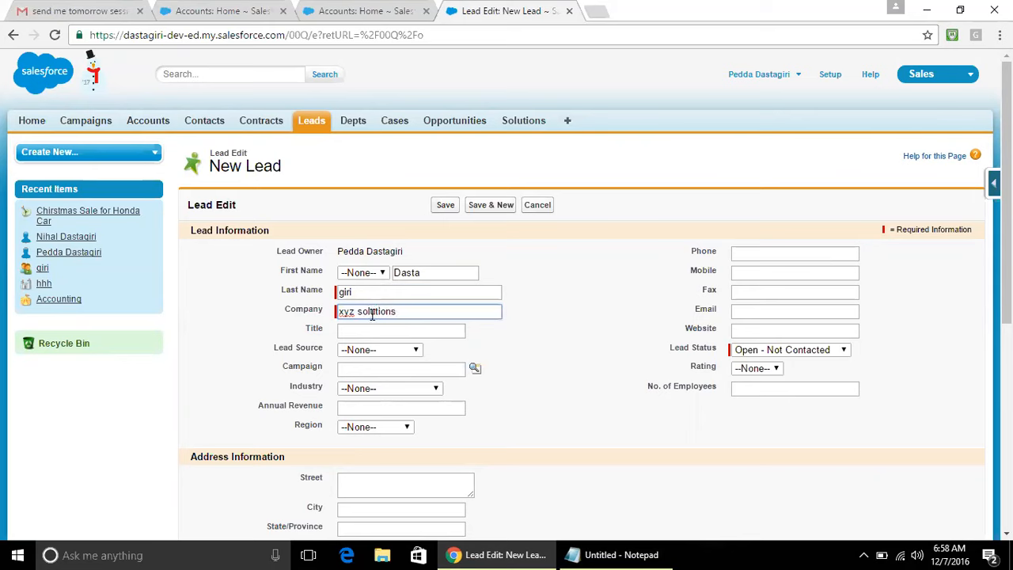
left_click(389, 332)
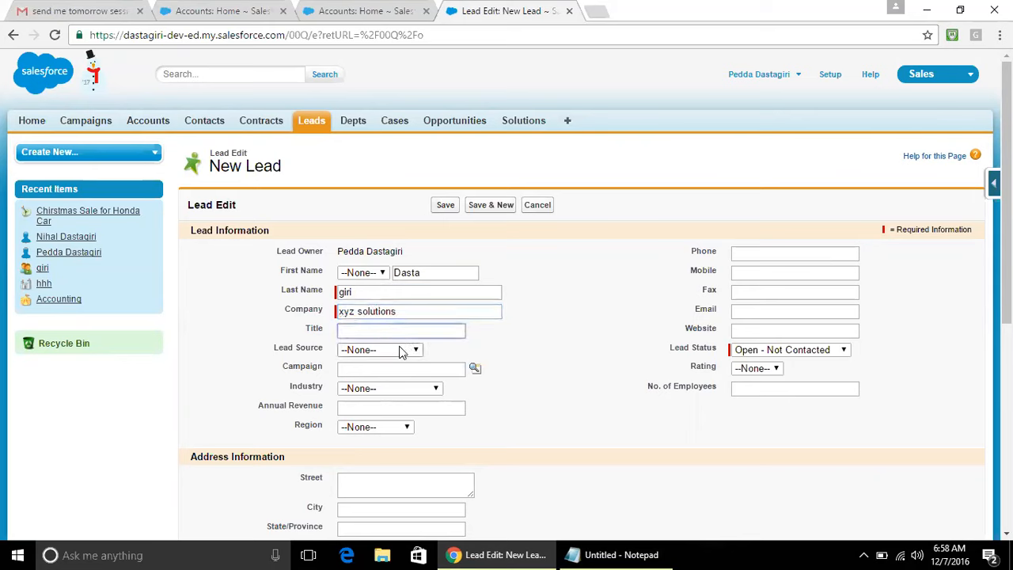
left_click(401, 350)
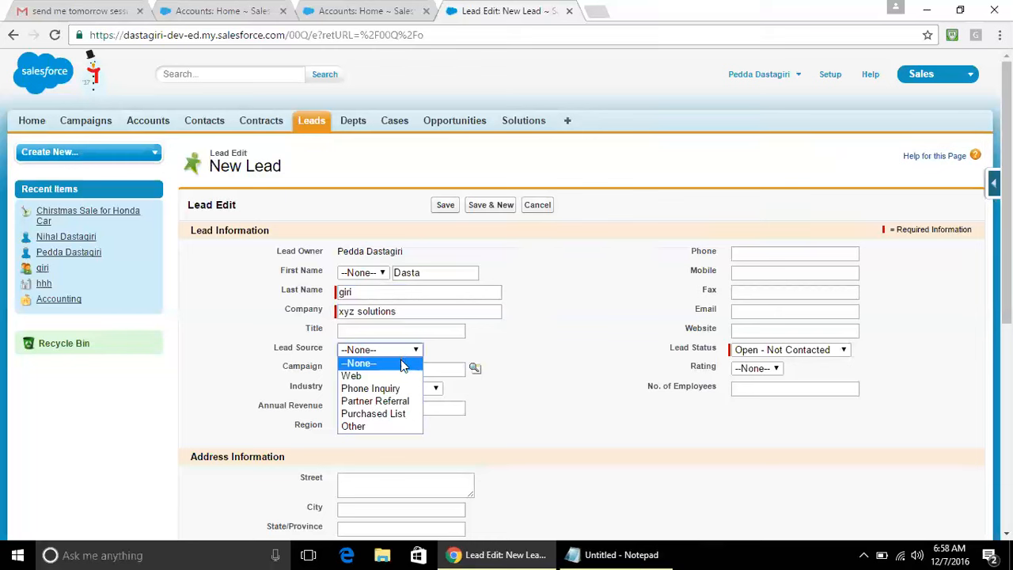
left_click(368, 425)
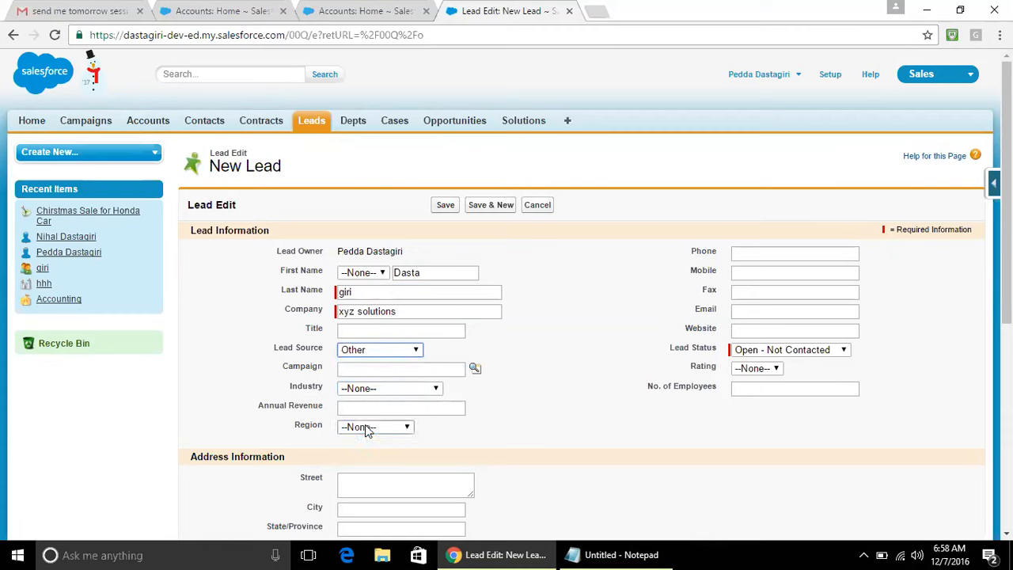
Step: Open the lead's campaign lookup and search for "christ", followed by "christmas"
left_click(357, 368)
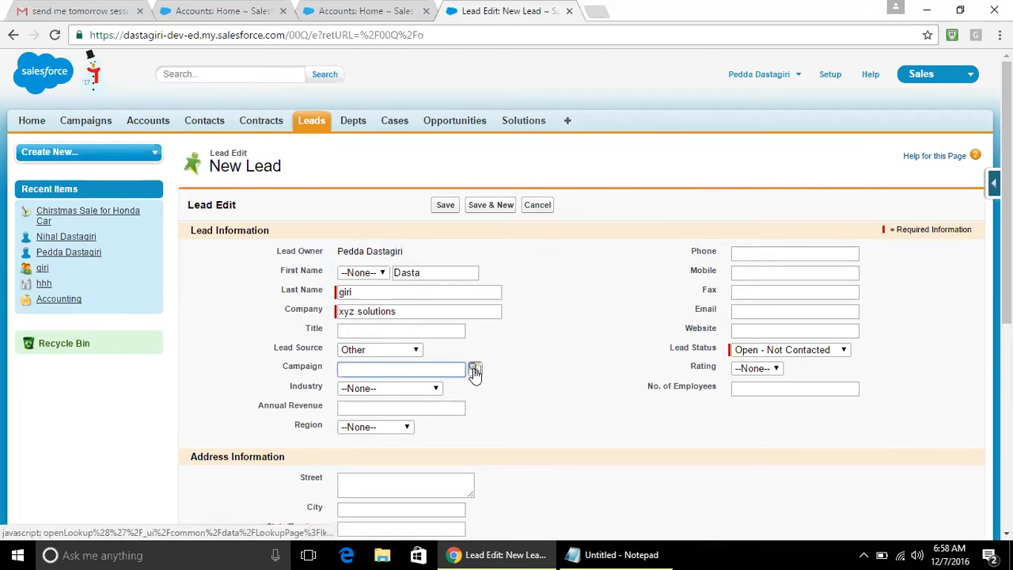
left_click(473, 370)
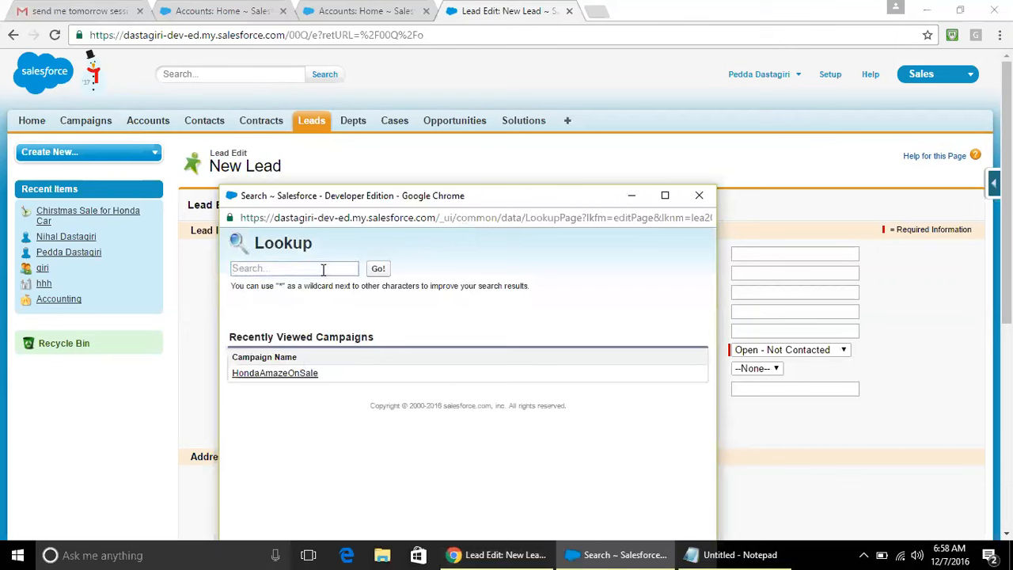
type("christ")
left_click(378, 269)
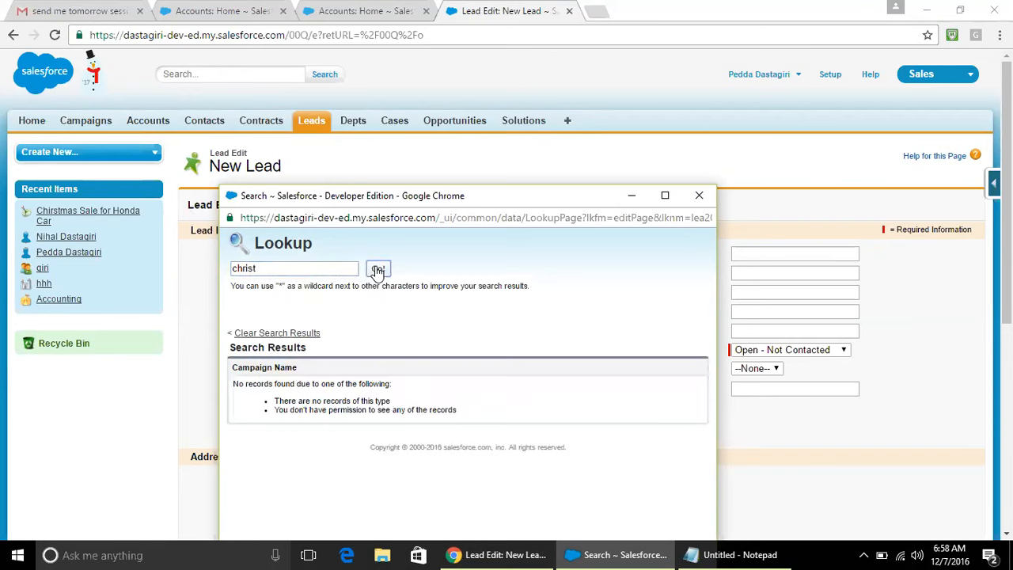
left_click(332, 270)
key("BackSpace")
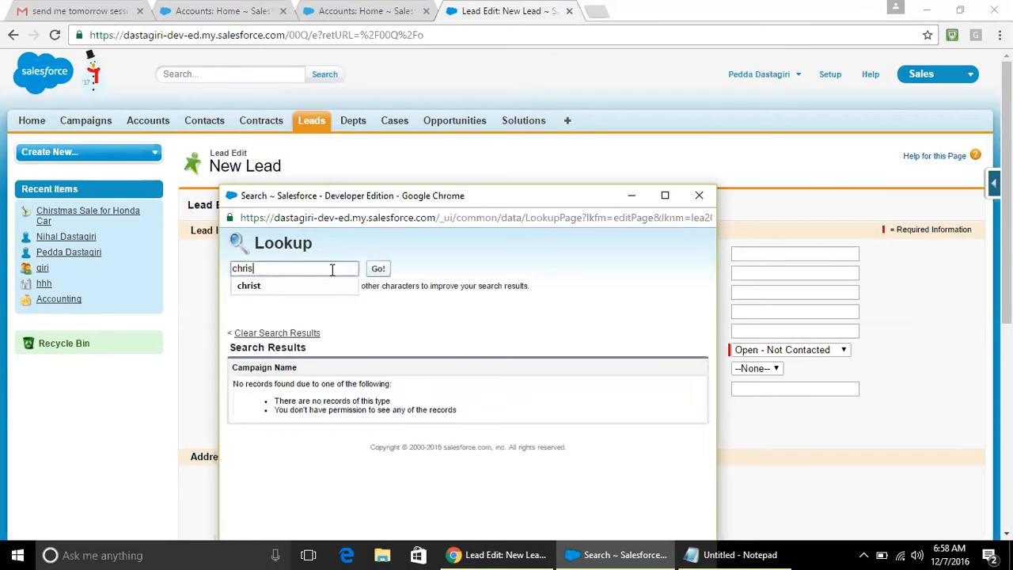
key("BackSpace")
type("stmas")
left_click(377, 270)
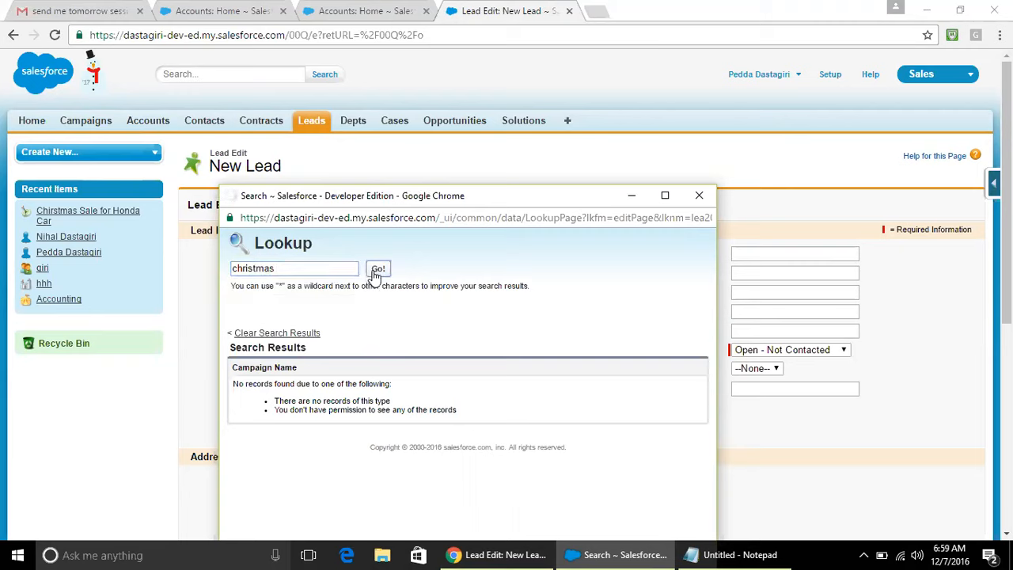
left_click(311, 271)
type("sales===============")
key("BackSpace")
key("BackSpace")
key("BackSpace")
key("BackSpace")
key("BackSpace")
key("BackSpace")
key("BackSpace")
key("BackSpace")
key("BackSpace")
key("BackSpace")
key("BackSpace")
key("BackSpace")
key("BackSpace")
key("BackSpace")
key("BackSpace")
key("BackSpace")
key("BackSpace")
key("BackSpace")
key("BackSpace")
key("BackSpace")
key("BackSpace")
key("BackSpace")
key("BackSpace")
key("BackSpace")
key("BackSpace")
key("BackSpace")
key("BackSpace")
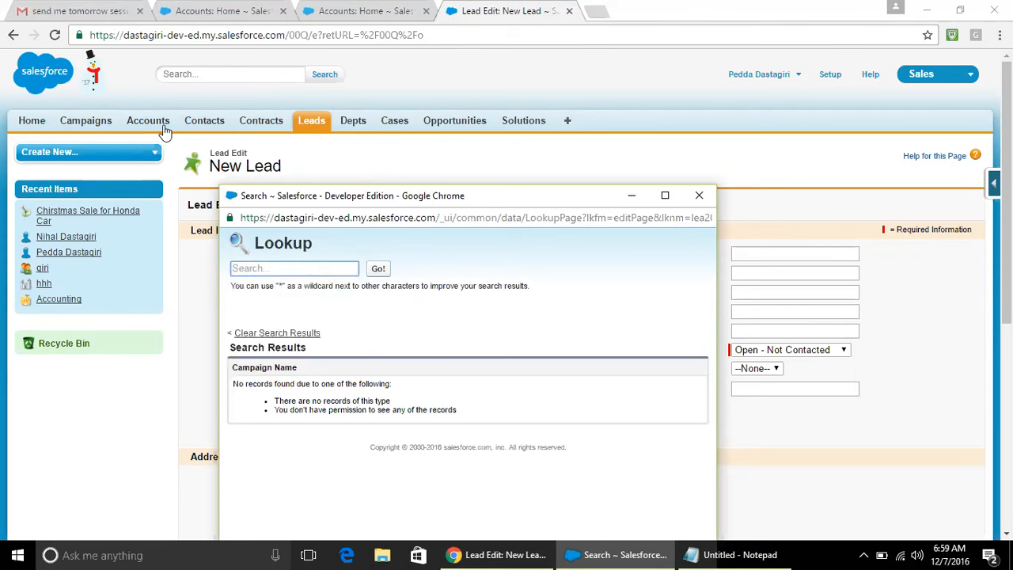
Step: Leave the lead form and open the Chirstmas Sale for Honda Car record from the recent campaigns
left_click(95, 126)
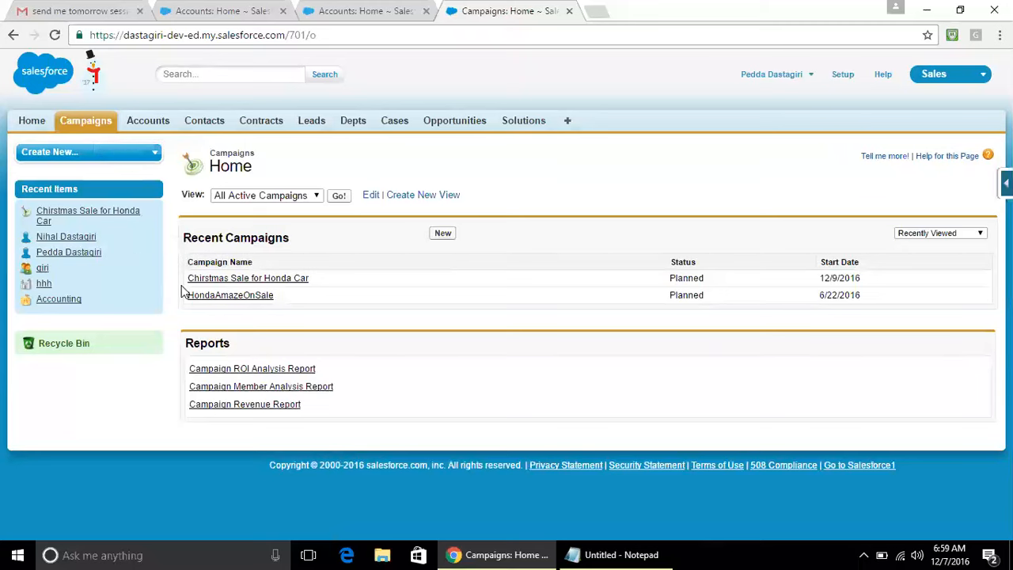
left_click(224, 284)
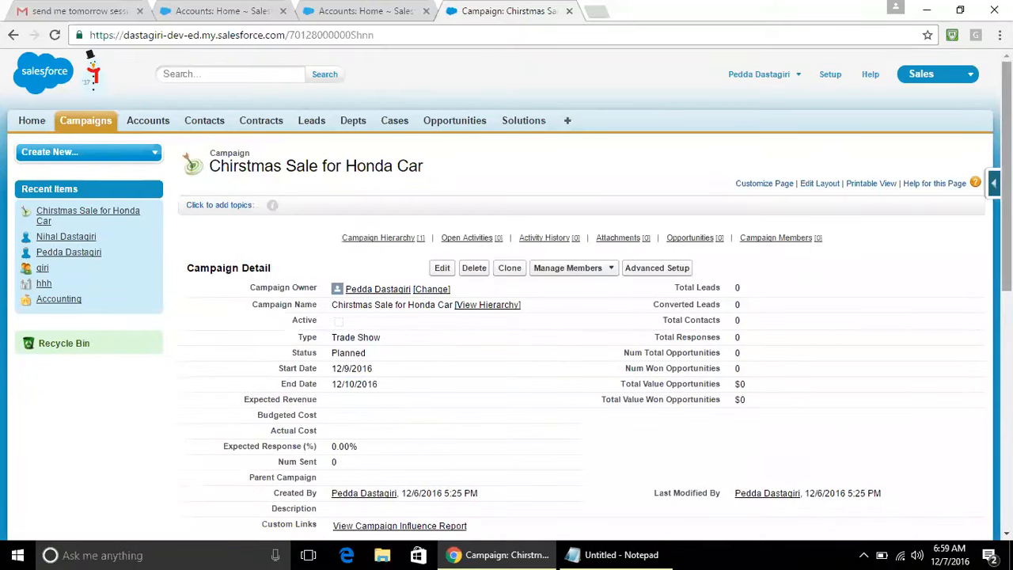
Step: Mark the Chirstmas Sale for Honda Car campaign as active and save it
scroll(506, 294, "down", 1)
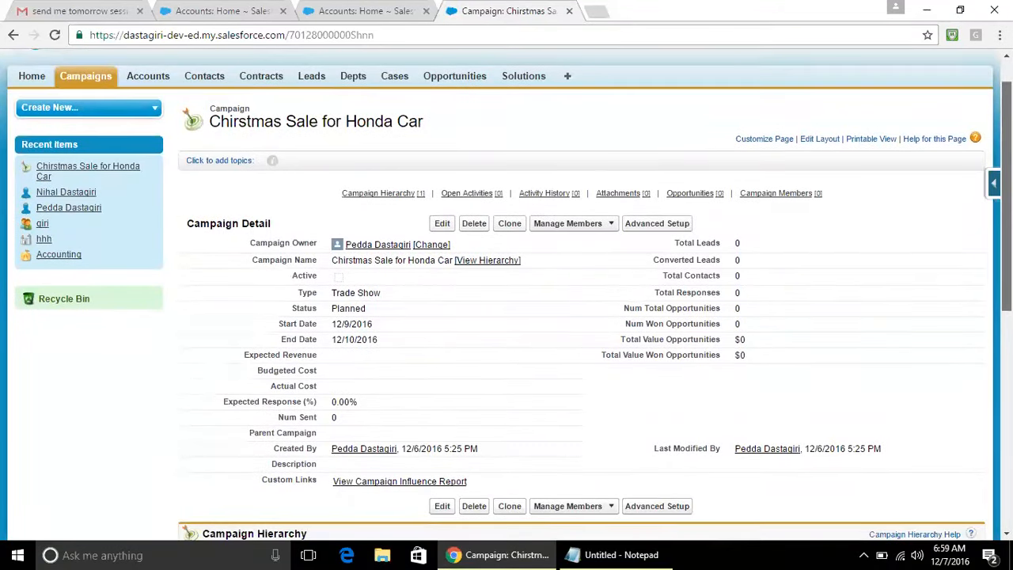
scroll(507, 294, "down", 1)
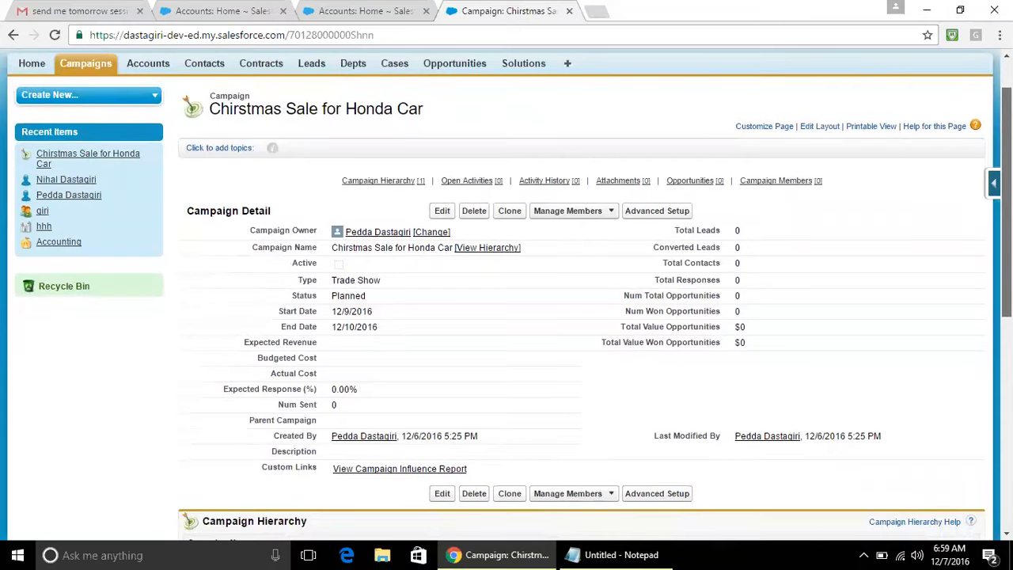
scroll(507, 294, "down", 3)
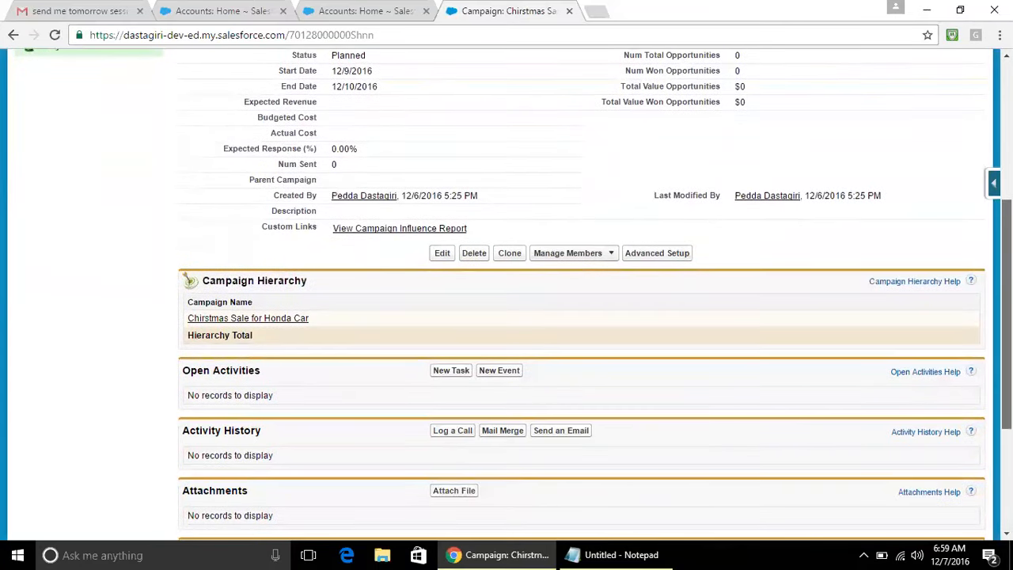
scroll(507, 295, "up", 4)
left_click_drag(1006, 179, 1007, 182)
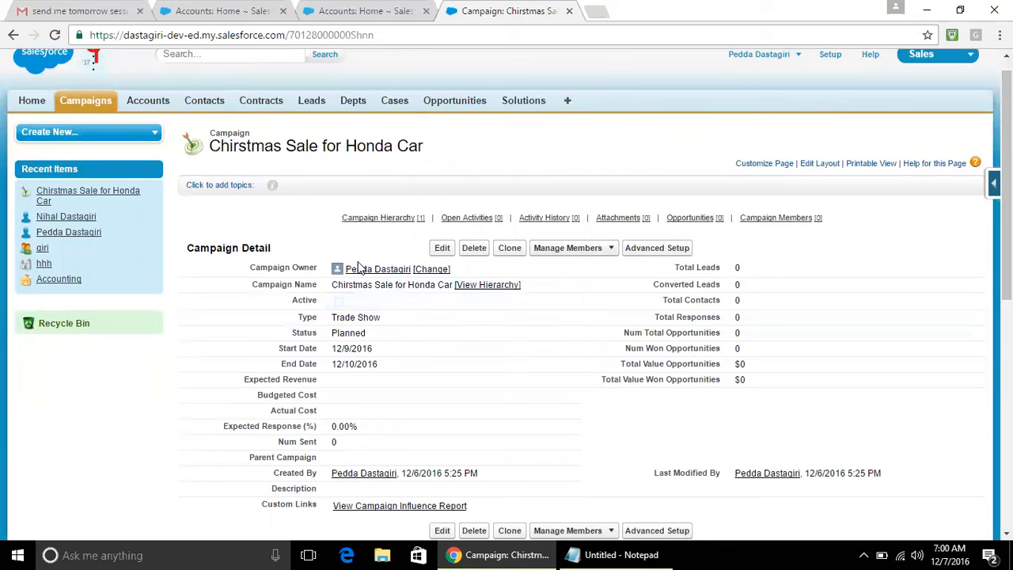
left_click(442, 248)
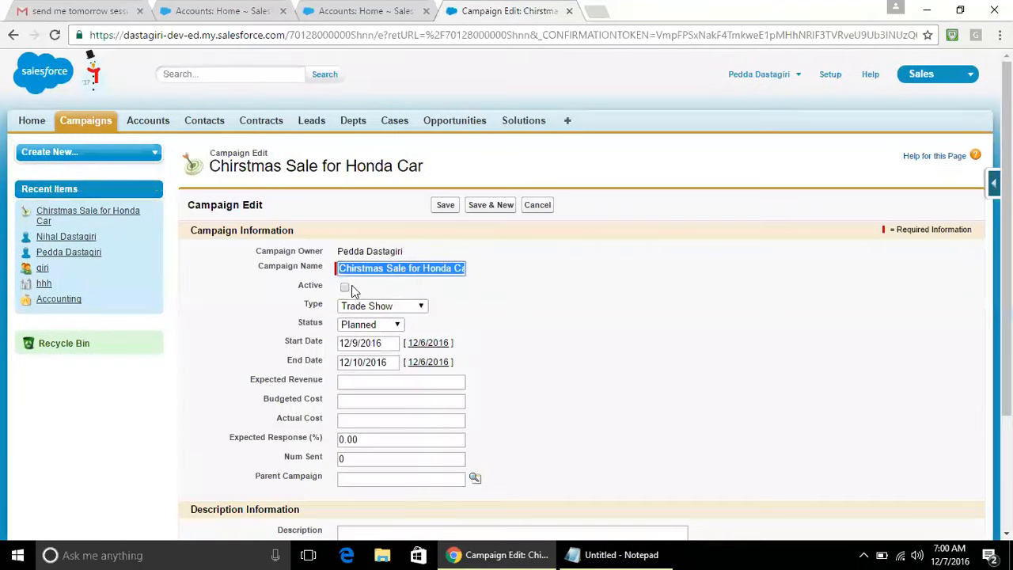
left_click(345, 289)
left_click(445, 207)
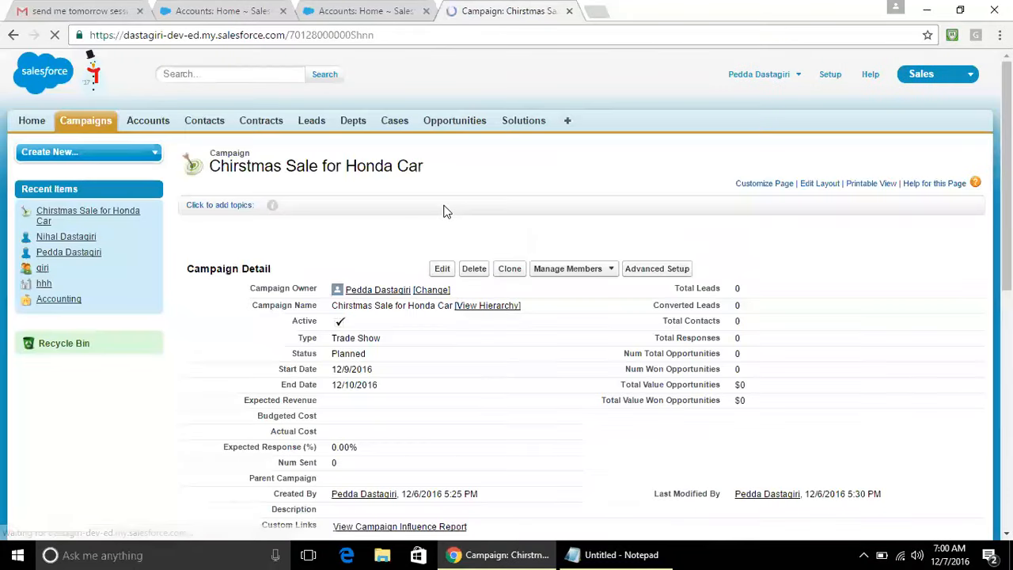
Step: Start a new lead, enter the lead's first and last name, and set the company to xyz
left_click(309, 122)
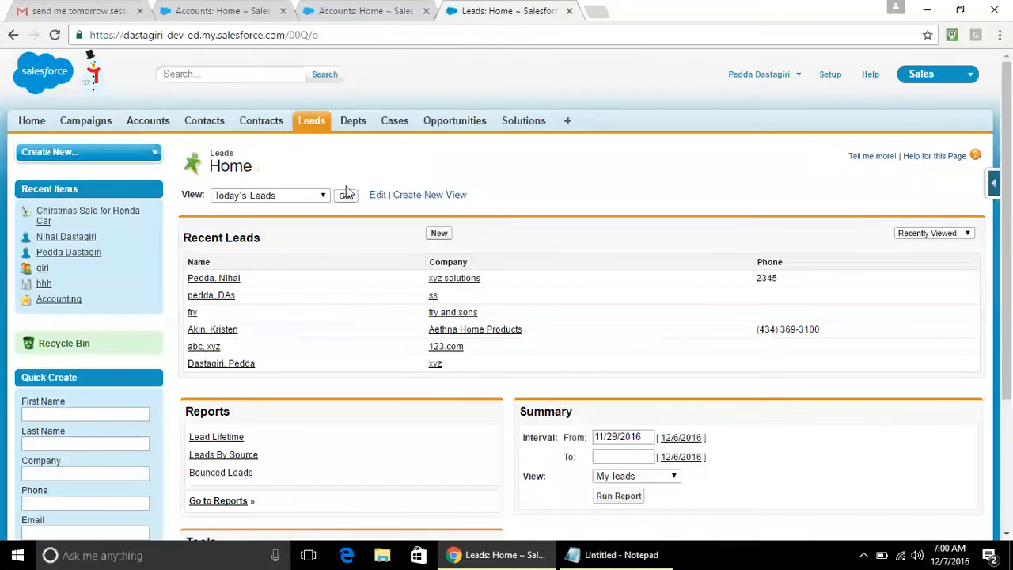
left_click(437, 233)
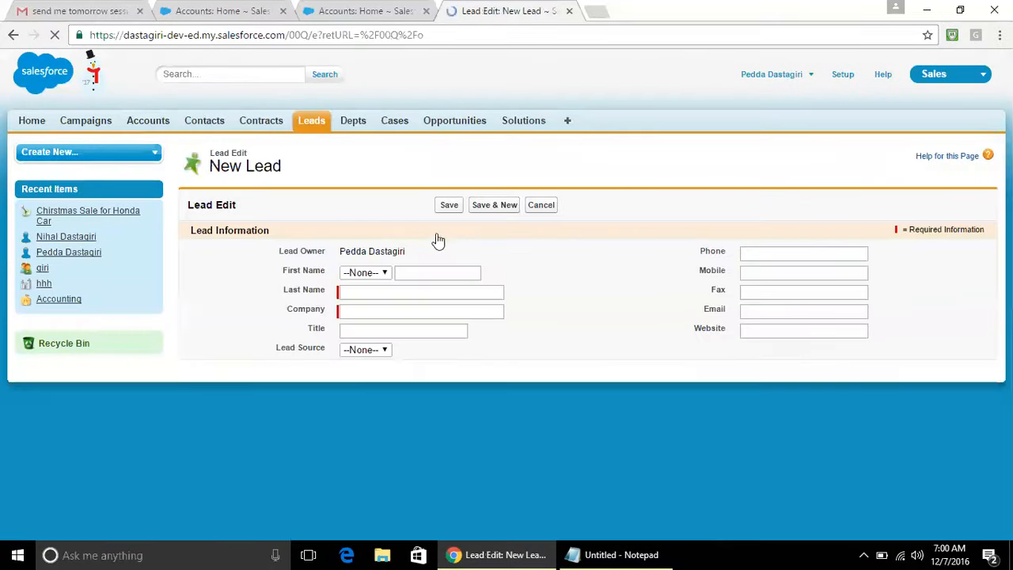
left_click(402, 273)
type("Dasta")
key("Tab")
type("giri")
key("Tab")
type("x")
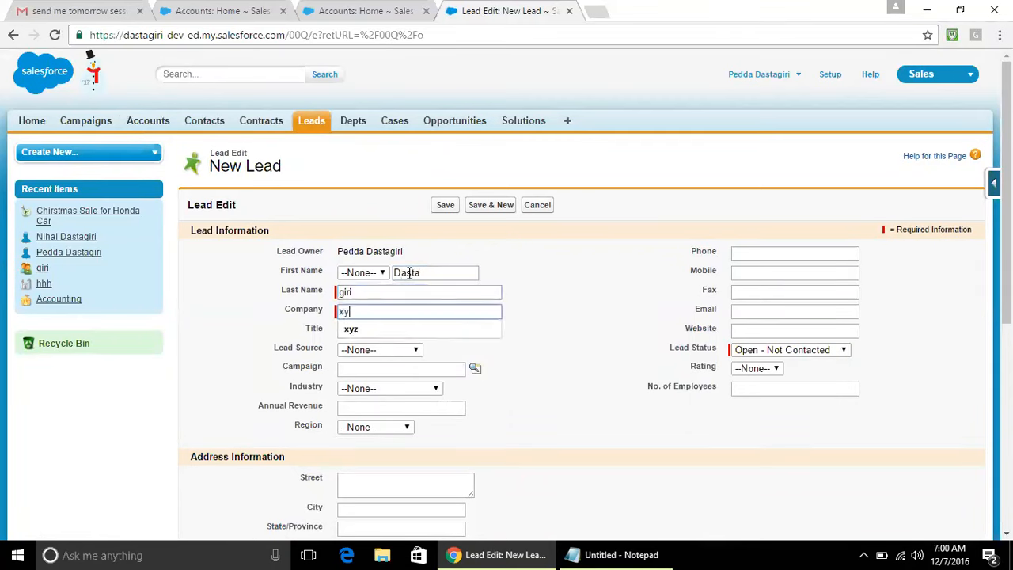
key("Down")
key("Return")
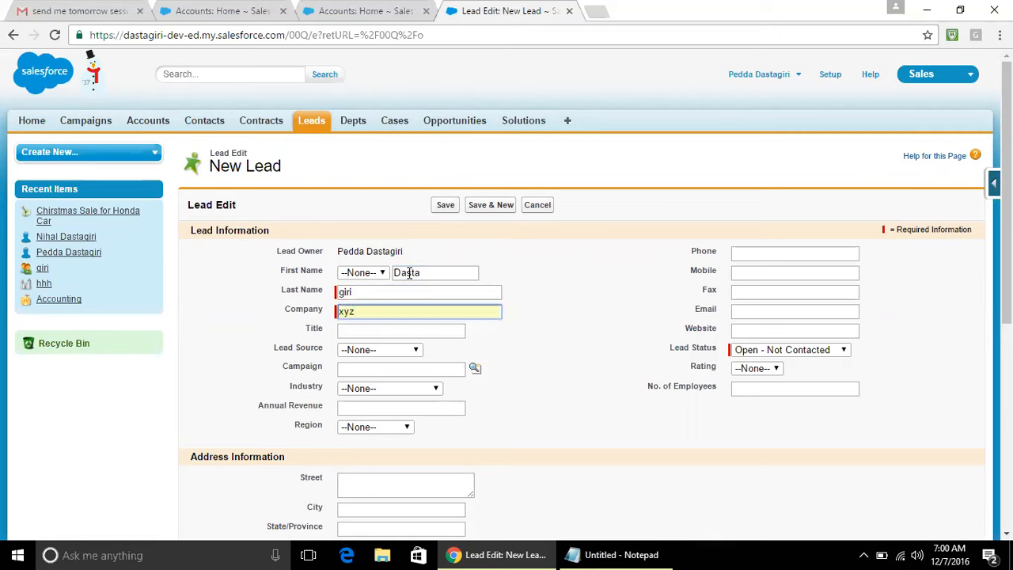
Step: Link the new lead to the Chirstmas Sale for Honda Car campaign through the campaign lookup
left_click(427, 328)
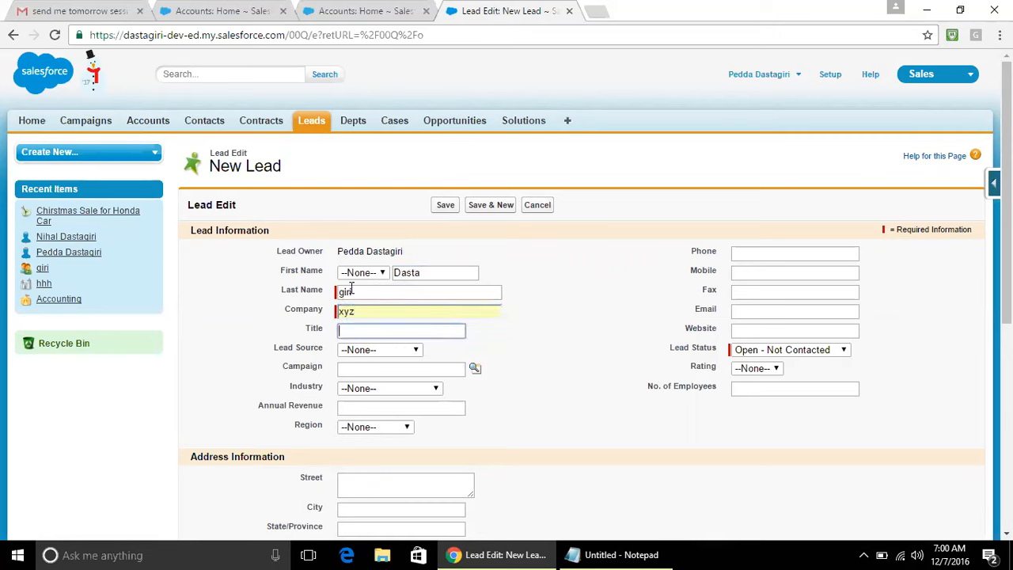
left_click(448, 370)
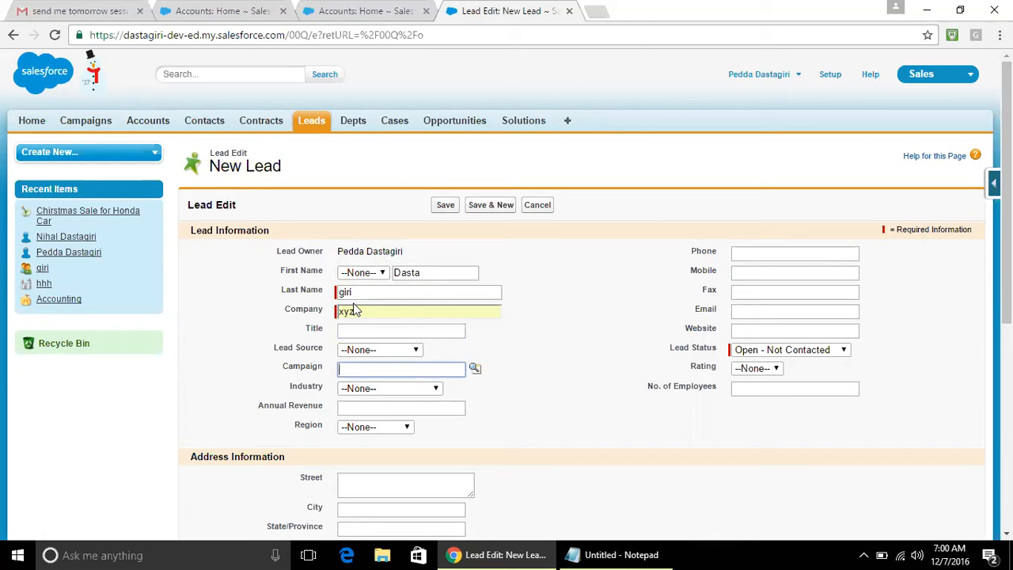
left_click(474, 369)
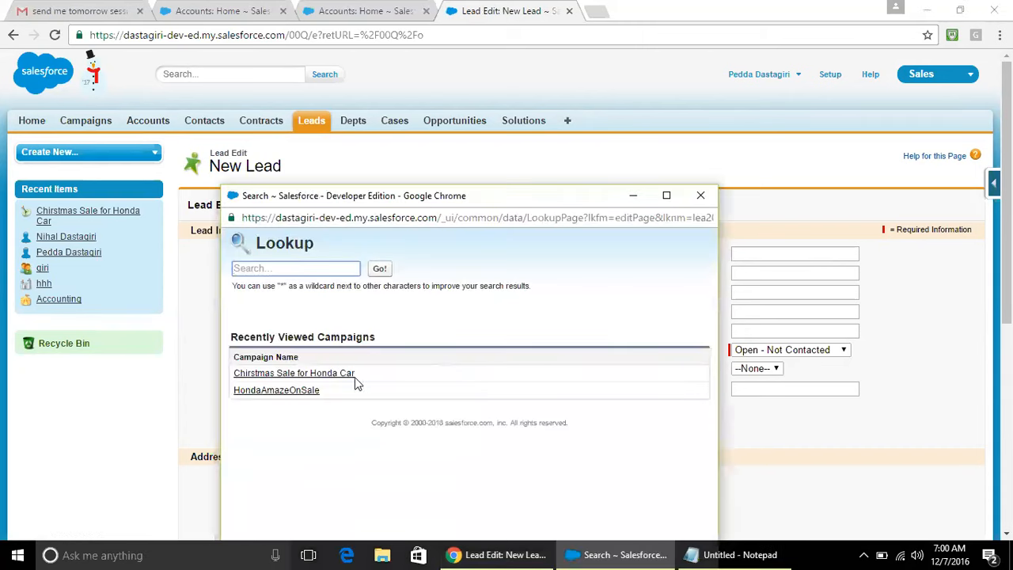
left_click(264, 376)
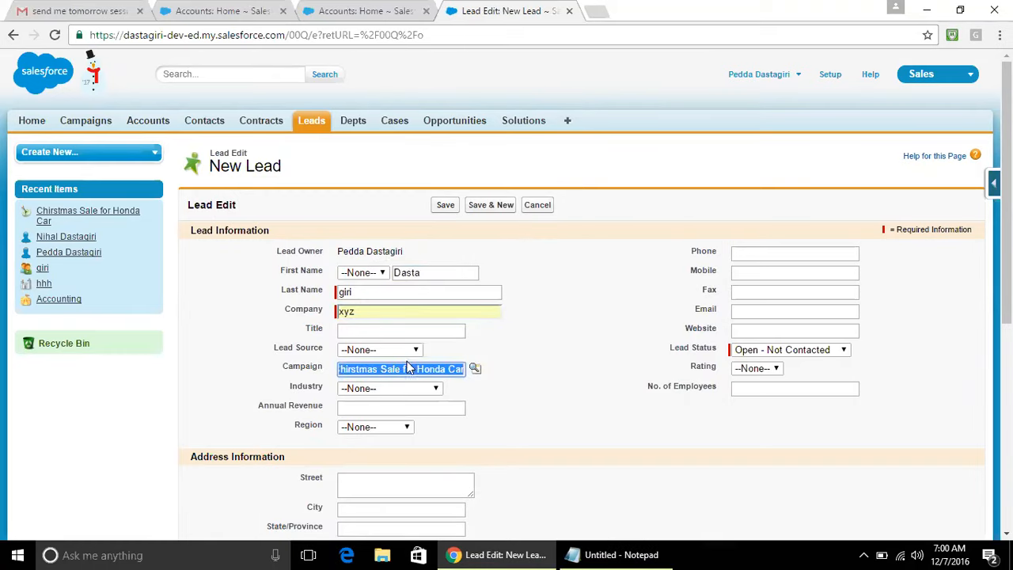
left_click(411, 294)
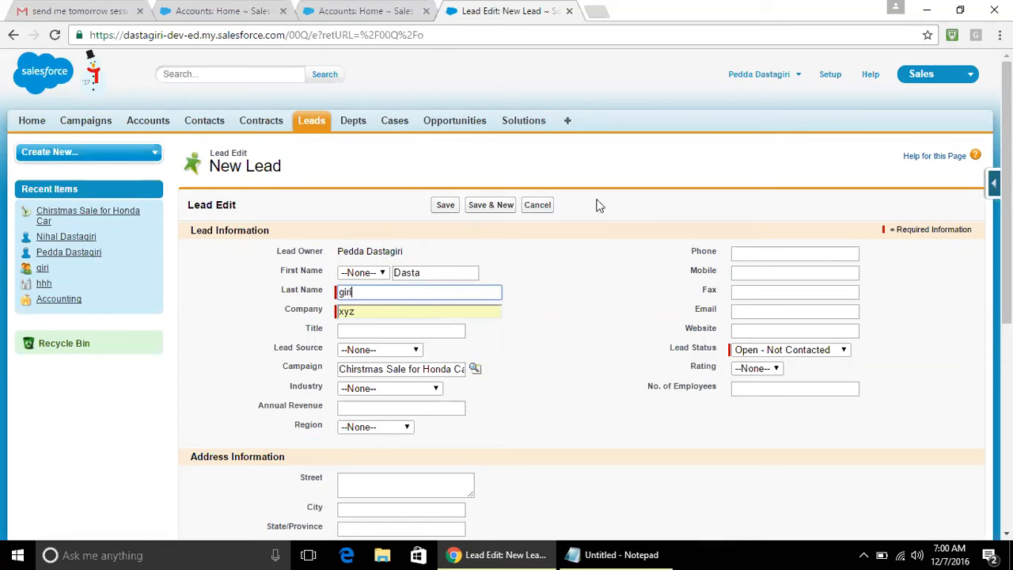
Step: Enter the lead's phone number, mobile number and email address, and save the lead
scroll(475, 222, "down", 2)
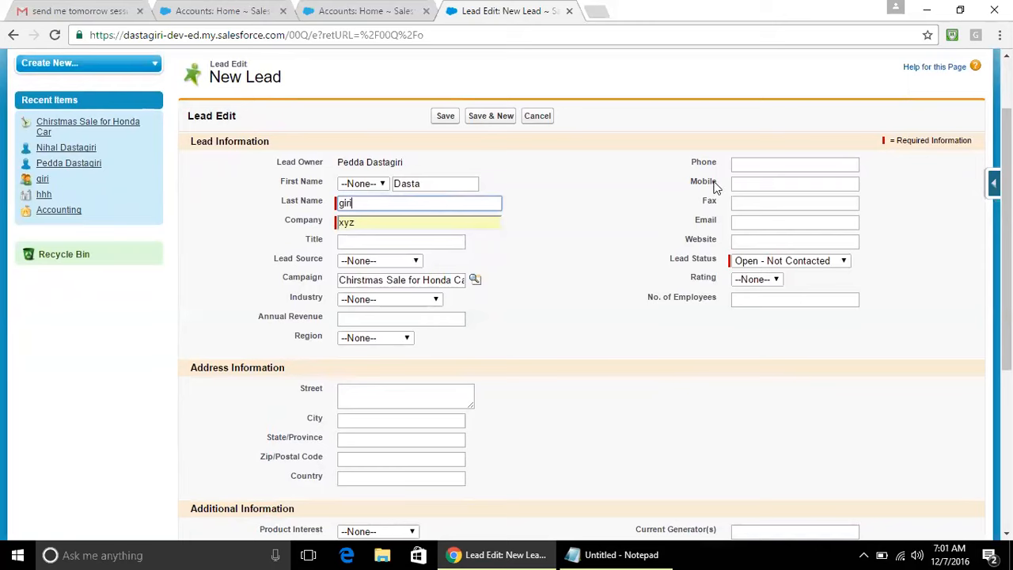
left_click(749, 165)
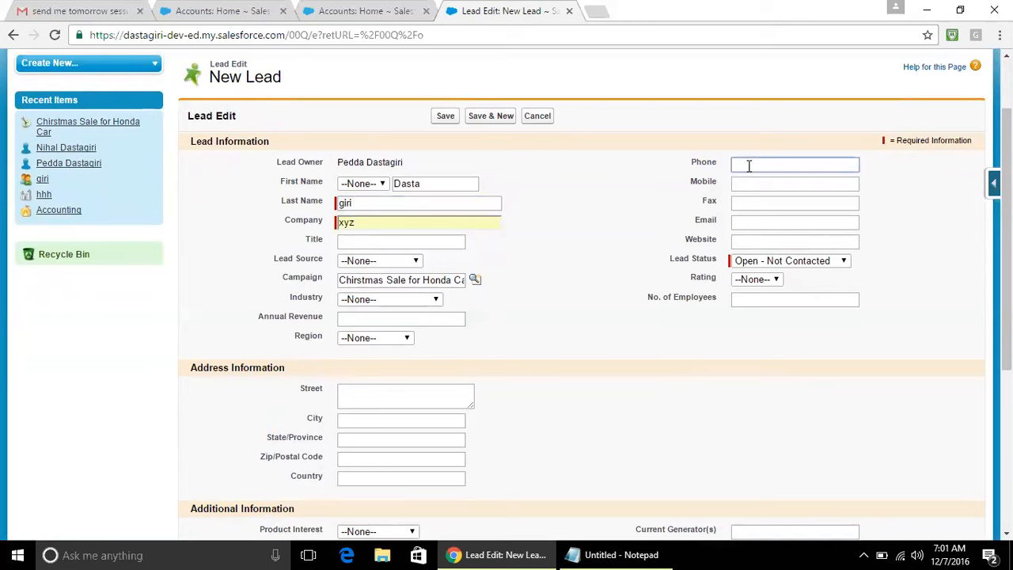
type("666")
left_click(767, 182)
type("67777")
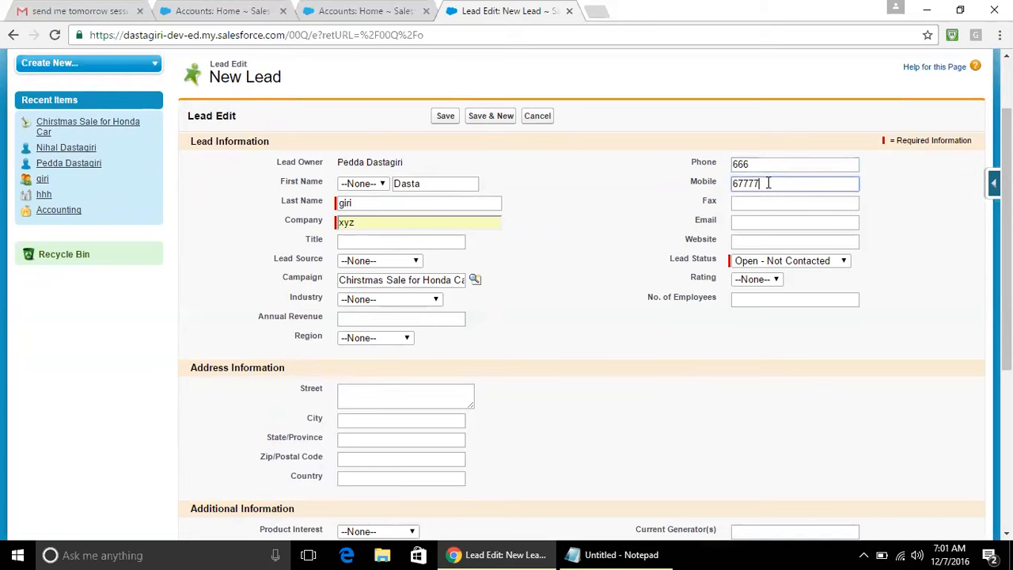
key("Tab")
key("Tab")
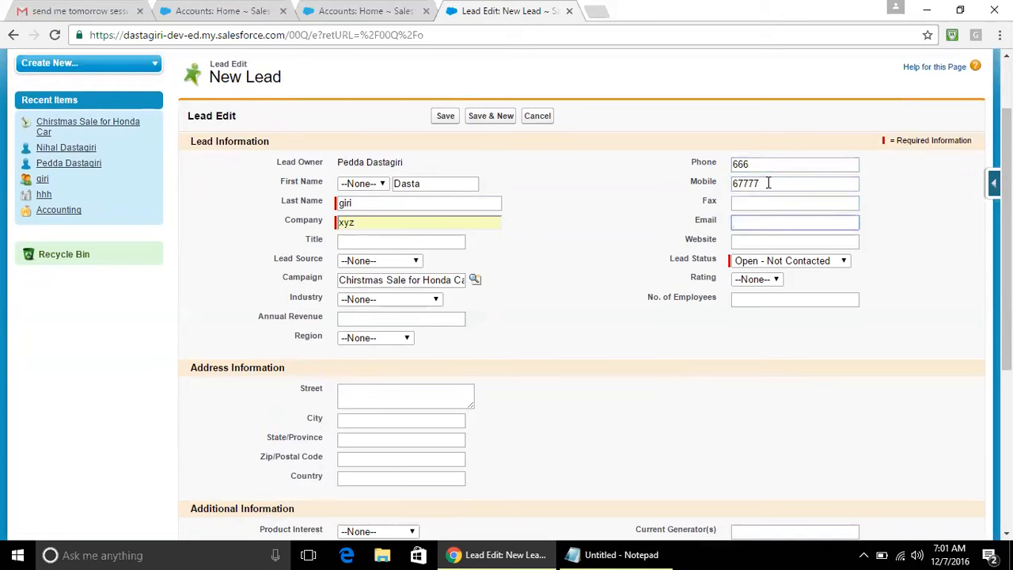
type("giri")
key("Down")
key("Return")
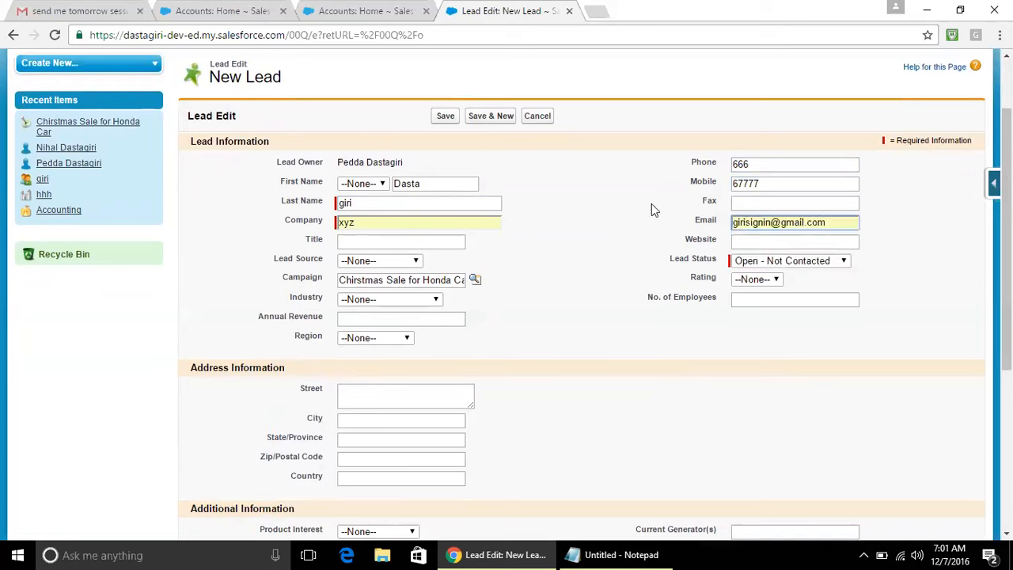
left_click(445, 118)
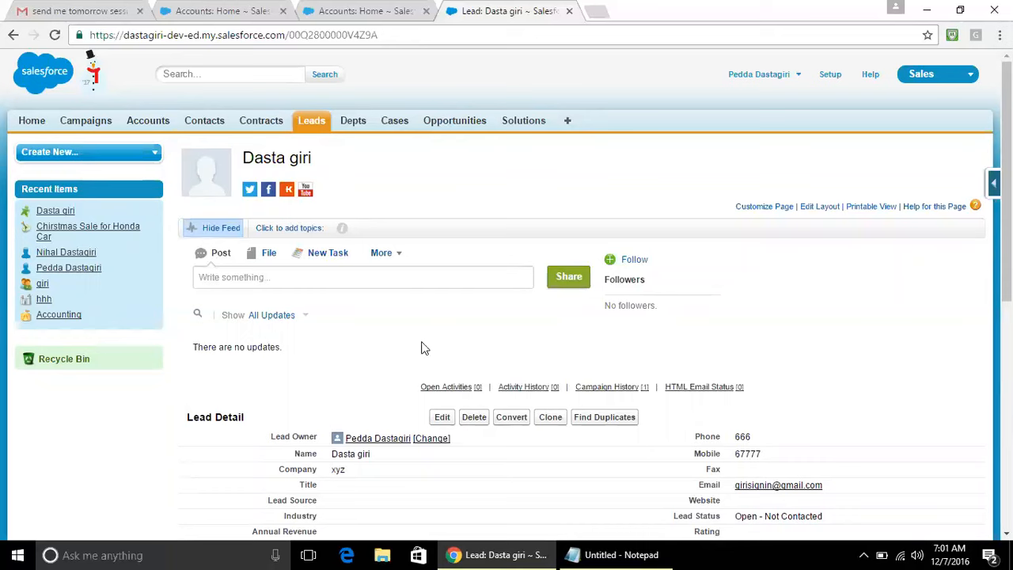
Step: Open the conversion form for the saved lead, set the task subject to "buying new porduct", and try to convert it
scroll(415, 293, "down", 3)
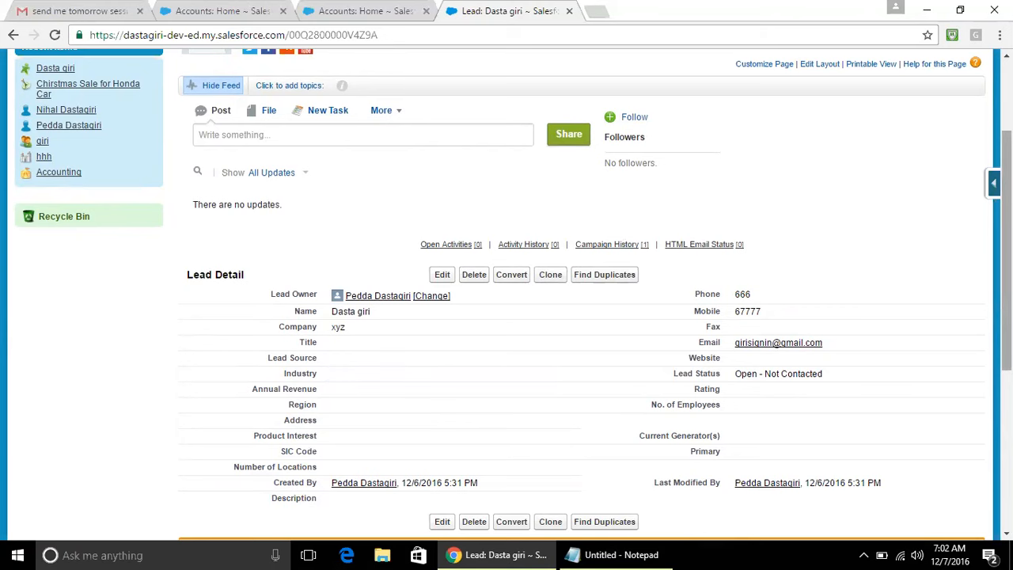
scroll(513, 294, "up", 2)
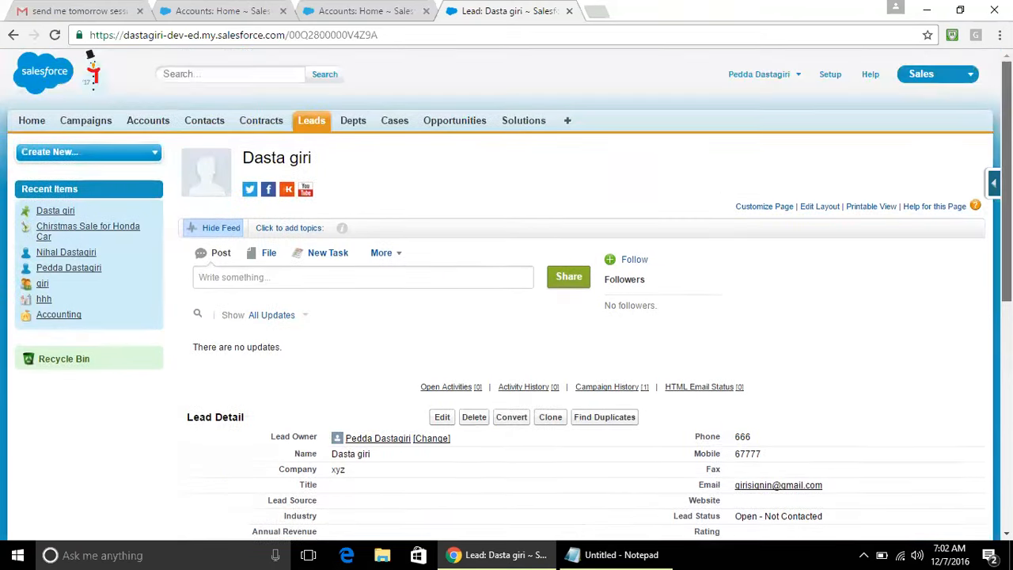
scroll(399, 133, "down", 1)
scroll(400, 133, "up", 1)
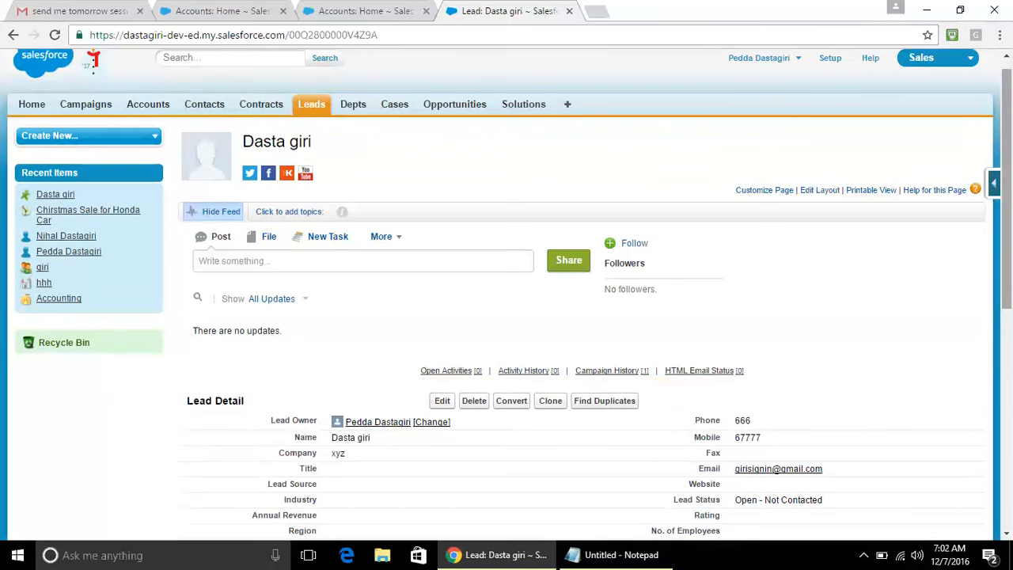
left_click_drag(1007, 188, 1007, 243)
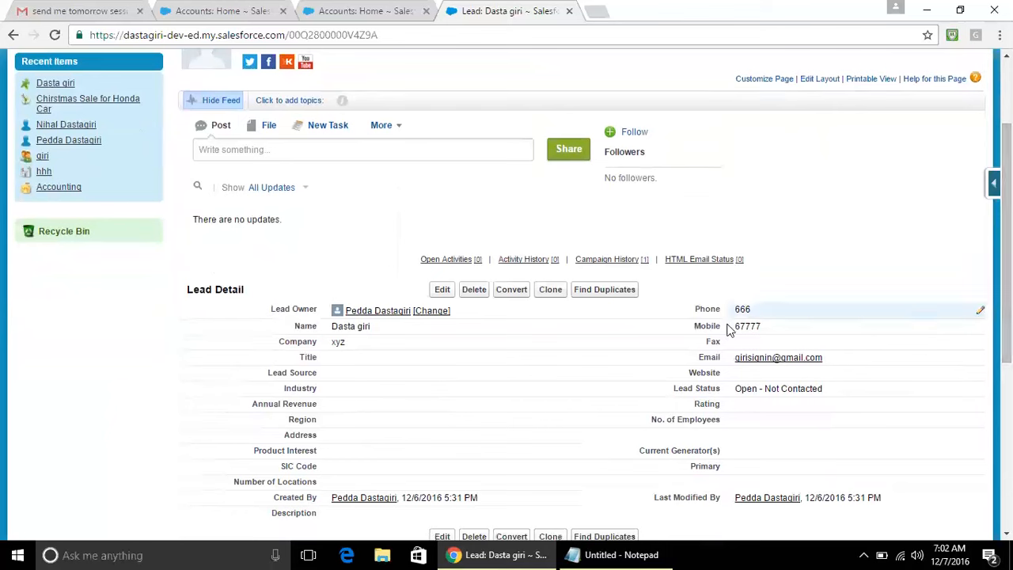
left_click(511, 290)
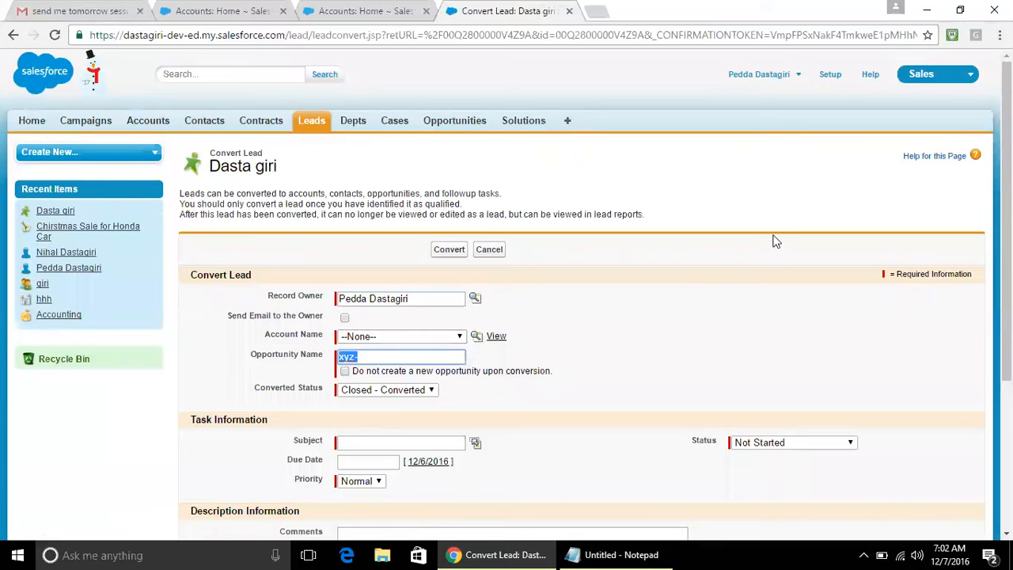
scroll(772, 282, "down", 2)
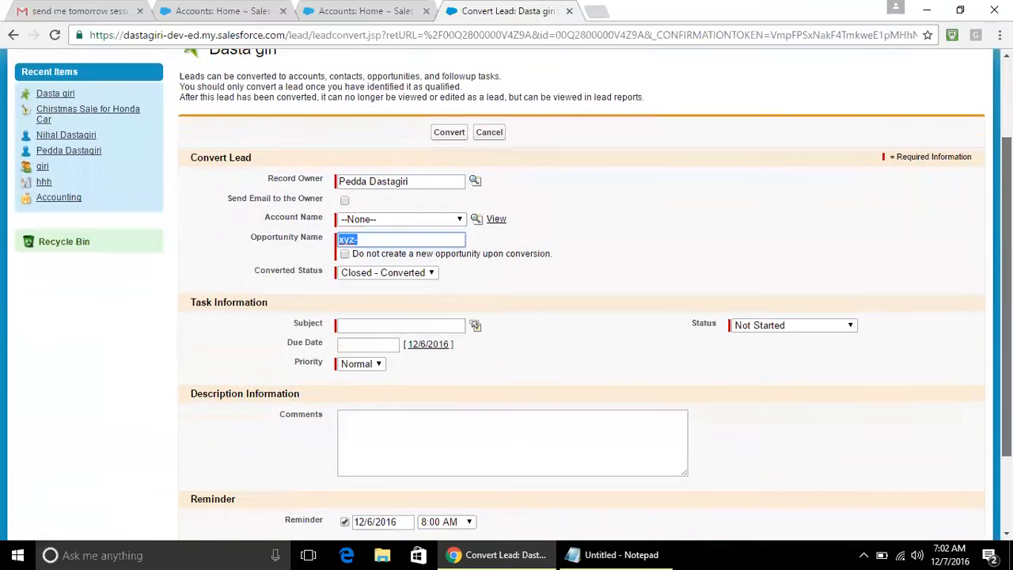
left_click(444, 324)
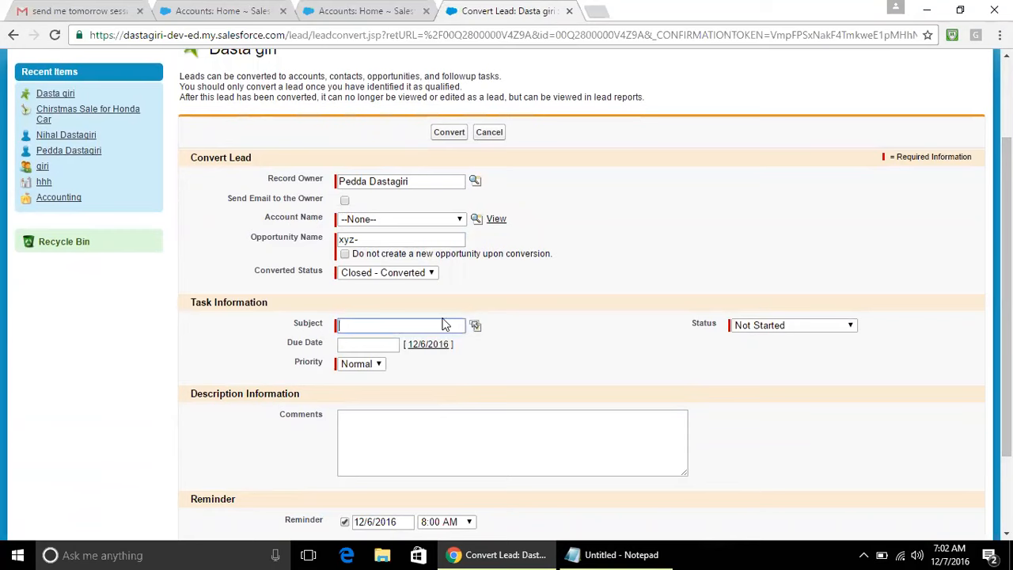
type("buying new porduct")
key("Tab")
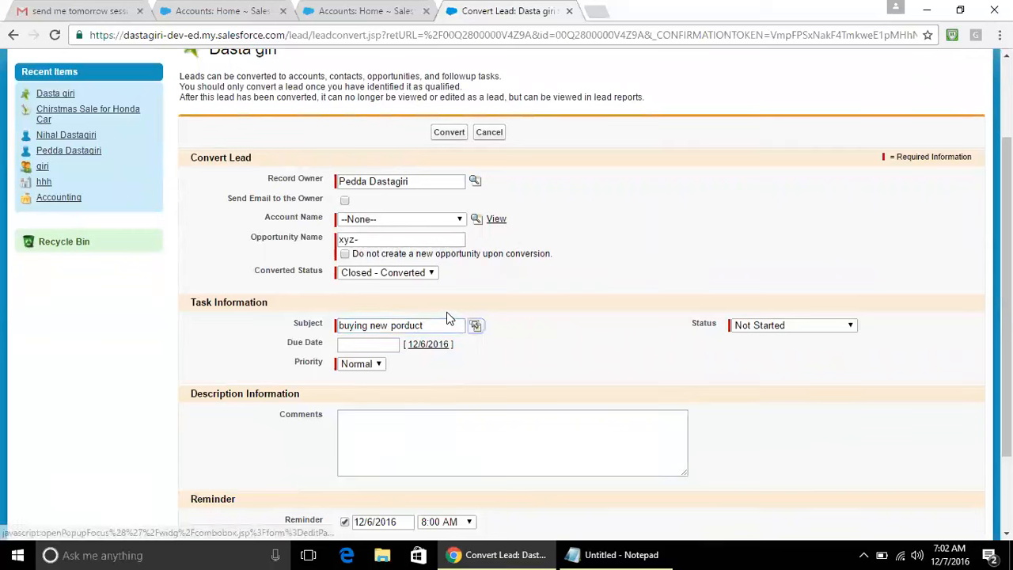
left_click(450, 136)
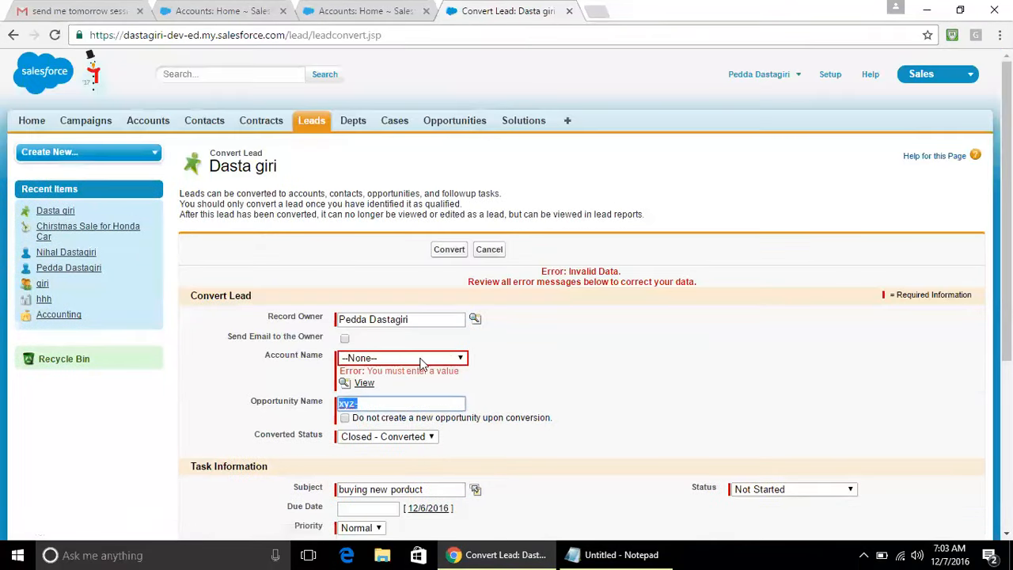
Step: Choose to create the new account xyz for the lead and submit the conversion
left_click(417, 357)
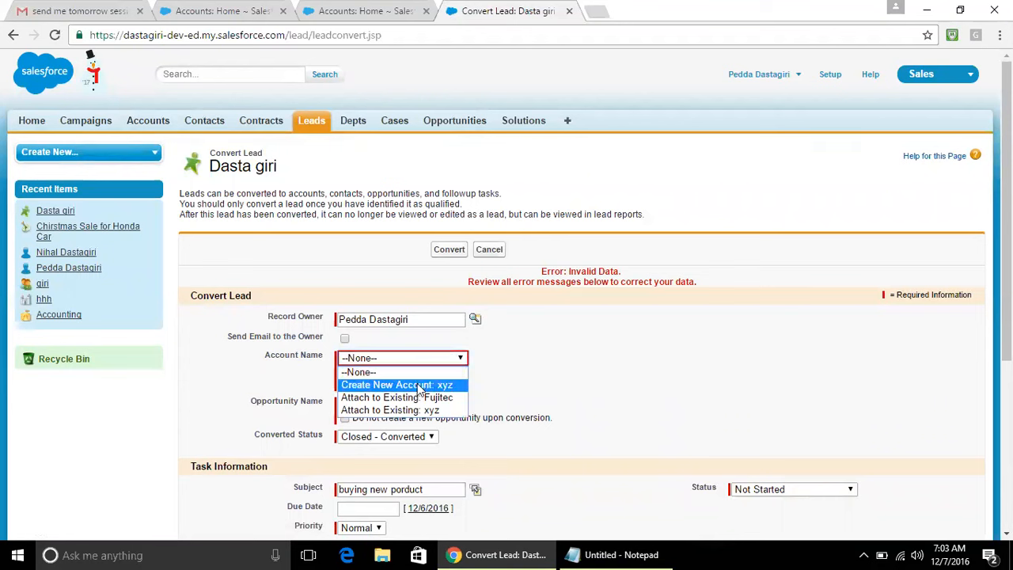
left_click(419, 388)
left_click(449, 250)
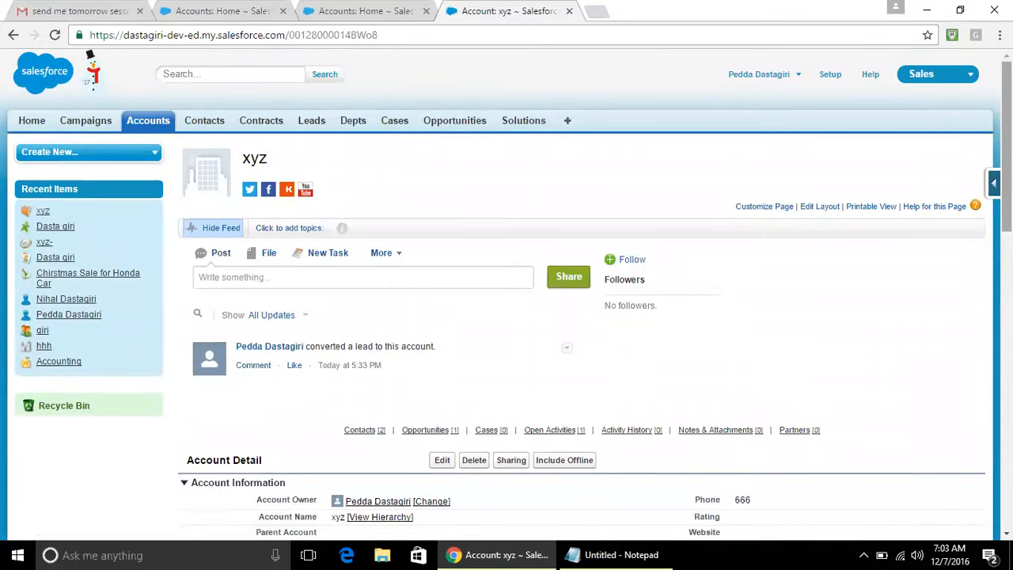
Step: Look over the xyz account record and close the reminder window for the "buying new porduct" task
scroll(506, 293, "down", 2)
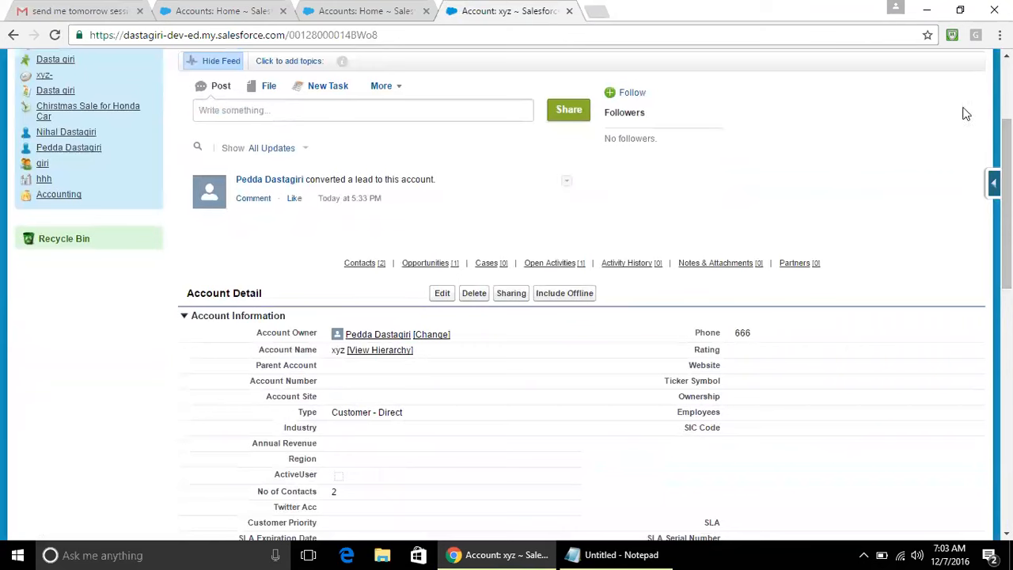
scroll(1004, 205, "up", 2)
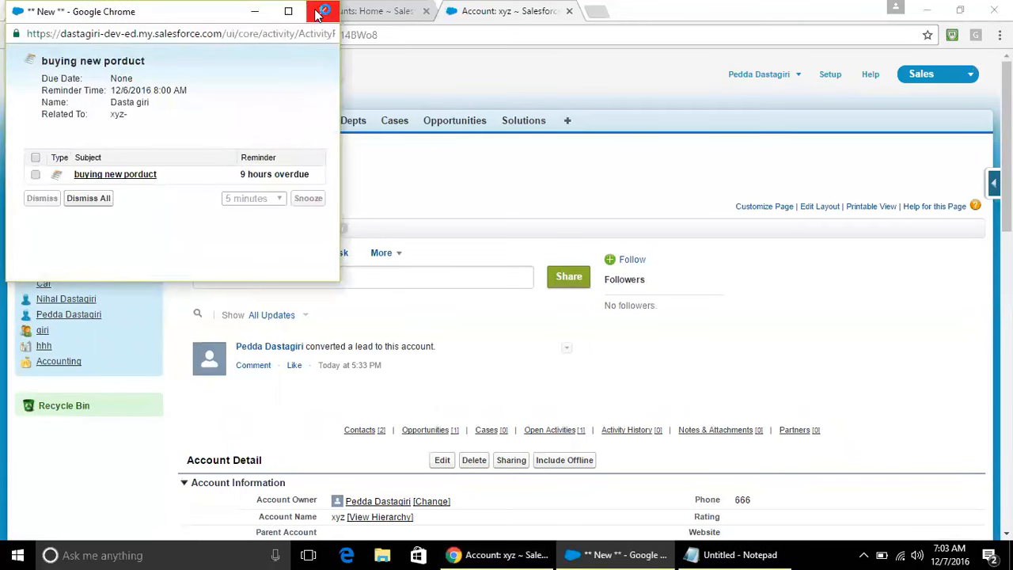
left_click(322, 11)
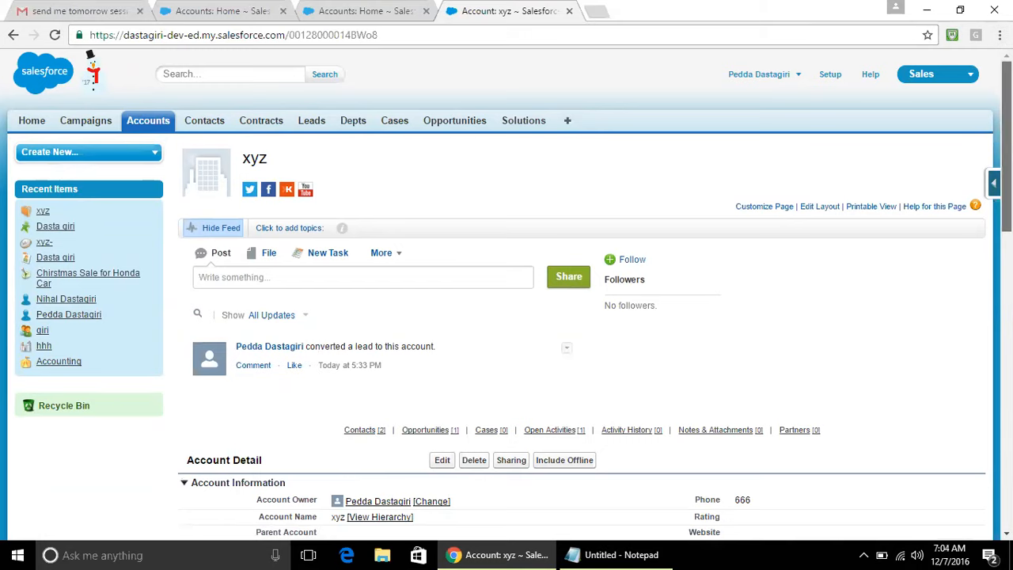
Step: Review the xyz account's details, and check the recent records on the Contacts and Accounts home pages
scroll(517, 267, "down", 3)
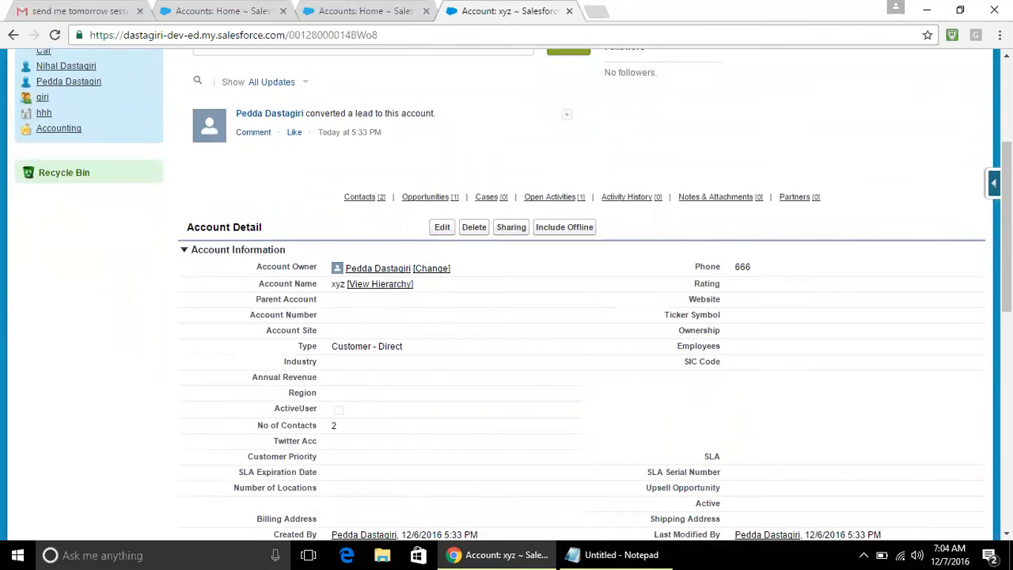
scroll(353, 167, "up", 3)
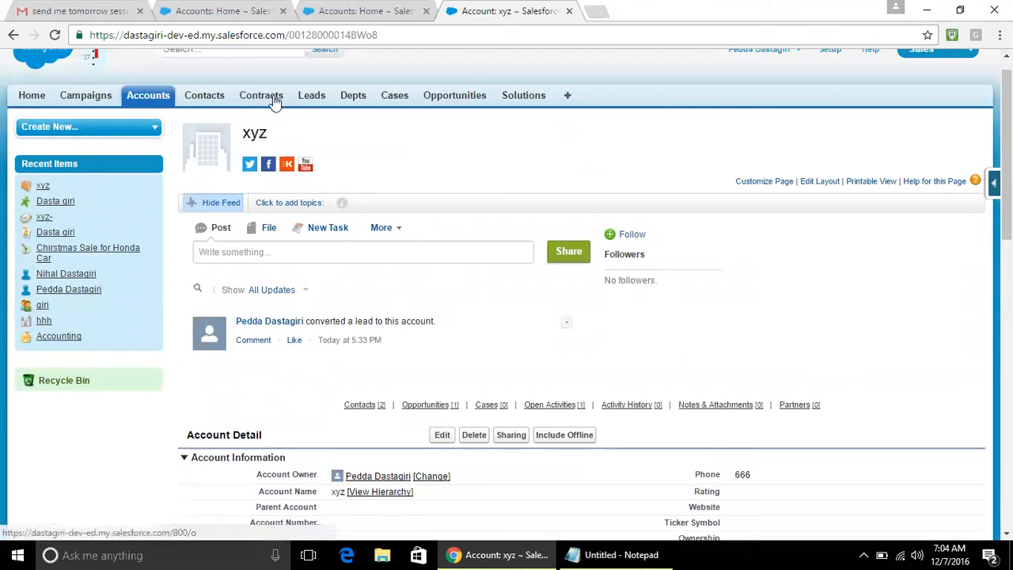
left_click(206, 101)
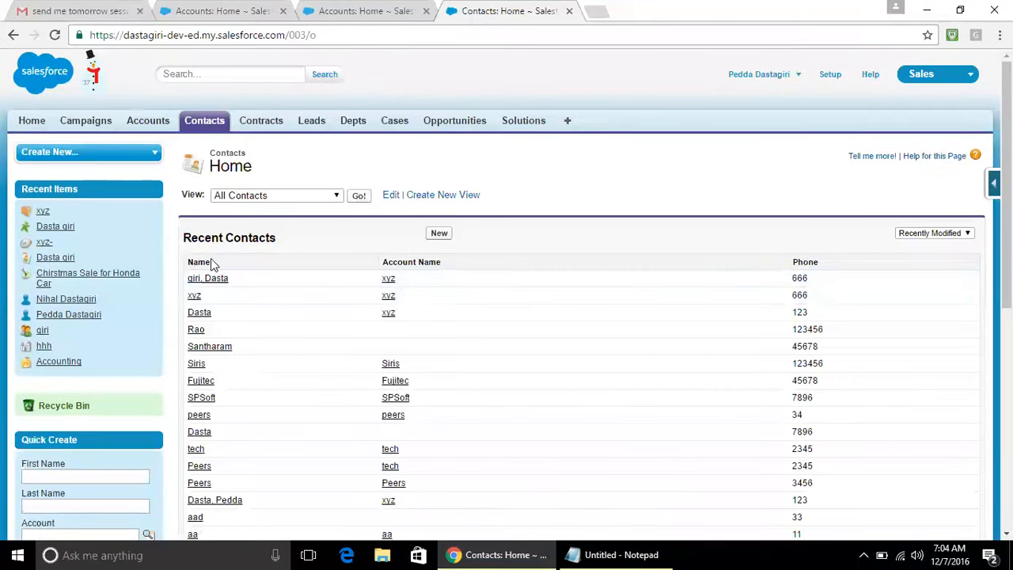
left_click(150, 126)
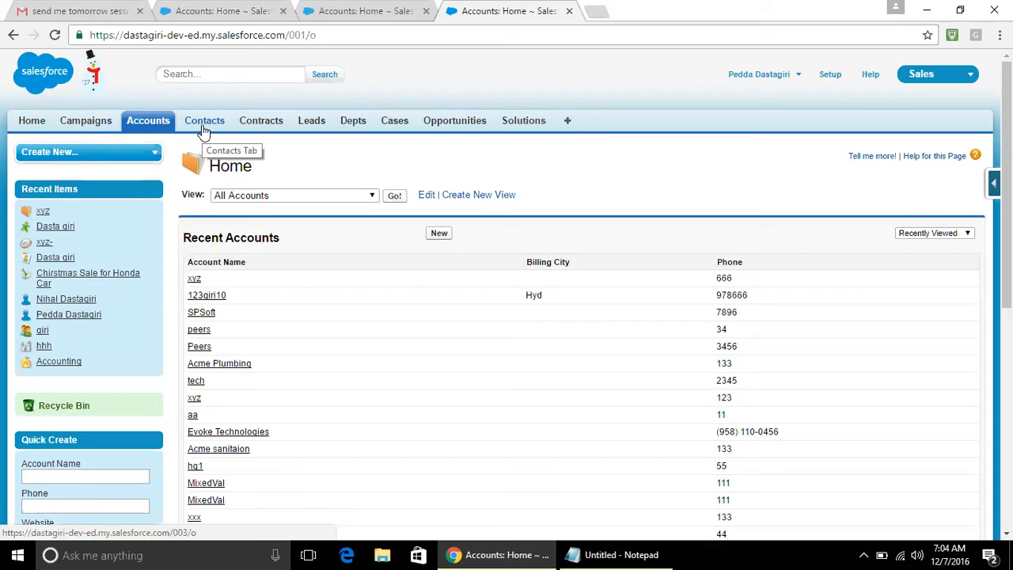
left_click(161, 127)
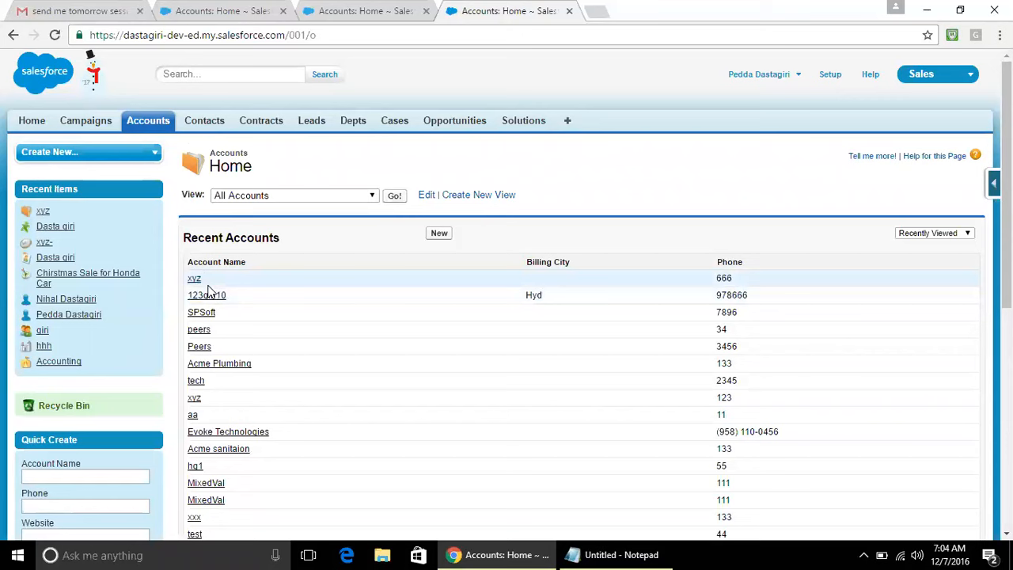
Step: Switch to the Notepad notes and add an indented "business account" line under Account
left_click(640, 552)
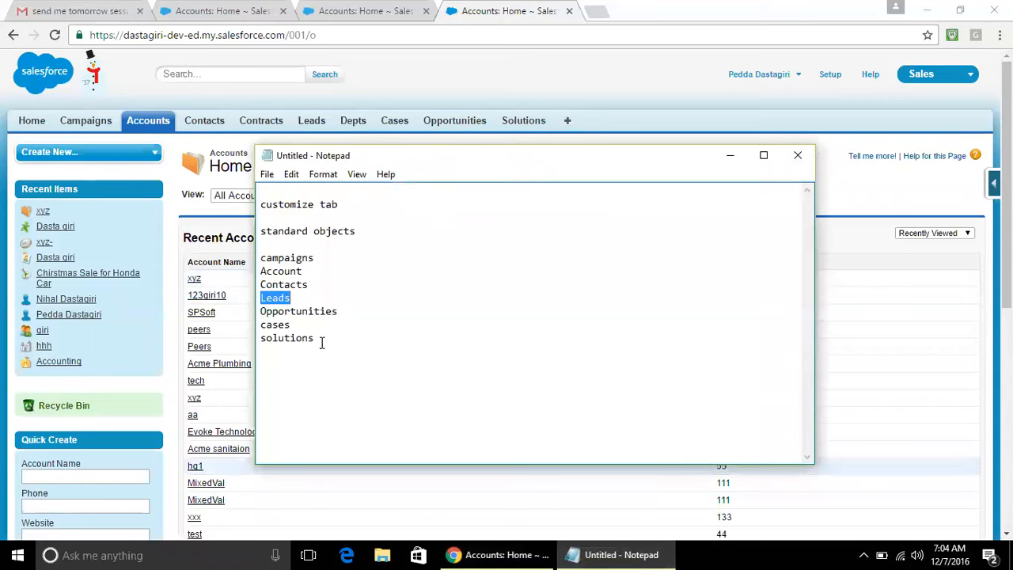
key("Return")
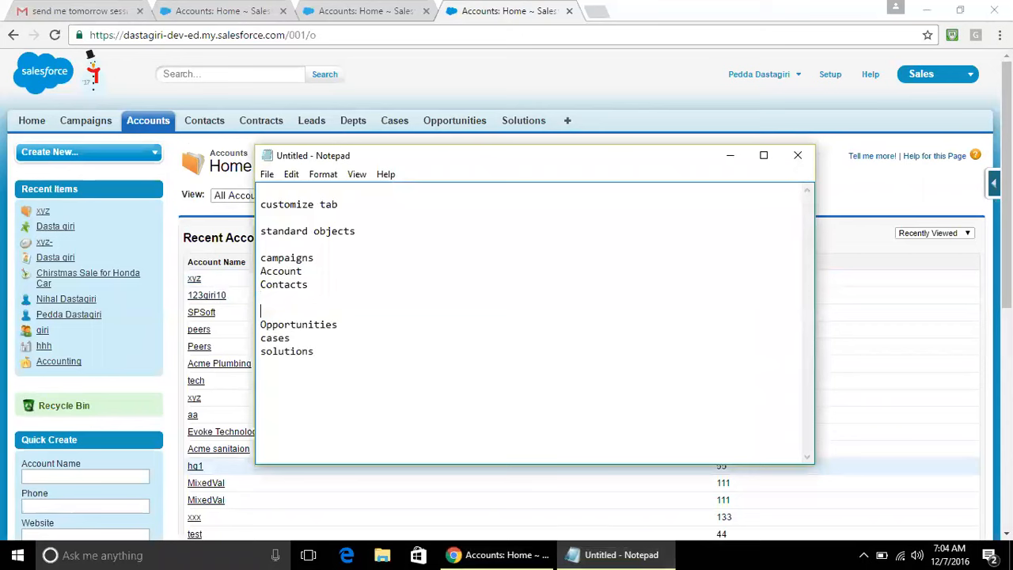
key("ctrl+z")
left_click(347, 269)
key("Return")
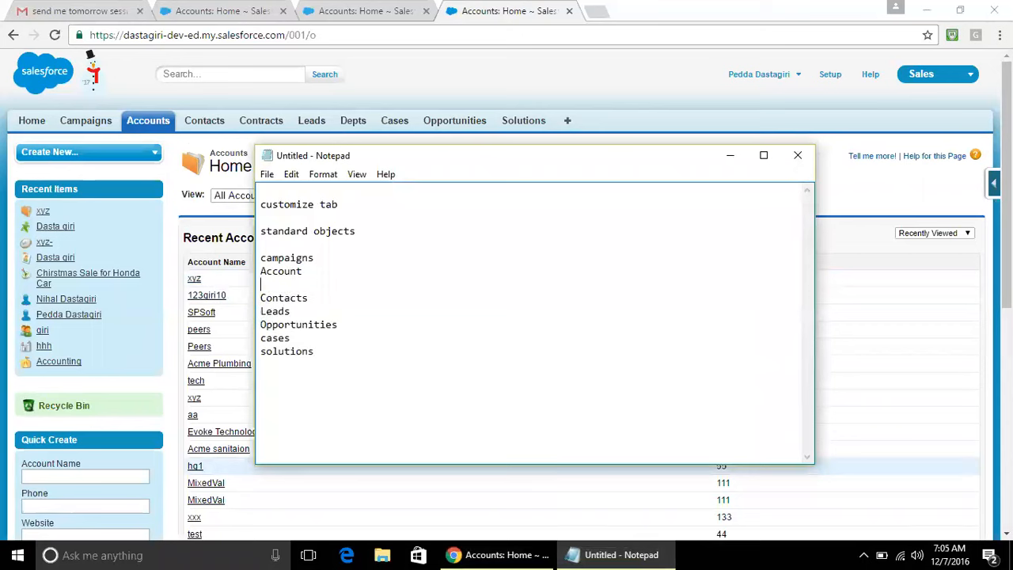
key("Tab")
type("business account")
Step: Add a "person account" line beneath "business account" in the notes
key("Return")
type("personal a")
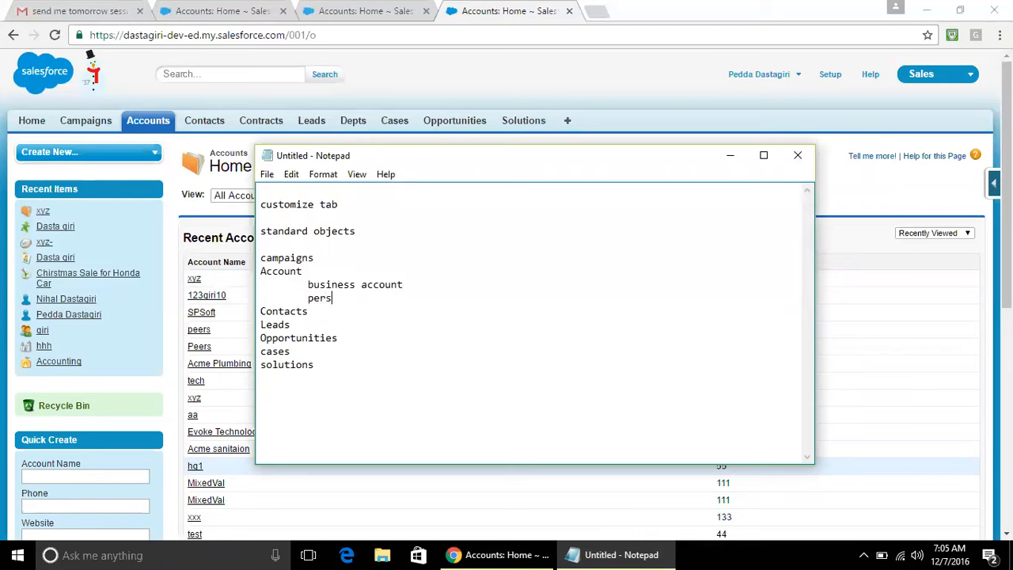
key("BackSpace")
key("BackSpace")
key("BackSpace")
key("BackSpace")
type("account")
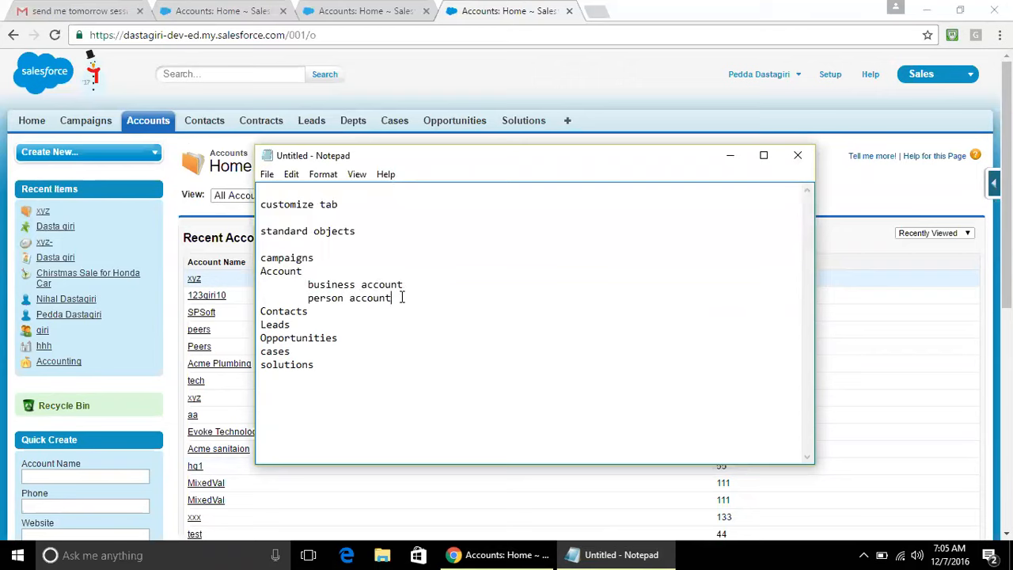
left_click(313, 297)
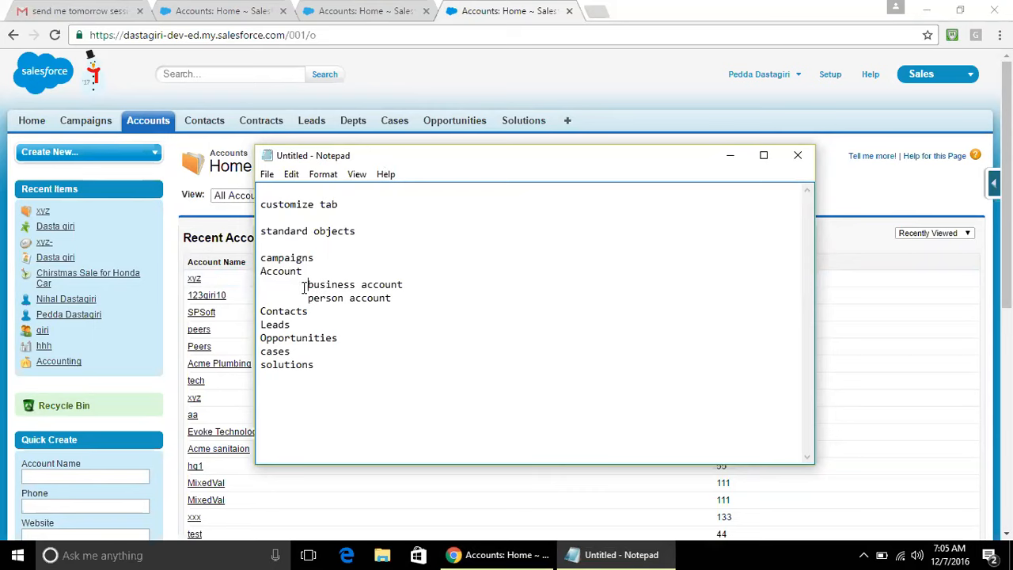
Step: Switch back to Salesforce in the browser and view the recent opportunities and recent accounts lists
left_click(358, 100)
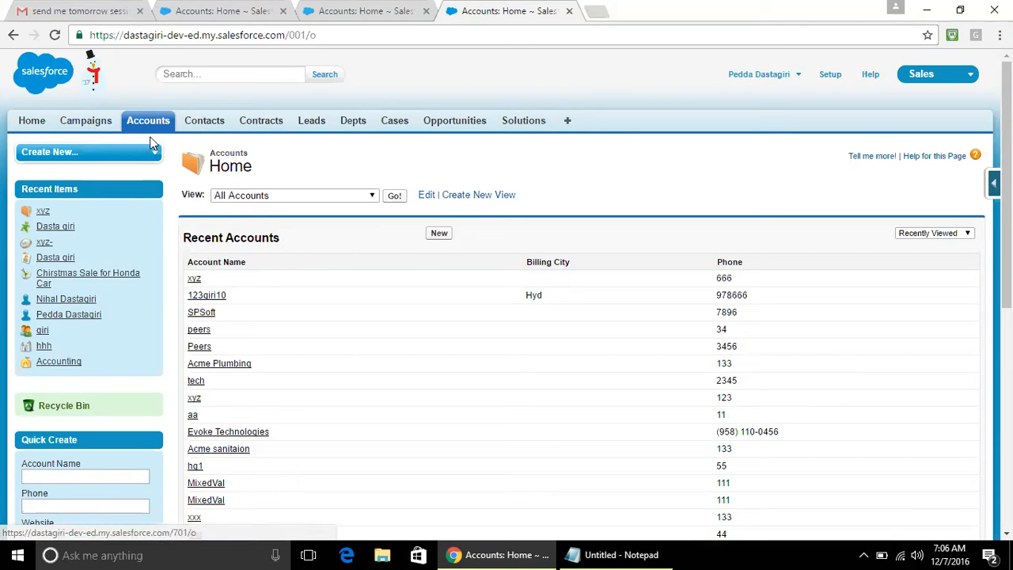
left_click(451, 126)
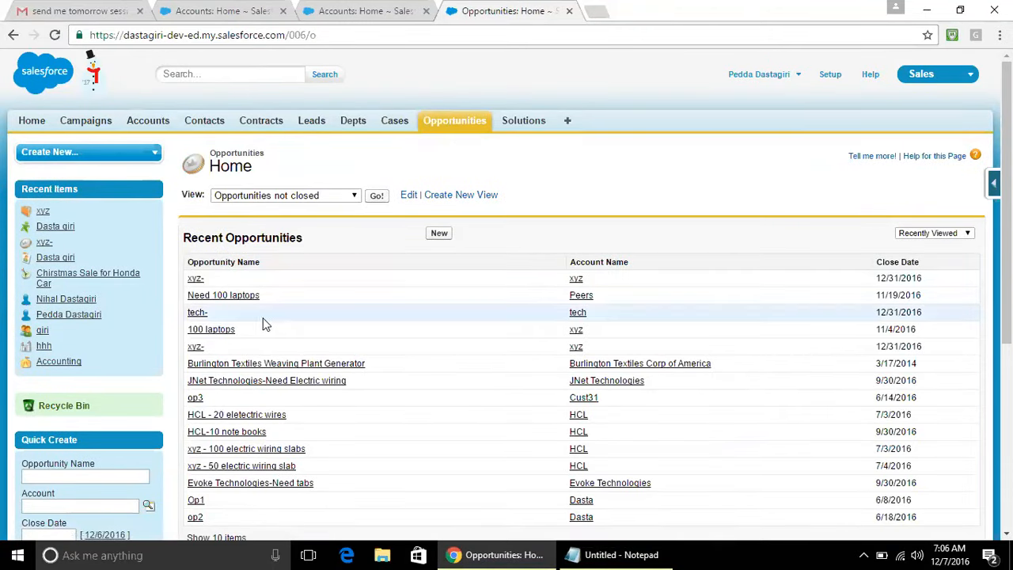
left_click(148, 124)
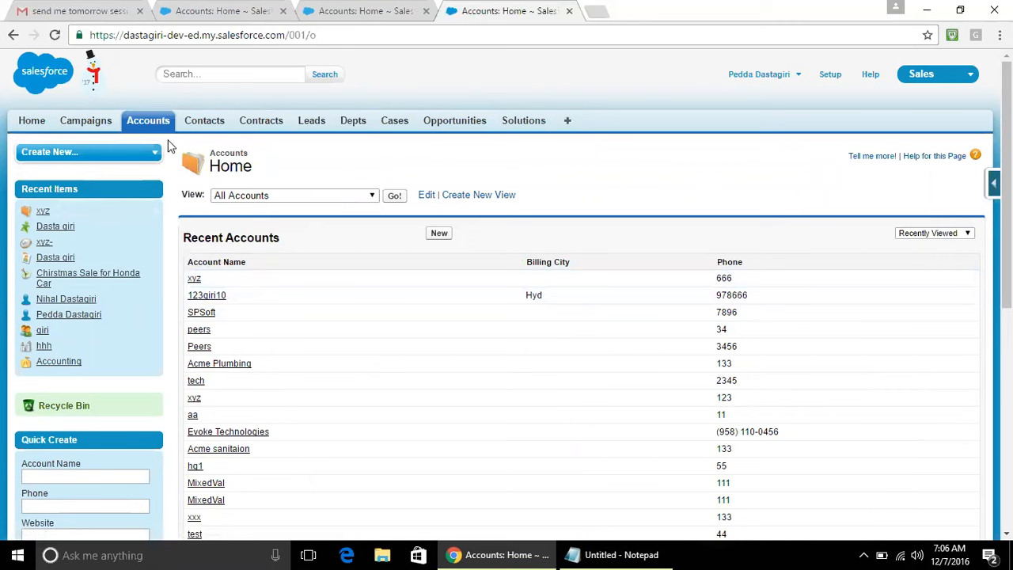
Step: Start a new opportunity using the B2B Sales Process record type
left_click(460, 126)
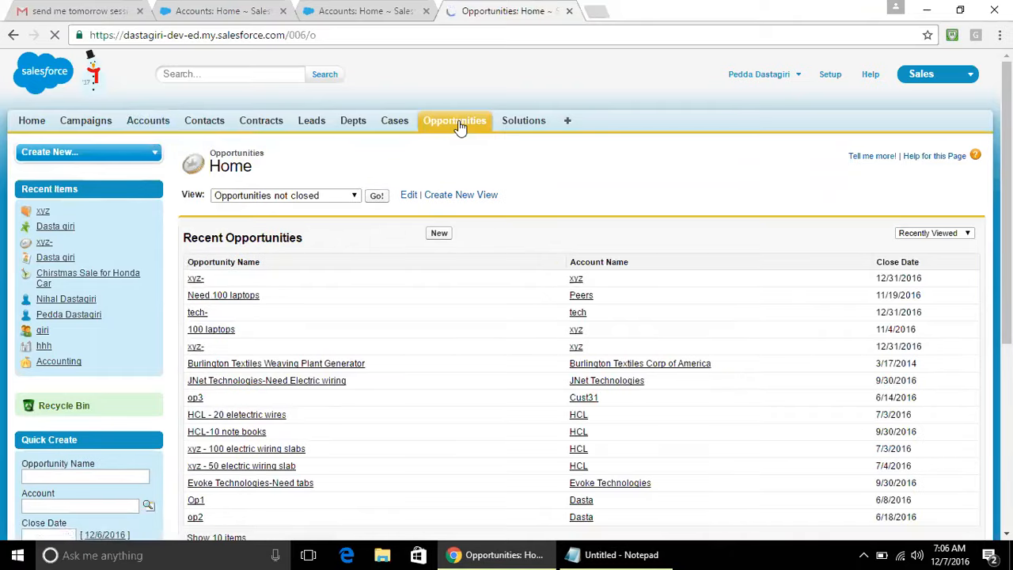
left_click(439, 233)
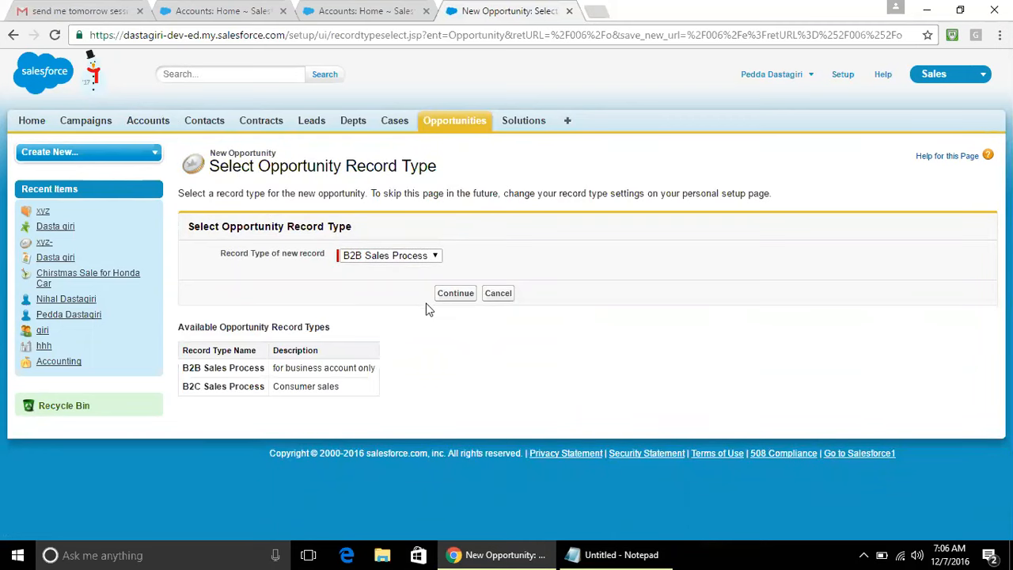
left_click(457, 293)
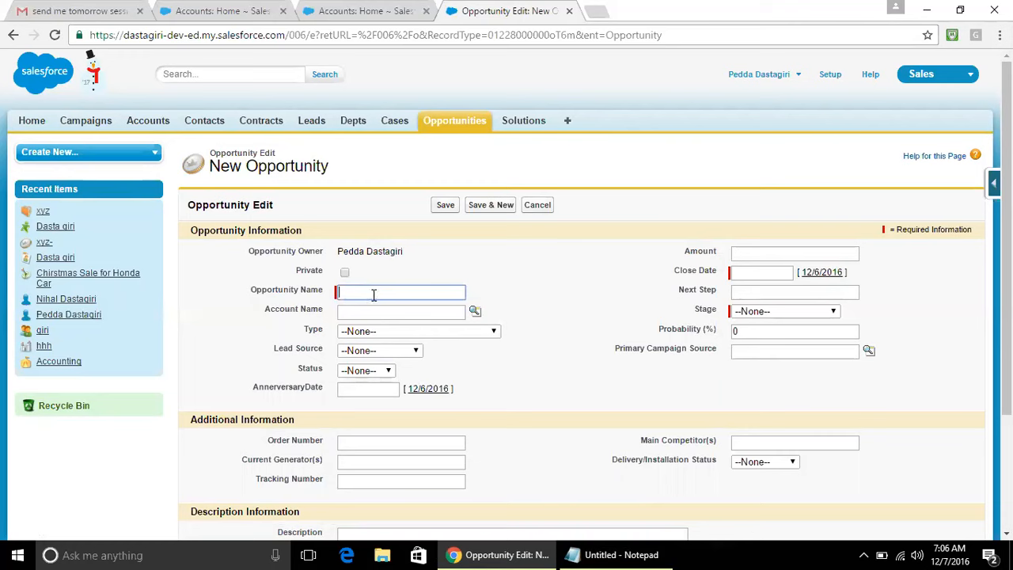
Step: Name the new opportunity "100 laptop required"
left_click(374, 294)
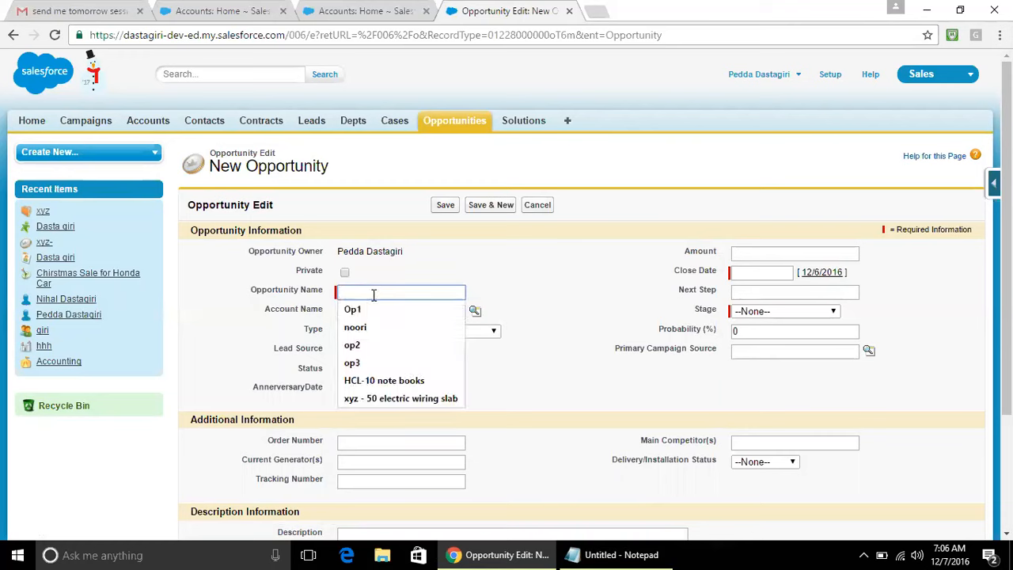
left_click(538, 252)
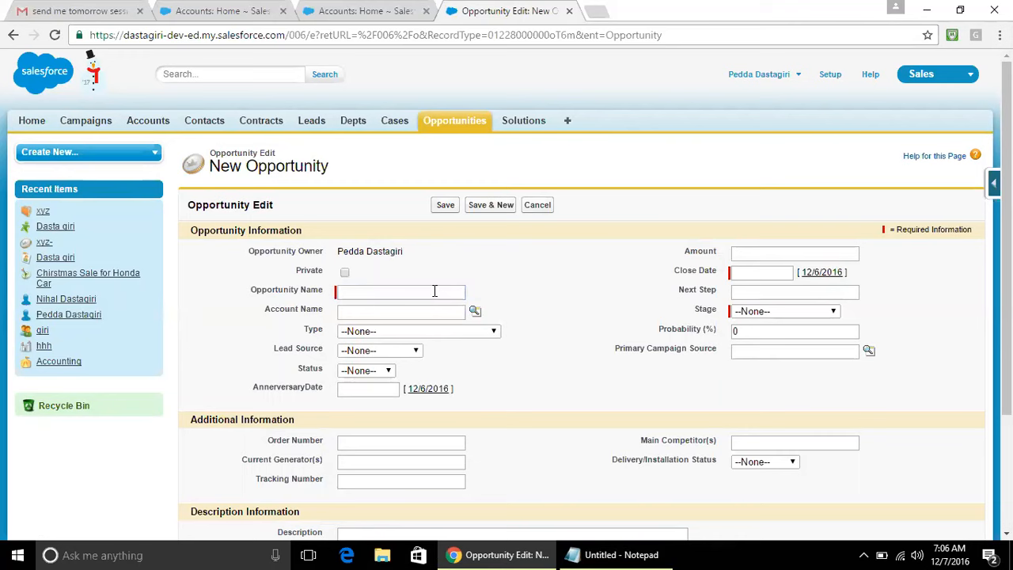
left_click(410, 291)
type("100 laptop required")
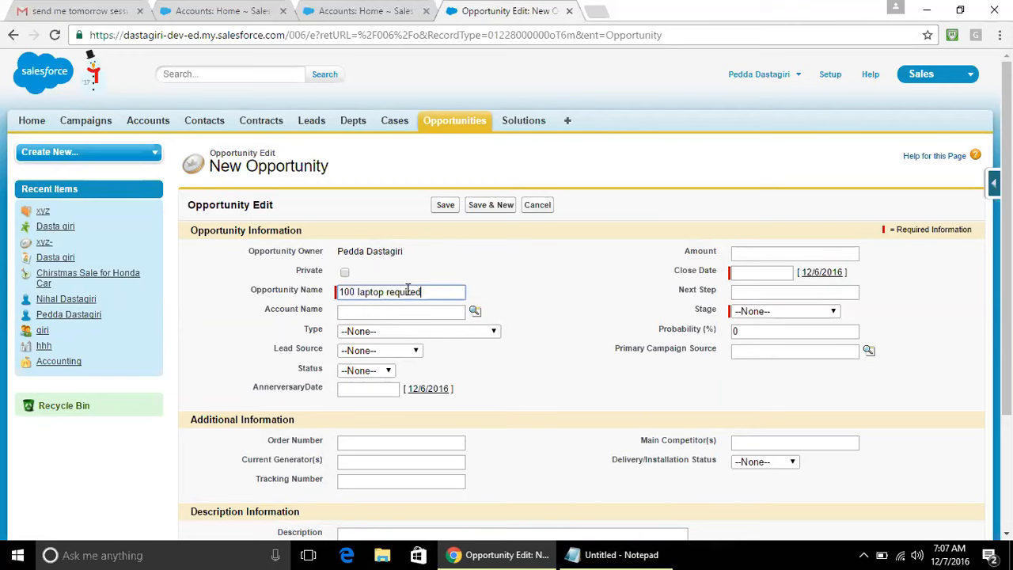
key("Tab")
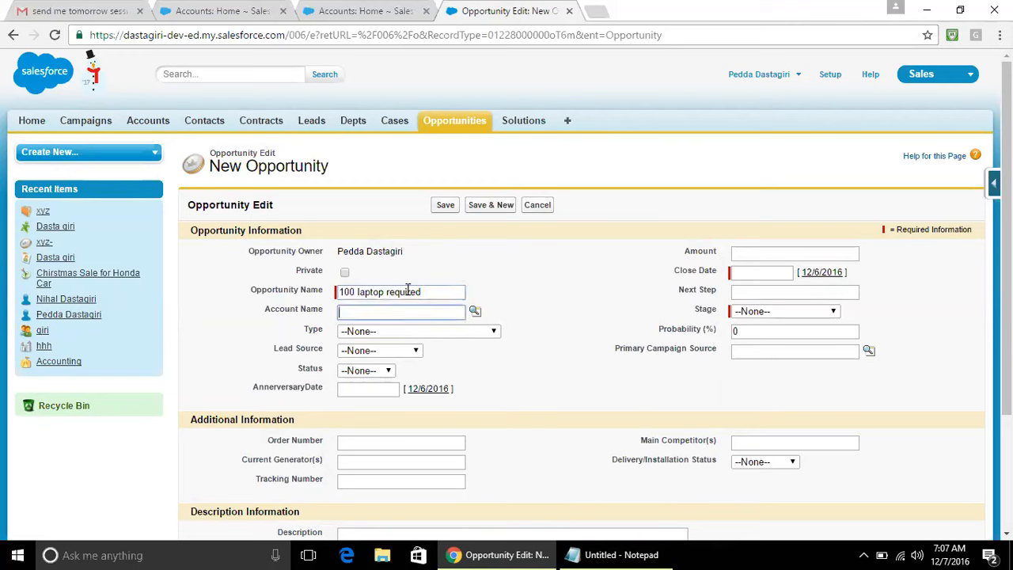
left_click(406, 312)
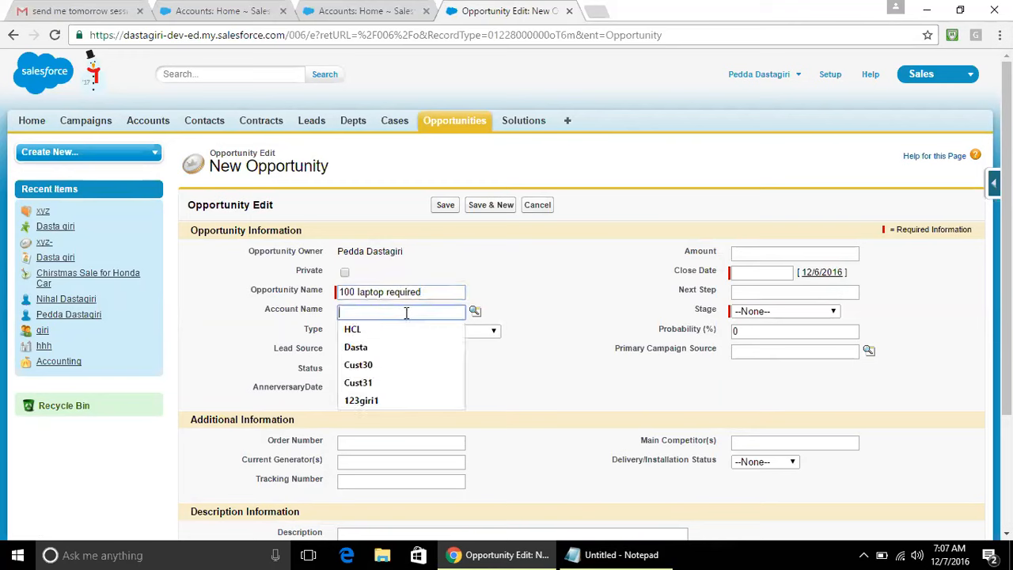
left_click(475, 311)
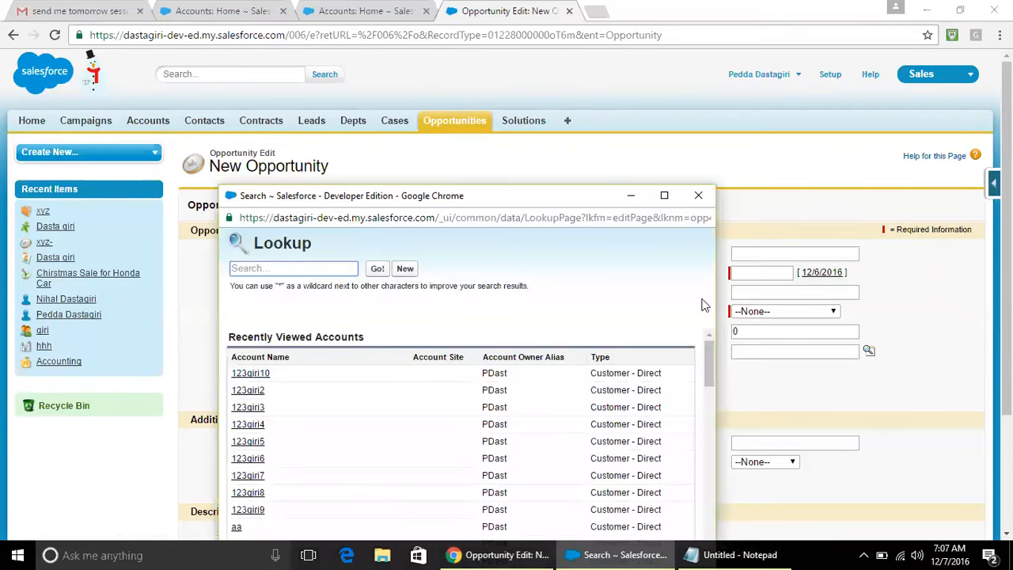
mouse_move(709, 349)
left_mouse_down()
mouse_move(718, 410)
mouse_move(712, 352)
left_mouse_up()
left_click(698, 195)
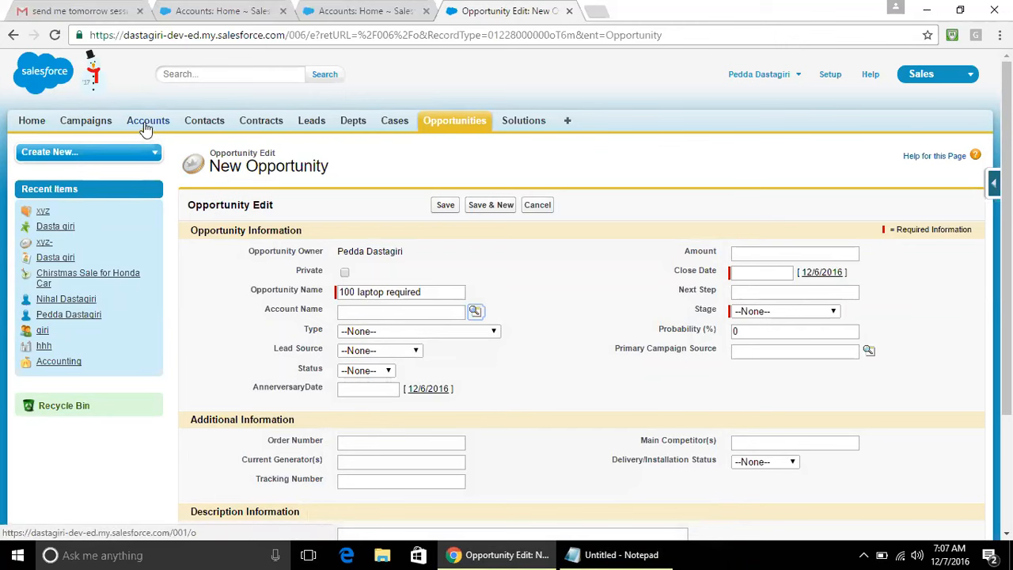
Step: Look up the Apar IT account and assign it as the opportunity's account
left_click(474, 313)
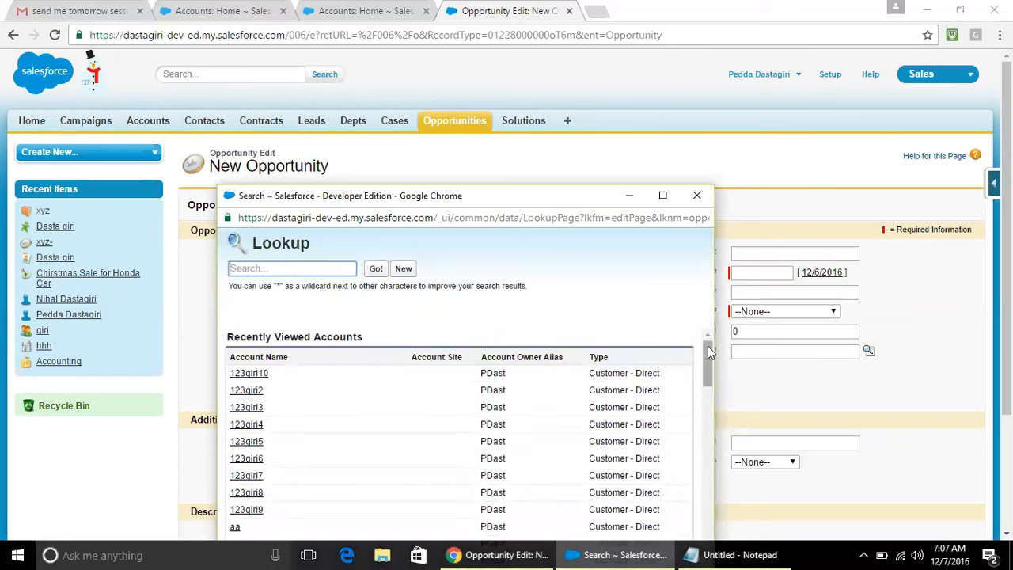
left_click_drag(704, 368, 712, 409)
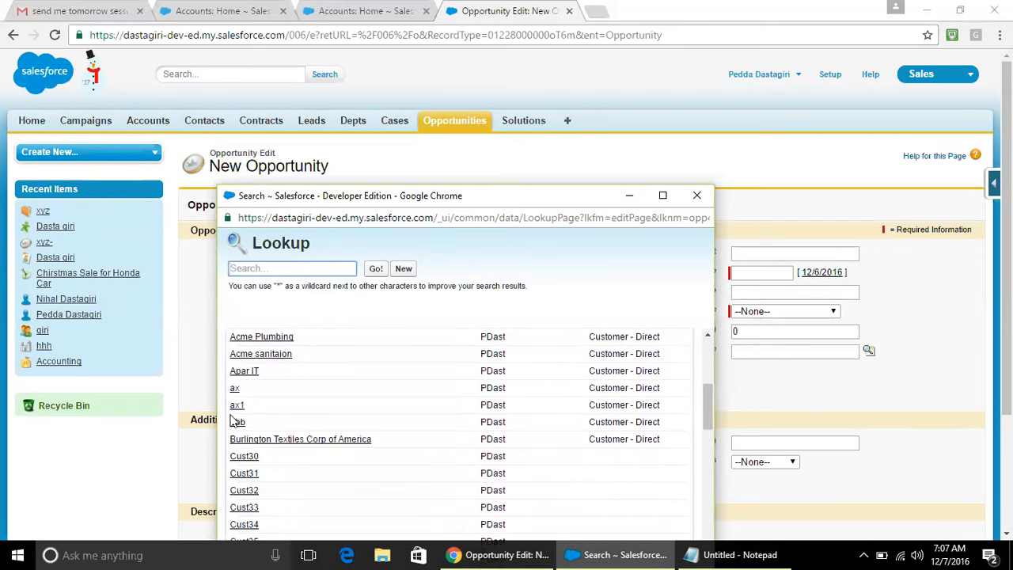
left_click(244, 370)
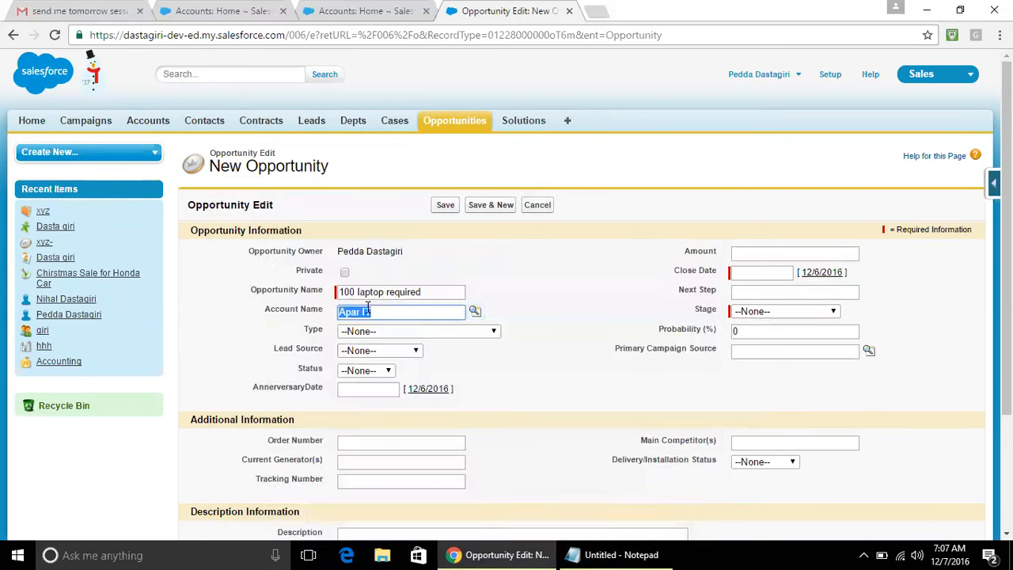
left_click(543, 350)
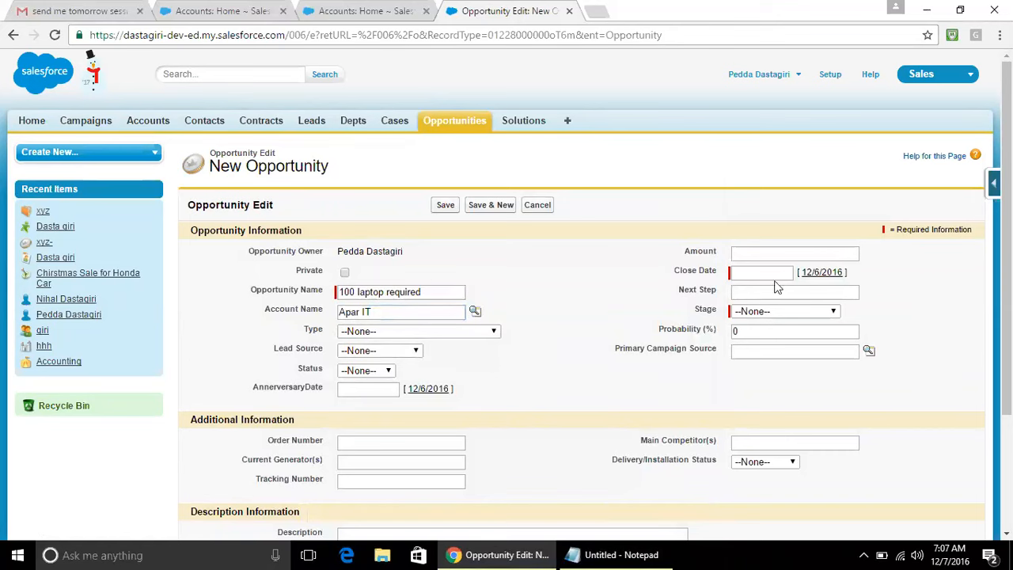
Step: Set the opportunity's close date to 12/7/2016
scroll(364, 231, "down", 1)
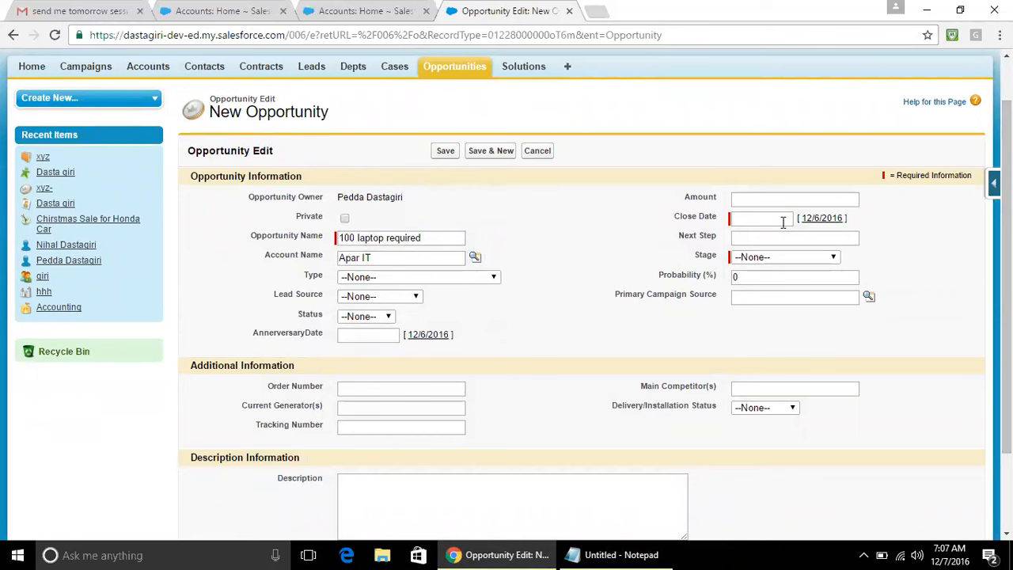
left_click(811, 224)
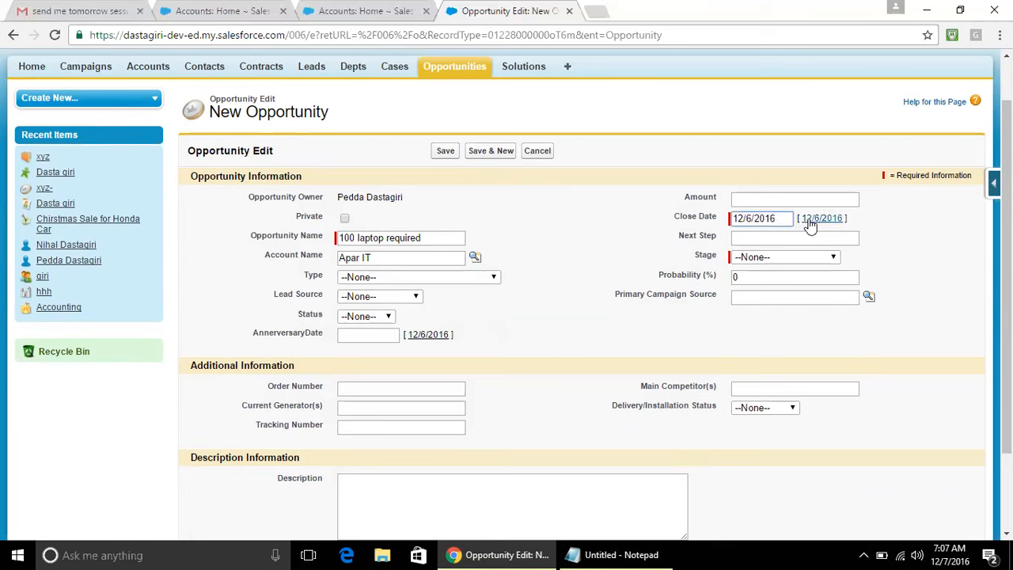
left_click(775, 218)
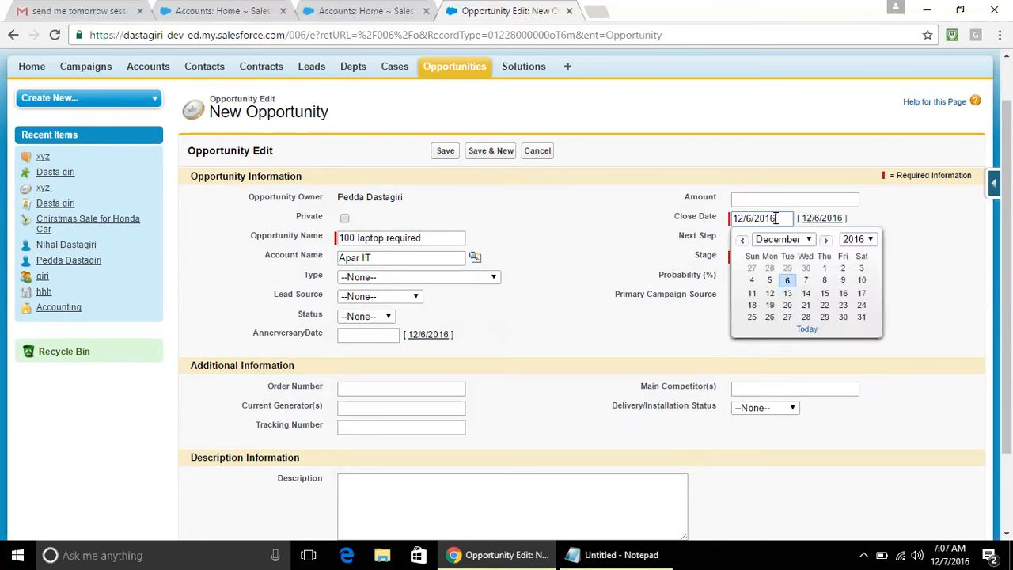
left_click(808, 281)
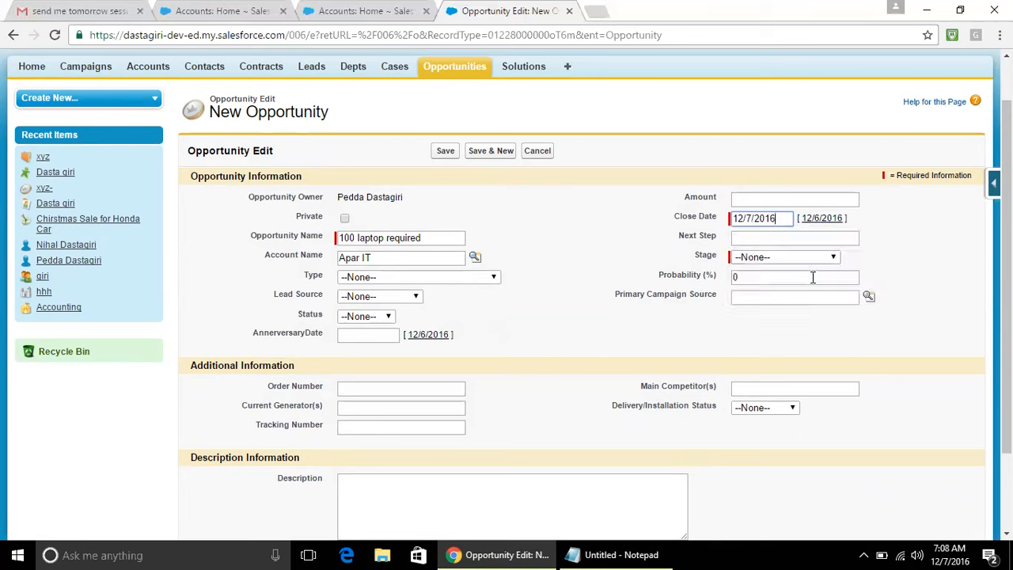
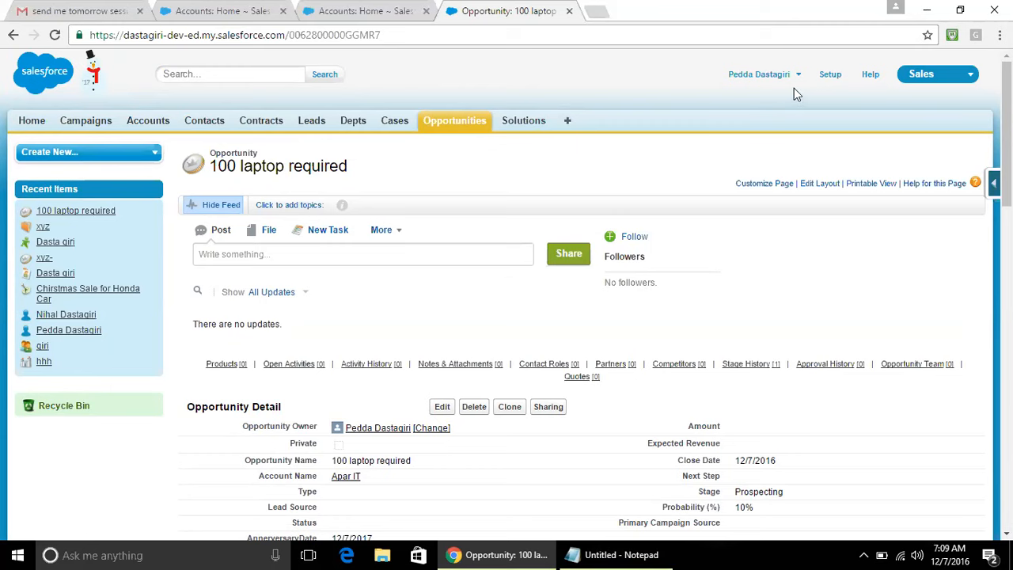
Step: Open the custom objects list in Setup and start a new custom object
left_click(830, 78)
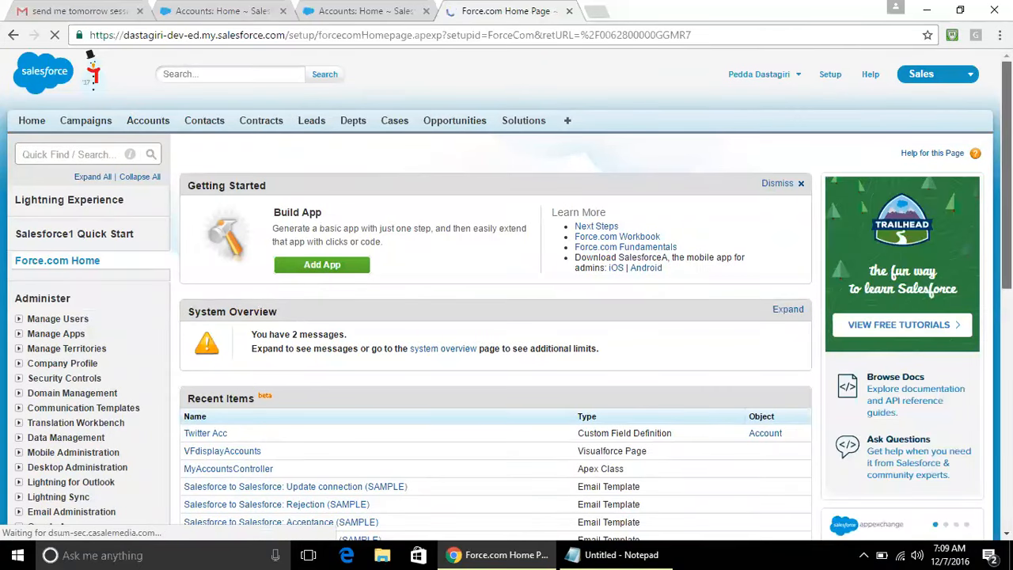
scroll(507, 295, "down", 4)
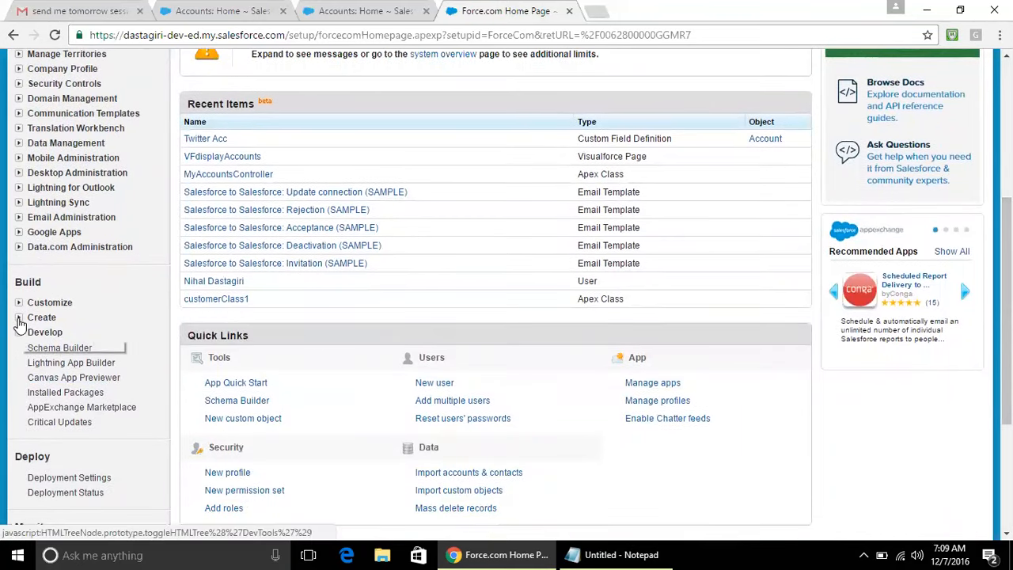
left_click(19, 317)
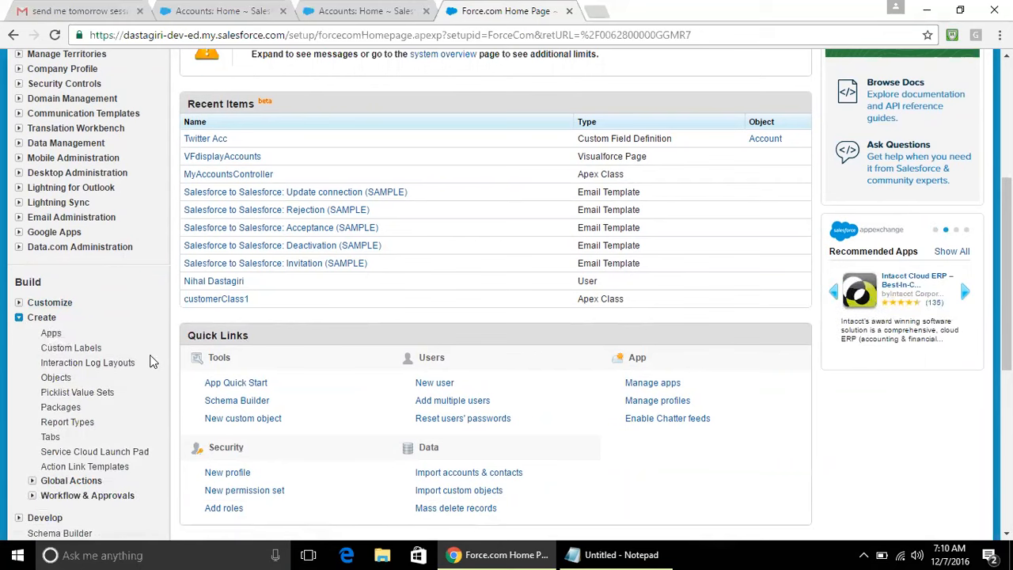
left_click(56, 378)
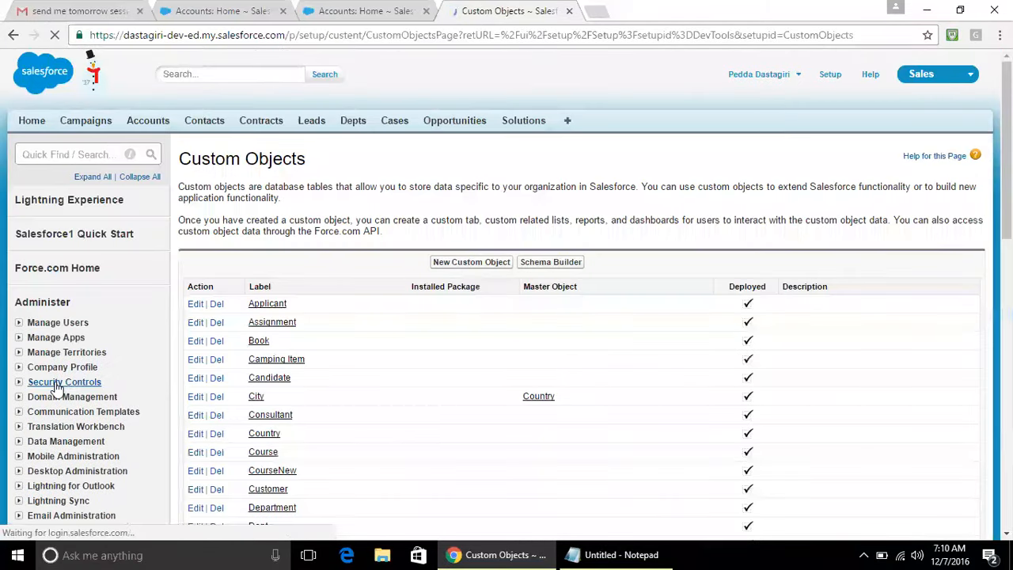
left_click(457, 268)
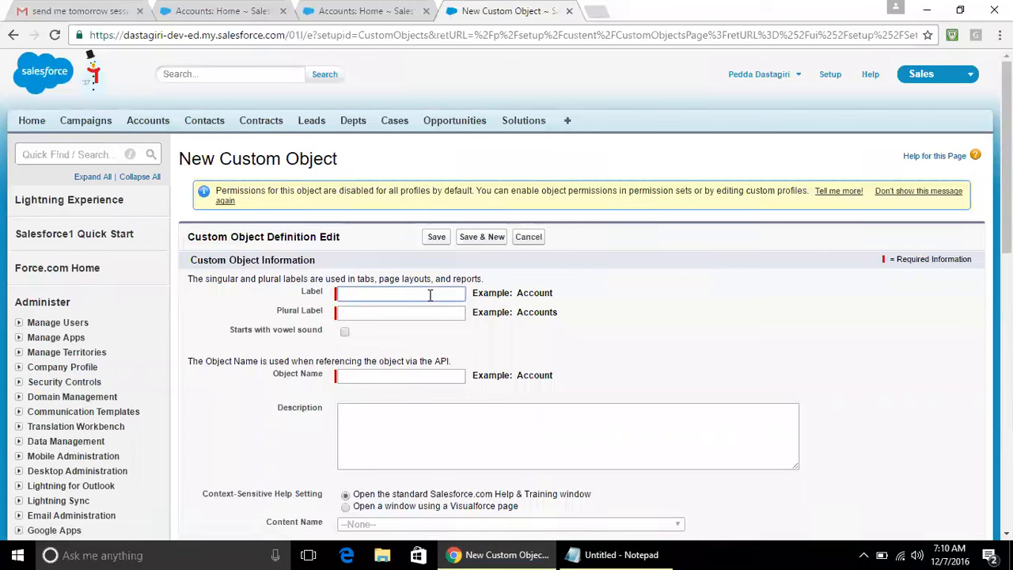
Step: Set the custom object's label to ShiftInfo and its plural label to ShiftsInfo
type("ShiftInfo")
key("Tab")
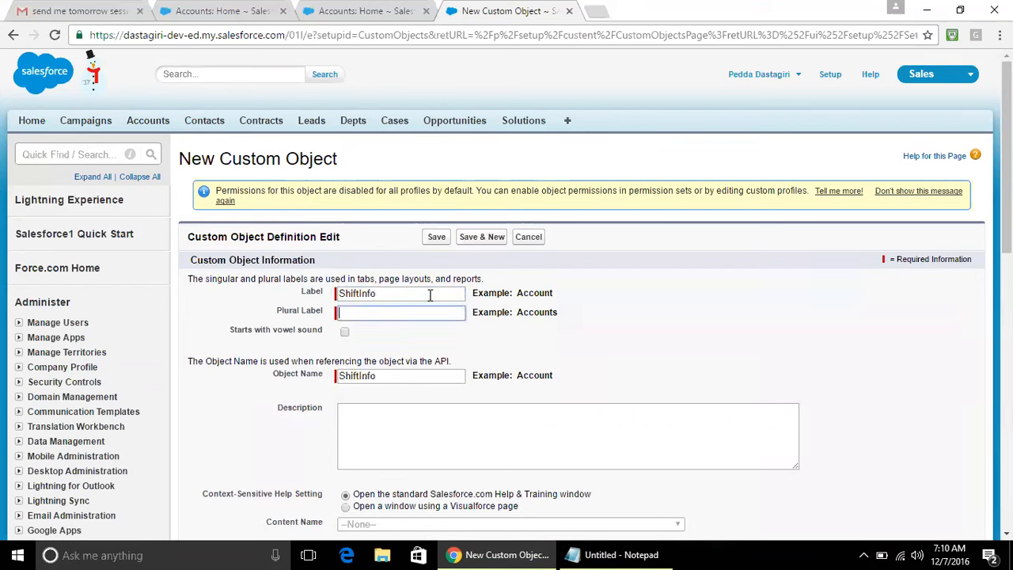
left_click(411, 298)
left_click_drag(411, 297, 269, 293)
key("ctrl+c")
key("Tab")
key("ctrl+v")
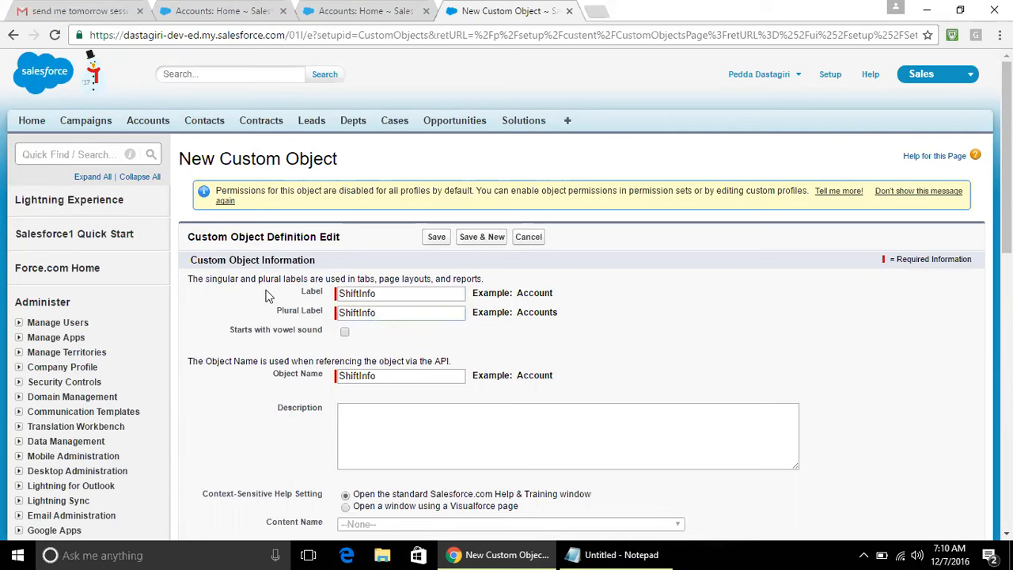
left_click(360, 313)
type("s")
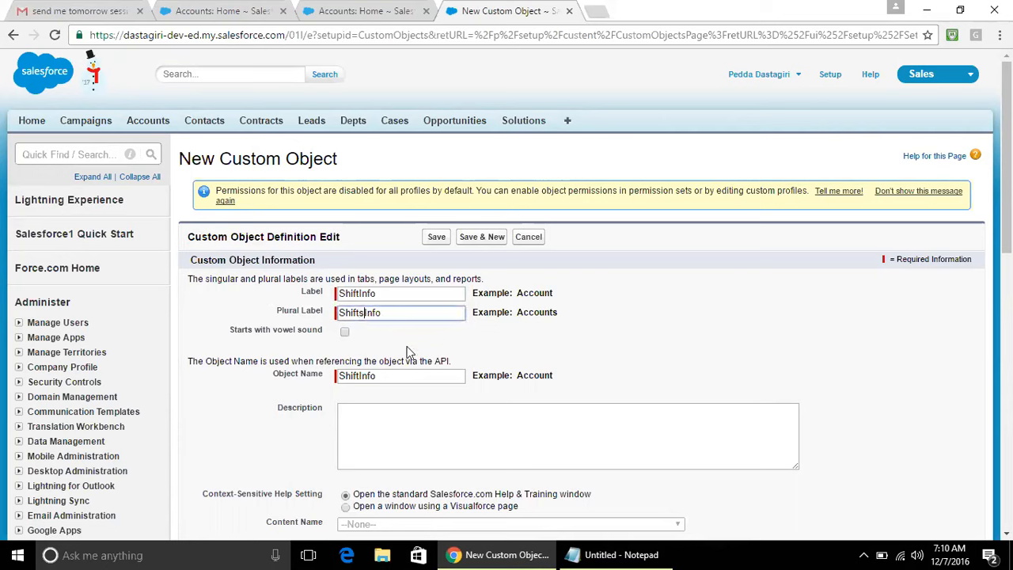
Step: Save the new custom object with a blank description and the default options
left_click(403, 376)
left_click(404, 428)
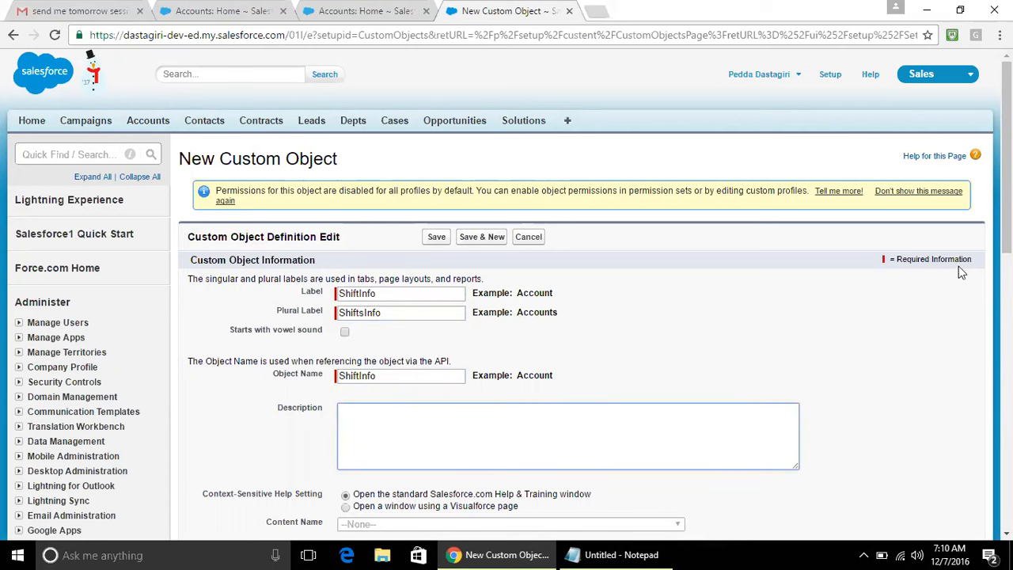
left_click_drag(1007, 214, 1006, 485)
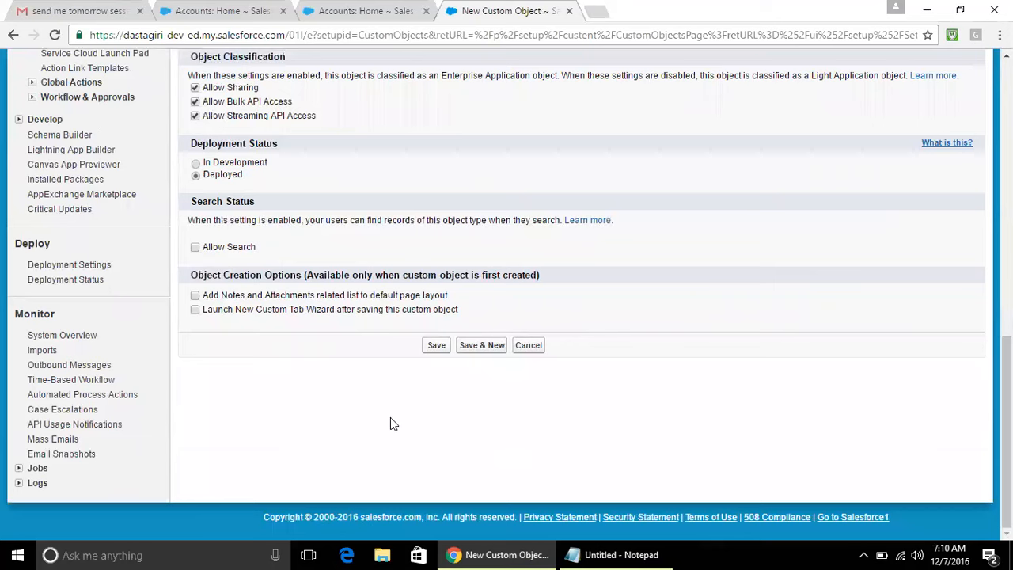
left_click(436, 346)
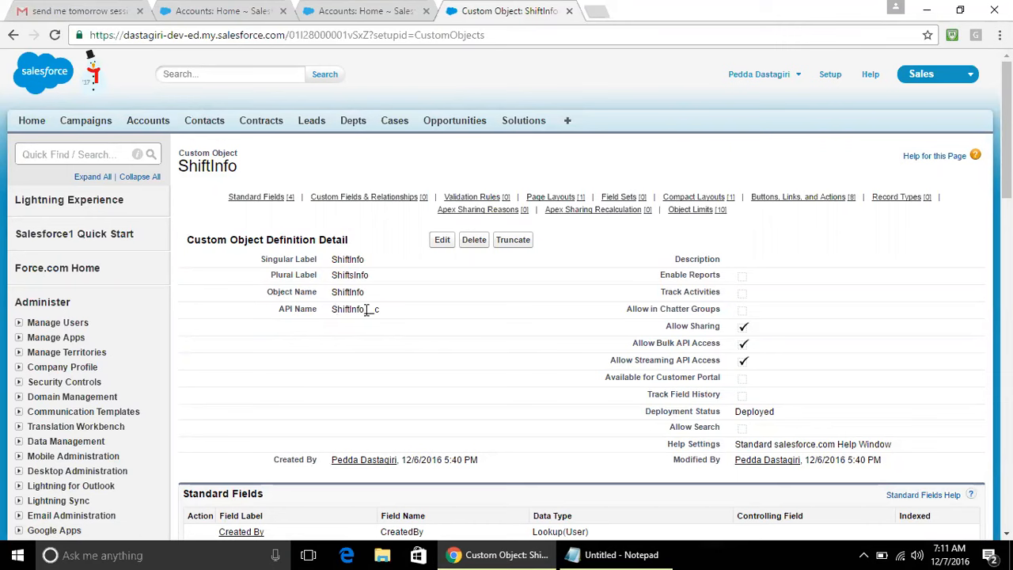
Step: Examine the ShiftInfo object's API name suffix and its standard fields
left_click_drag(365, 309, 384, 310)
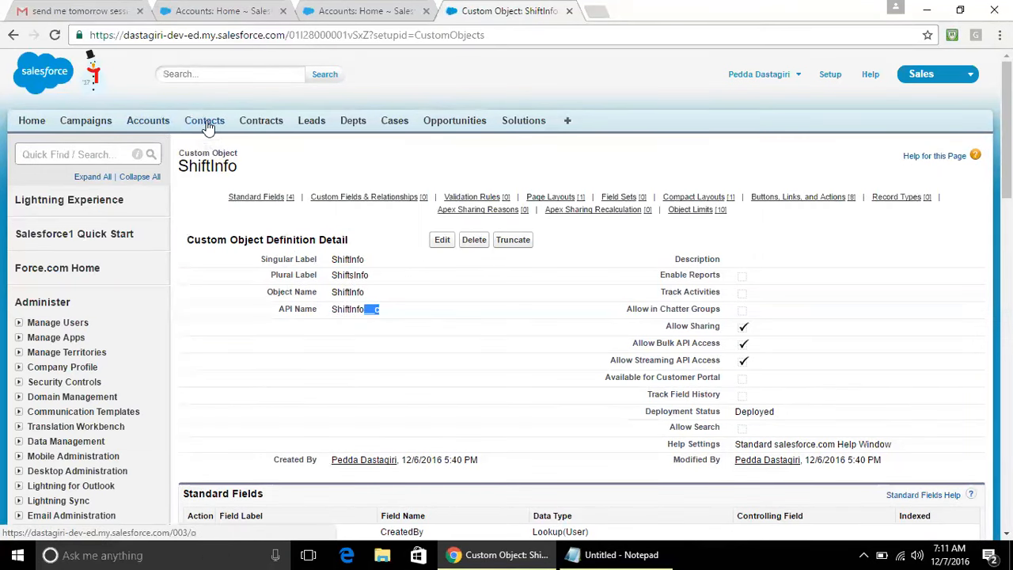
mouse_move(479, 208)
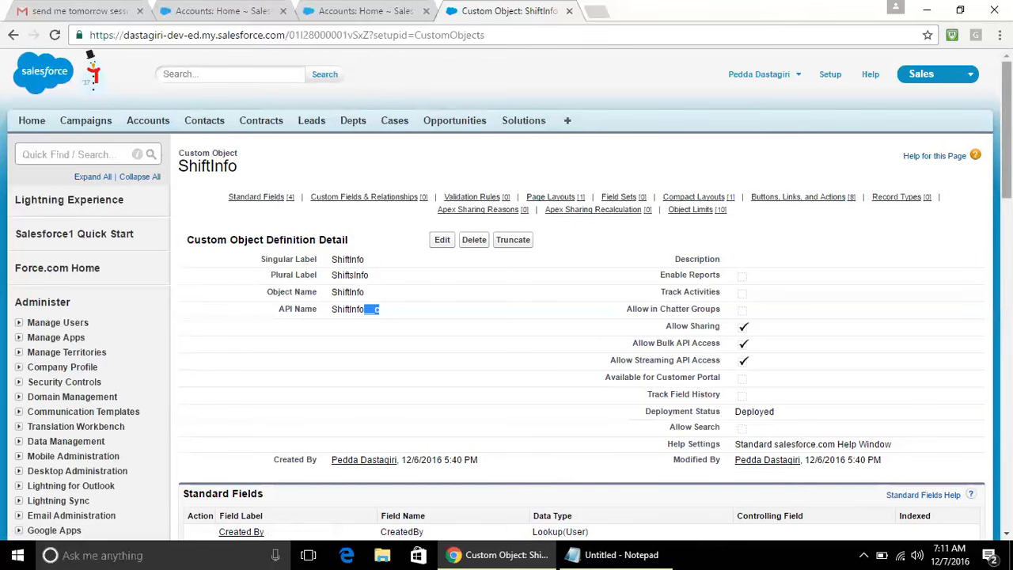
scroll(1007, 119, "down", 3)
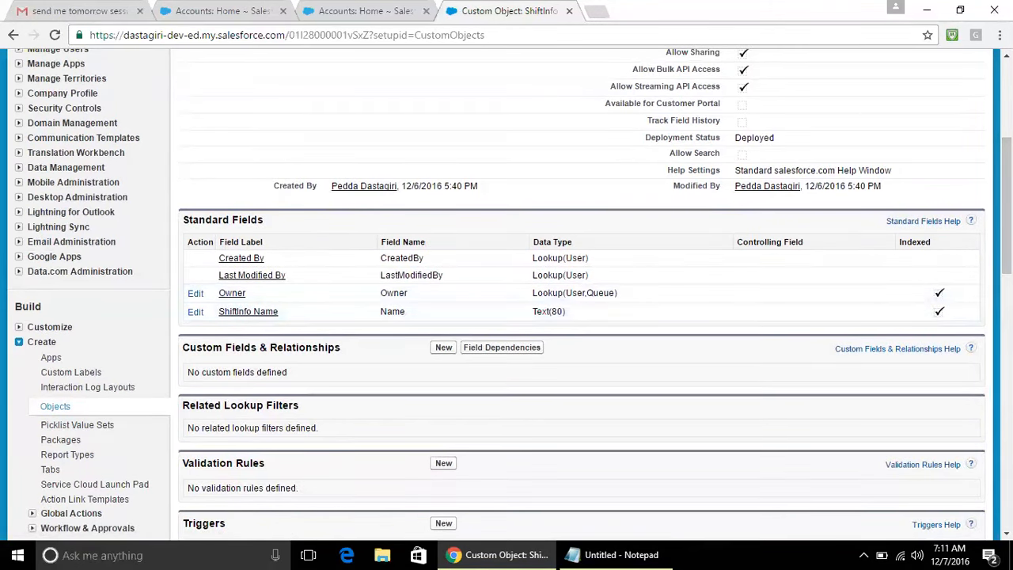
scroll(507, 293, "up", 4)
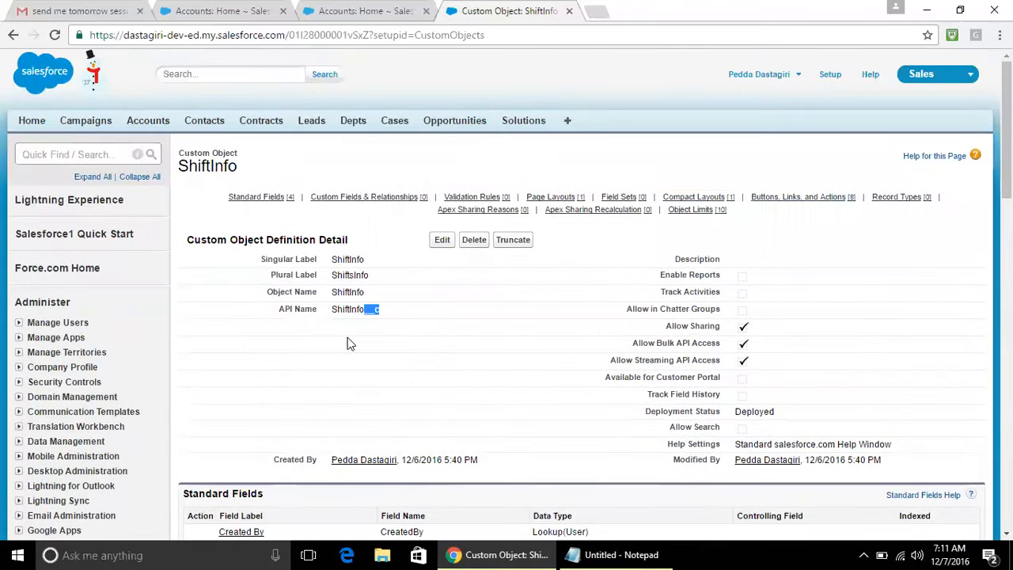
left_click(343, 342)
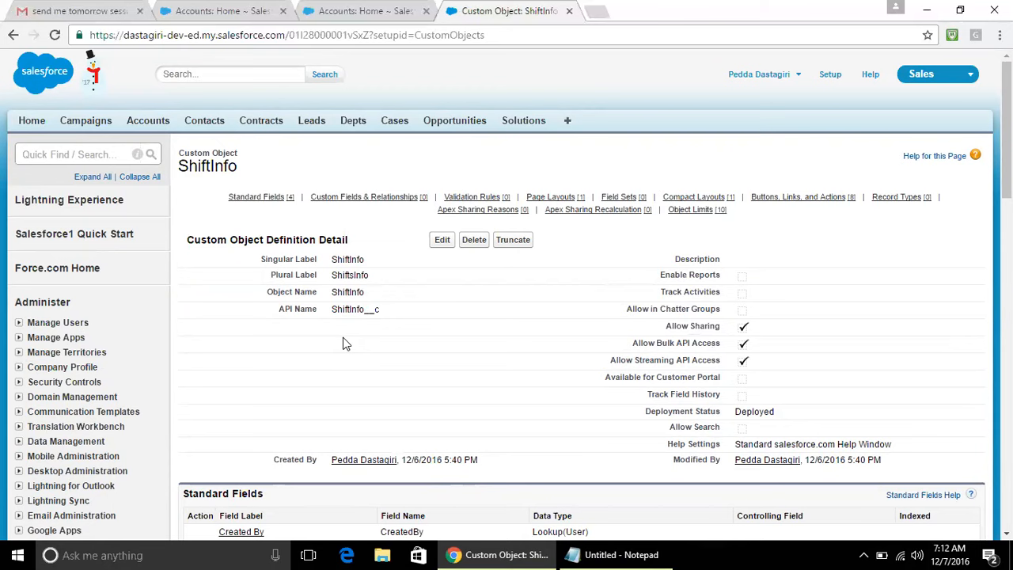
Step: Switch to Notepad and add a "custom object" heading with a "name" line below the standard objects list
left_click(611, 554)
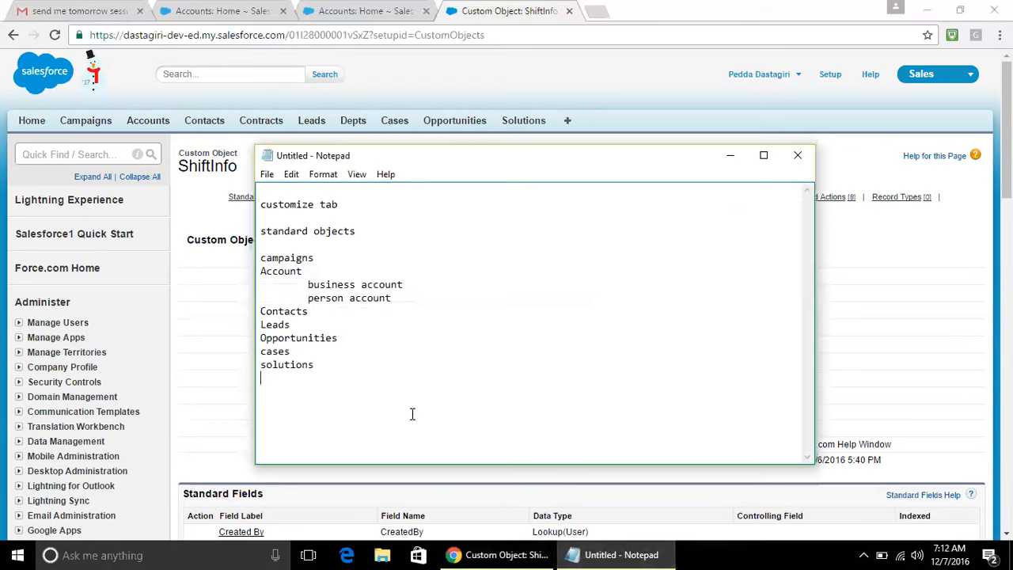
key("Return")
key("Return")
type("cyd")
key("BackSpace")
key("BackSpace")
type("ustome")
key("BackSpace")
type("object")
key("Return")
type("name")
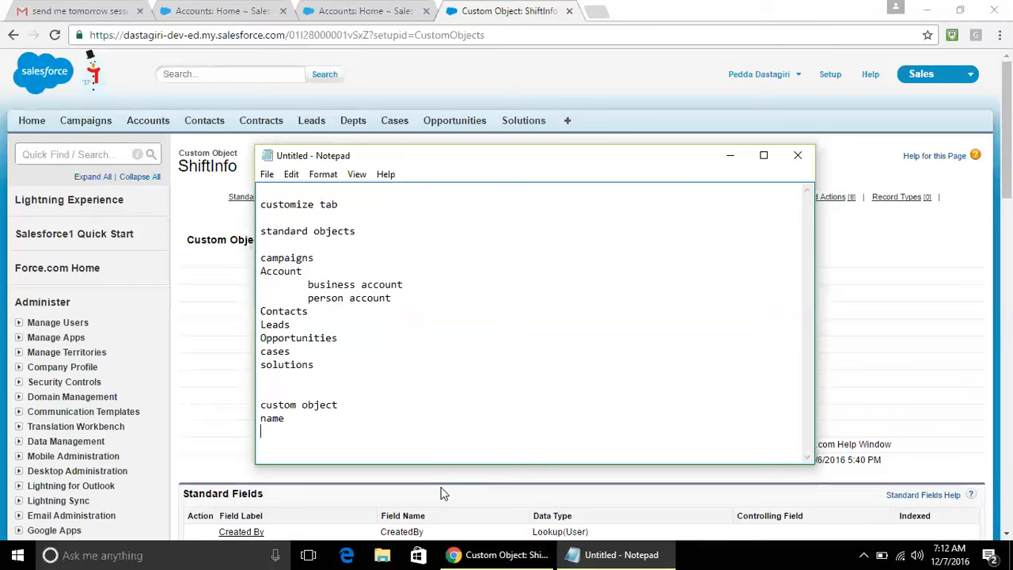
Step: Insert a "ShiftInfo" line between the "custom object" heading and the "name" line
key("Return")
left_click(353, 399)
key("Return")
type("Sh")
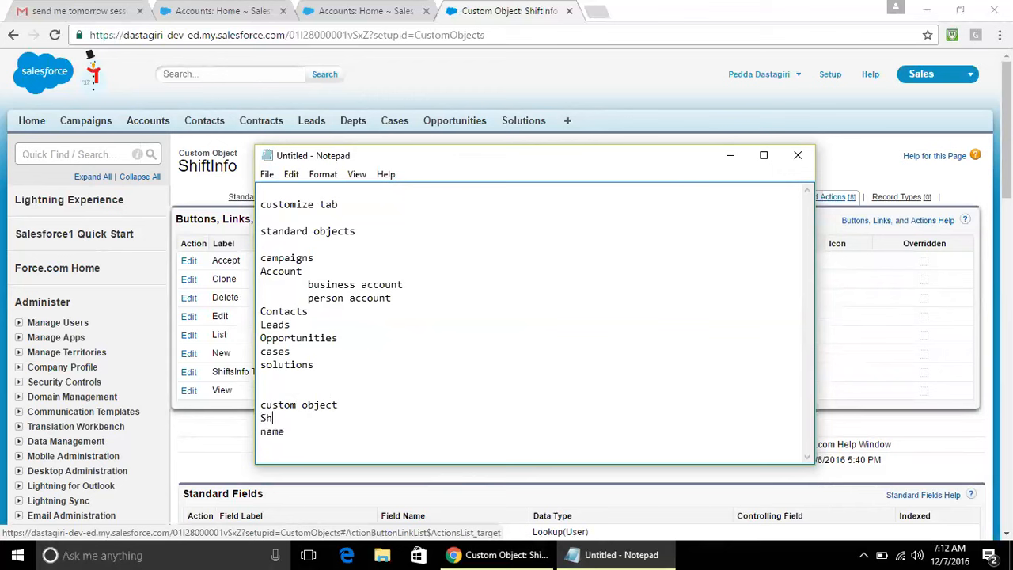
type("iftInfo")
key("Down")
key("Return")
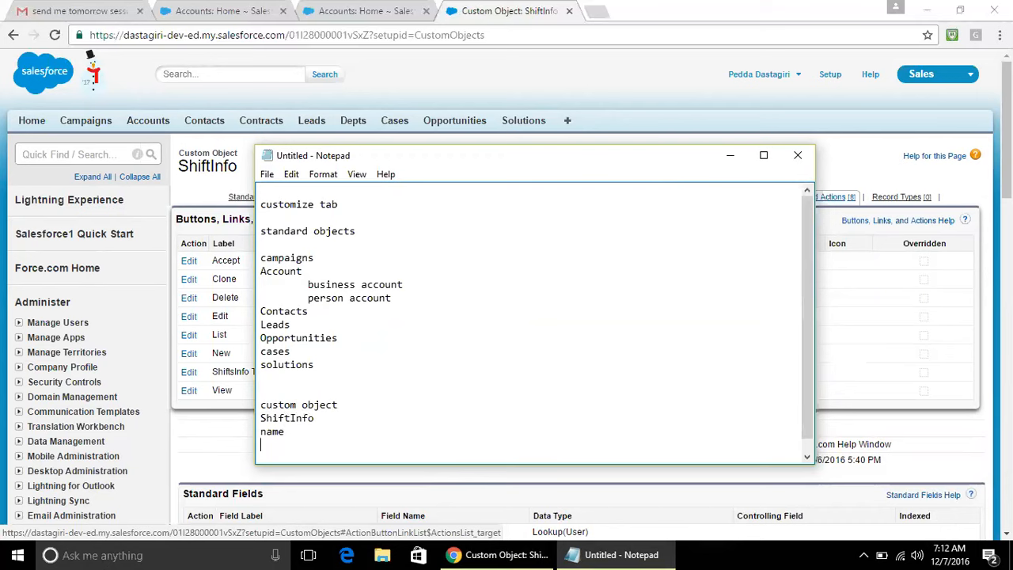
Step: Add "start time" and "end time" lines below "name" in the notes
type("start time")
key("Return")
type("end time")
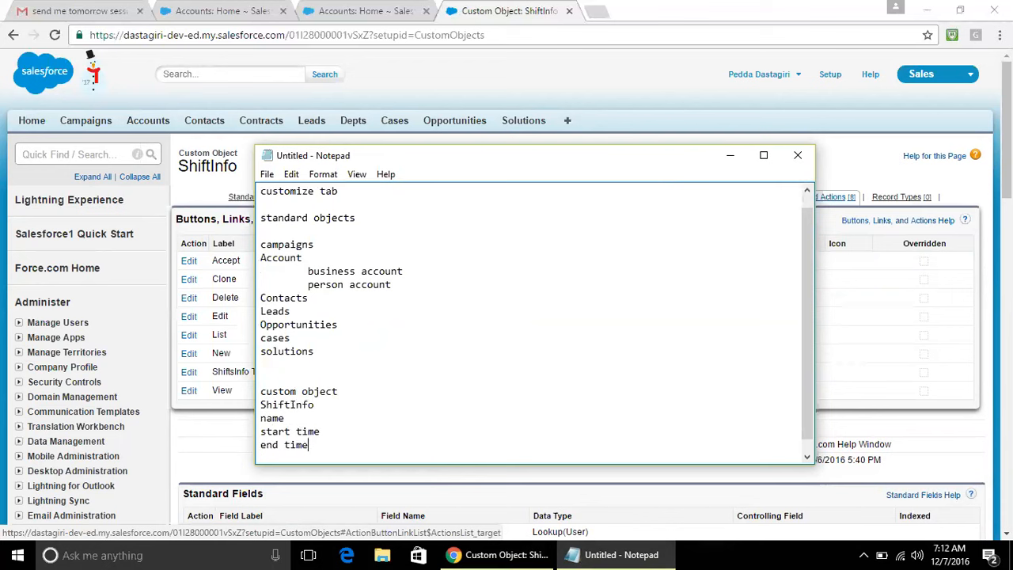
key("Return")
Step: Add sample values to the ShiftInfo notes: "1st" for name, "7 AM" for start time and "3 PM" for end time
key("Up")
key("Up")
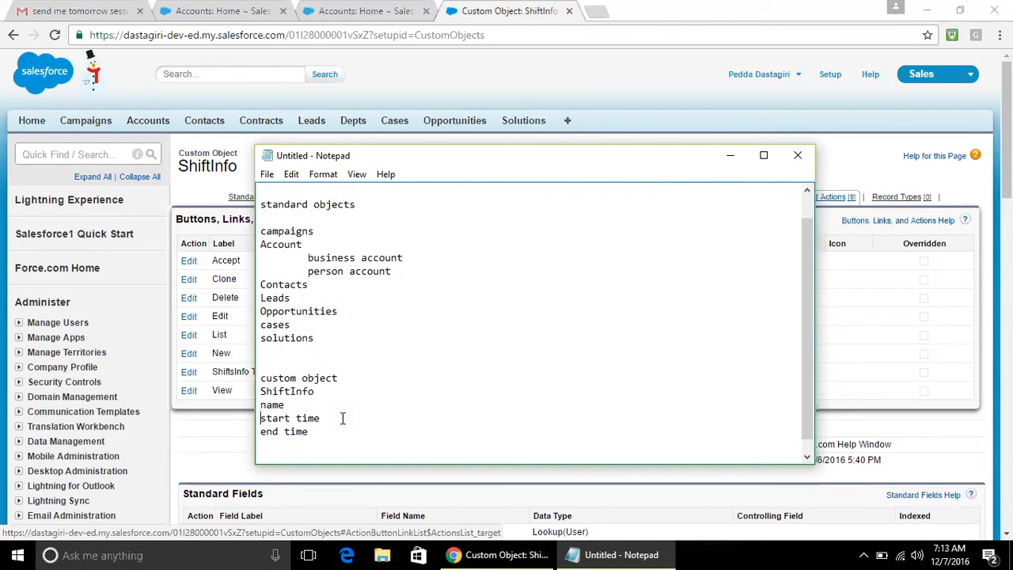
key("End")
key("Up")
key("Down")
key("Up")
key("Up")
type("1st")
left_click(344, 420)
type("7 AM")
key("Down")
type("3 AM")
key("BackSpace")
key("BackSpace")
type("PM")
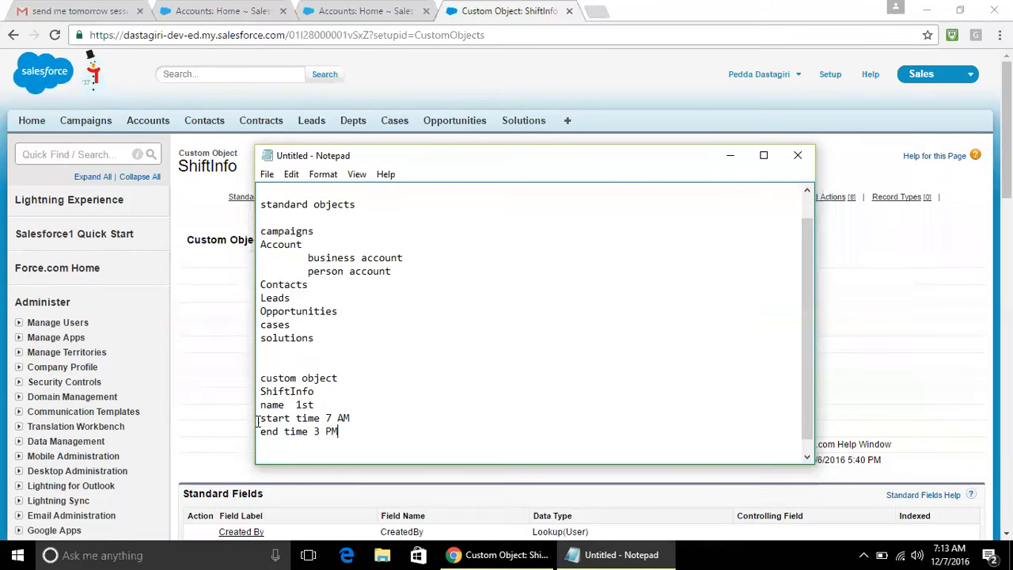
Step: Switch back to the ShiftInfo object in Salesforce and start a new custom field of the Text data type
left_click(283, 404)
left_click(305, 432)
left_click(251, 348)
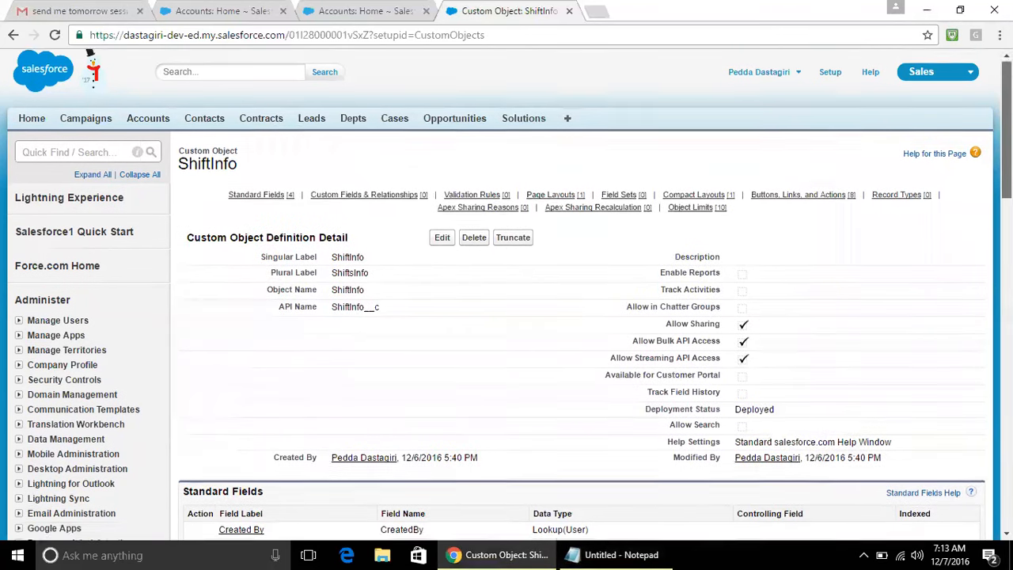
scroll(507, 293, "down", 3)
scroll(542, 263, "down", 3)
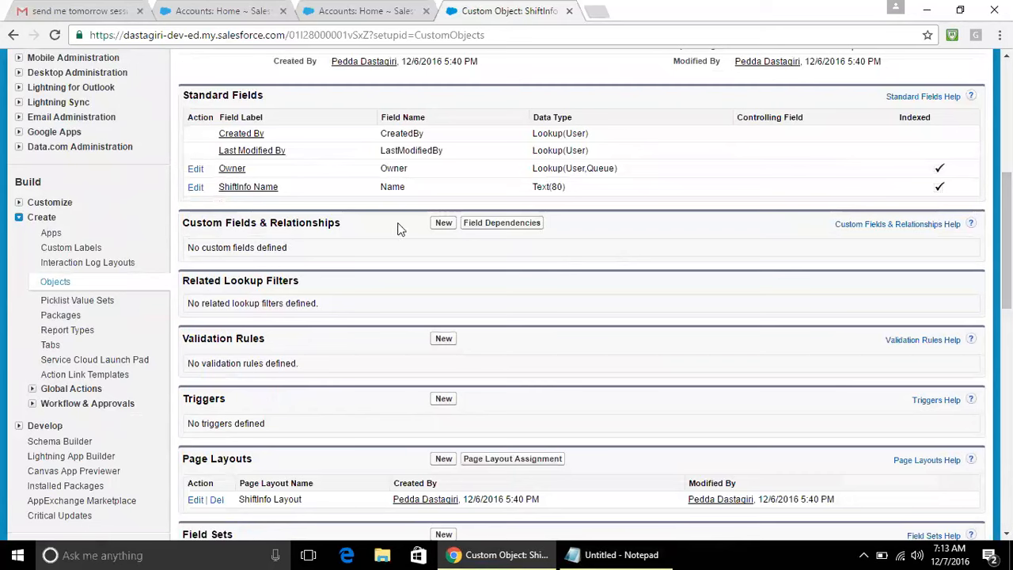
left_click(440, 224)
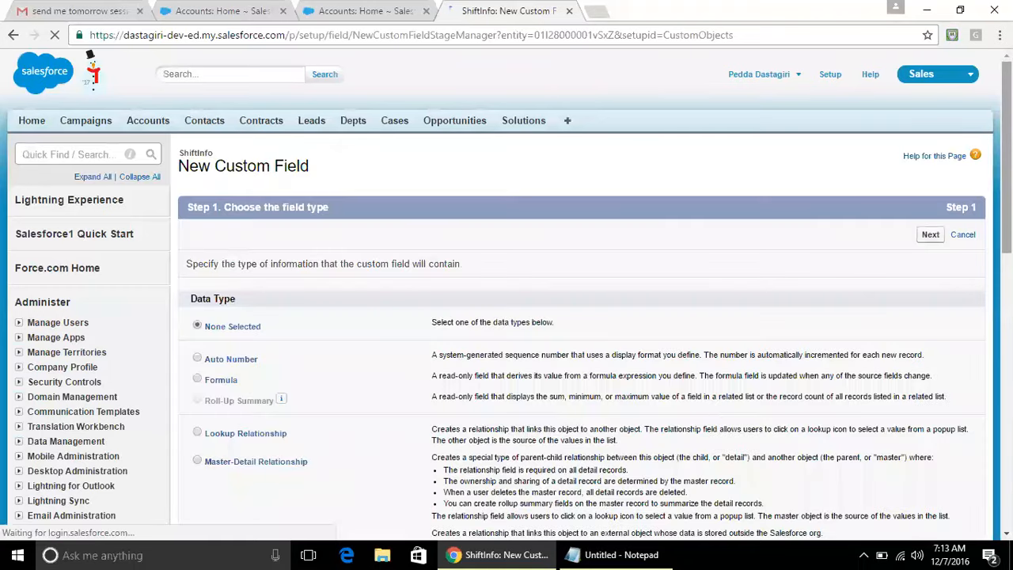
scroll(243, 292, "down", 7)
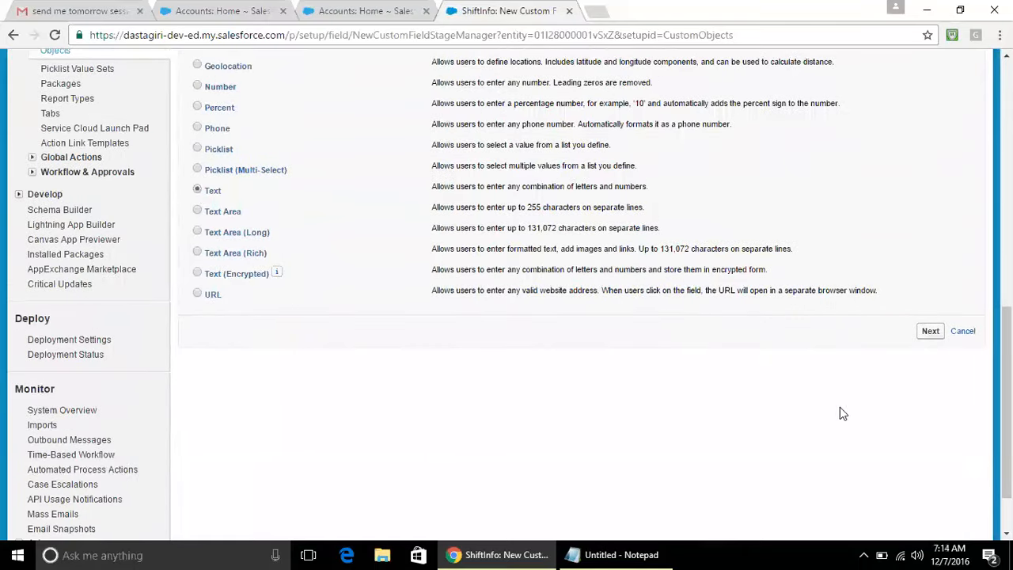
left_click(928, 333)
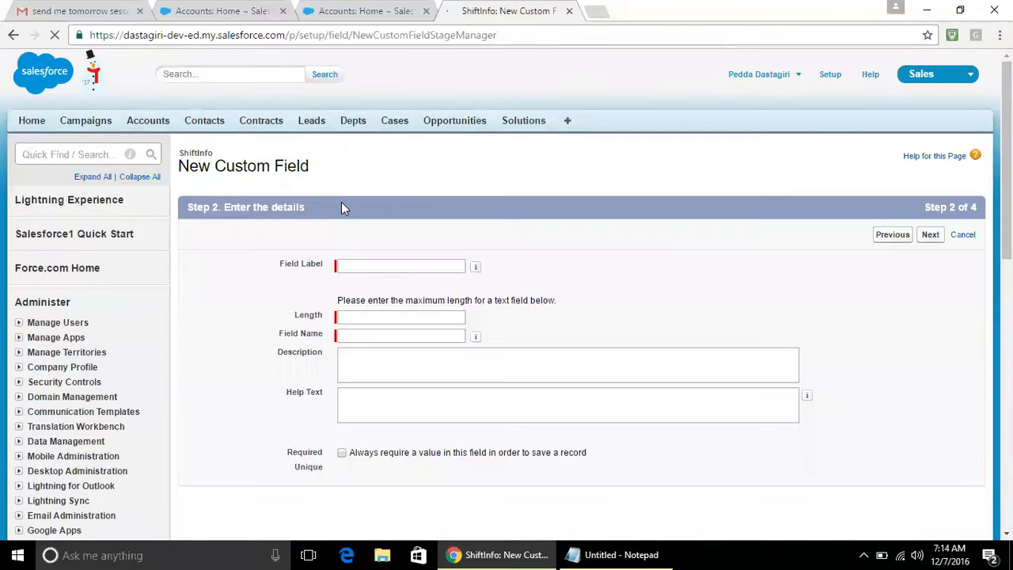
Step: Define the text field with the label "Start Time", field name Start_Time and a length of 10
left_click(369, 267)
type("Statt Time")
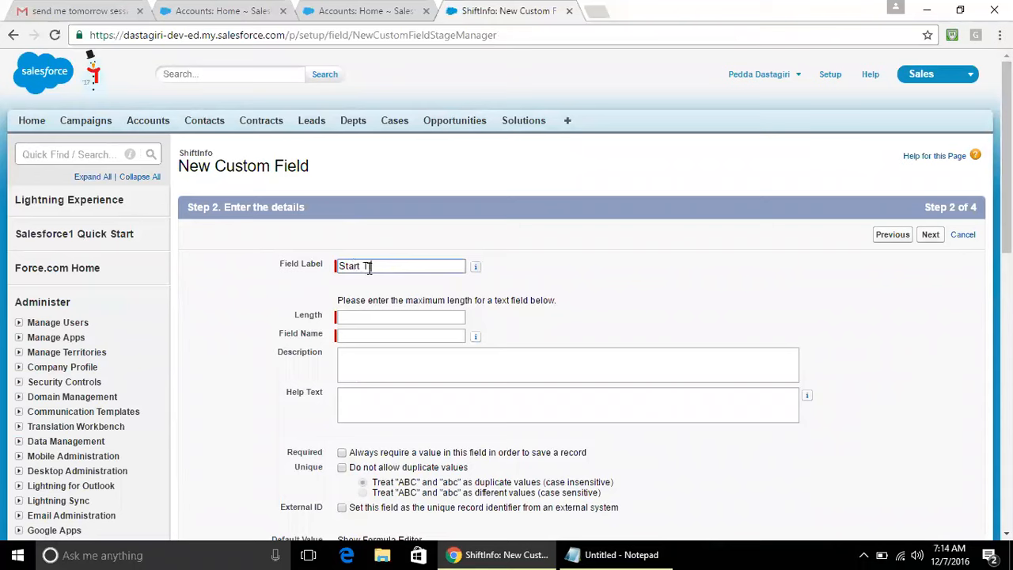
key("Tab")
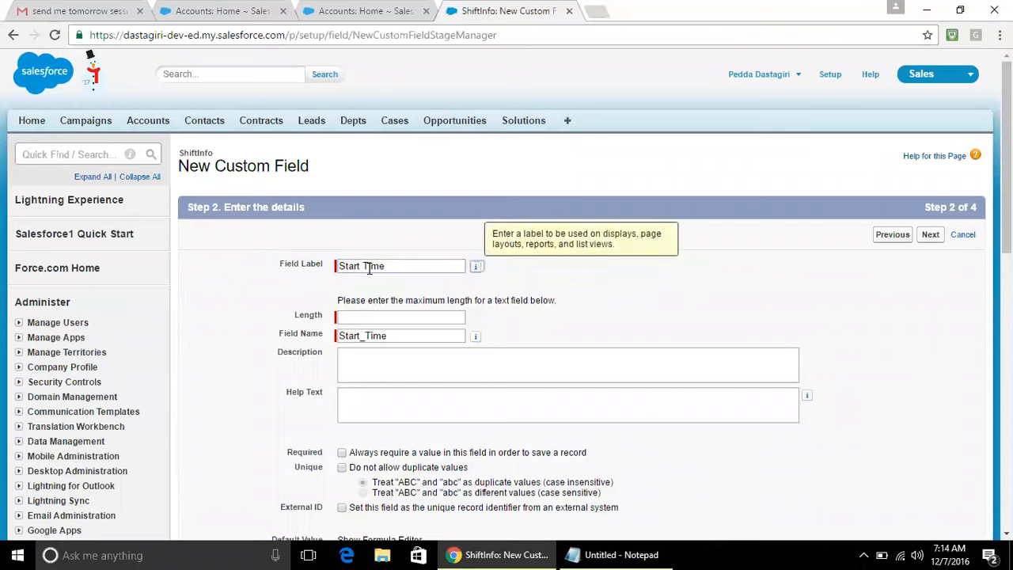
left_click(369, 316)
type("10")
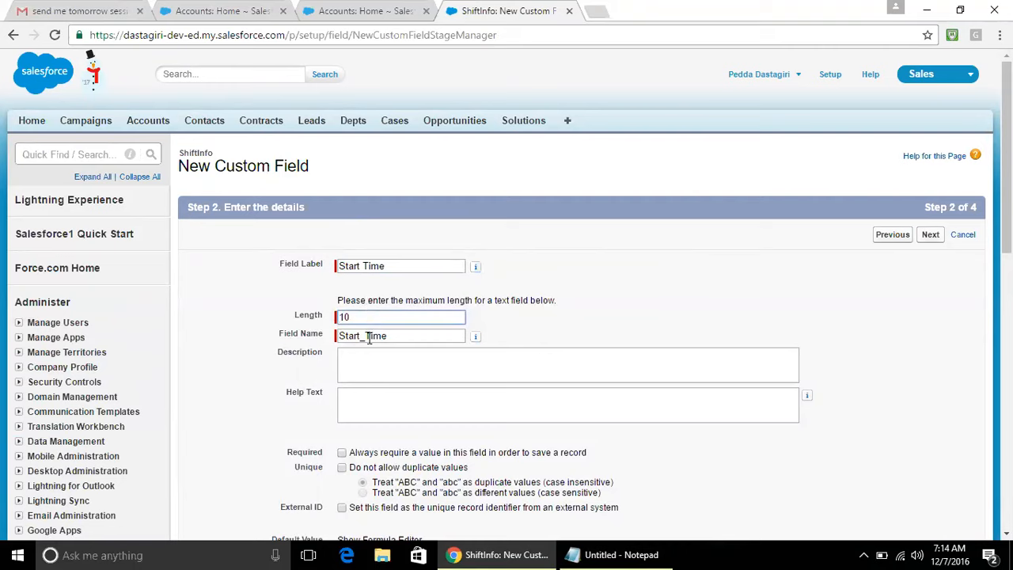
left_click(369, 366)
left_click(930, 235)
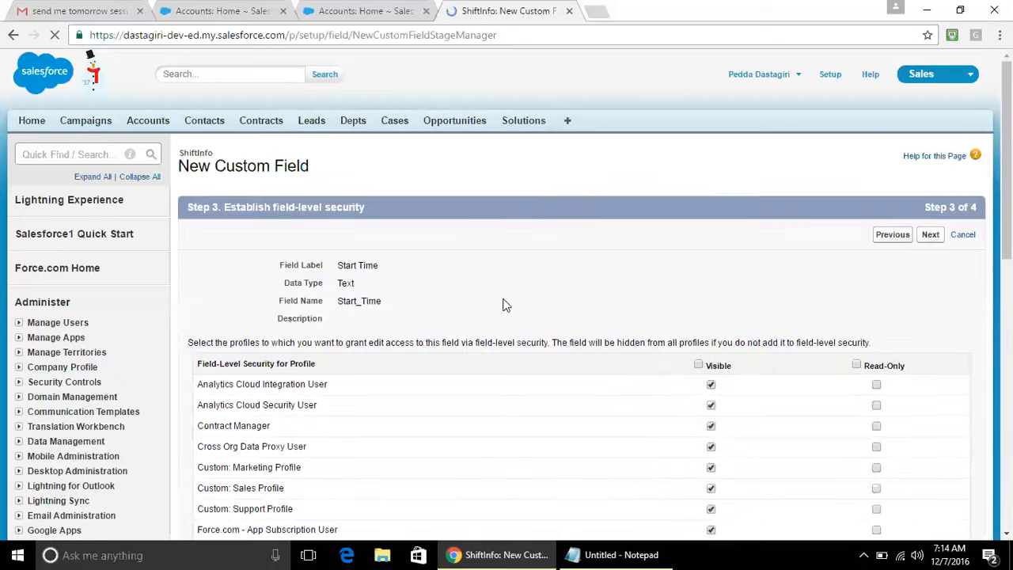
Step: Make the Start Time field visible to all profiles, save it on the ShiftInfo Layout and start another custom field
left_click(699, 366)
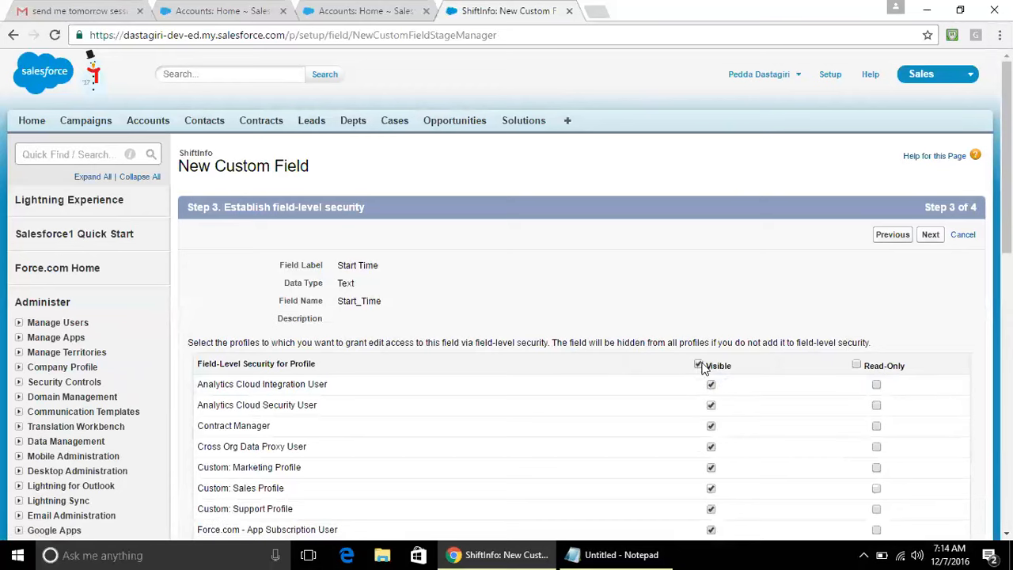
left_click(930, 235)
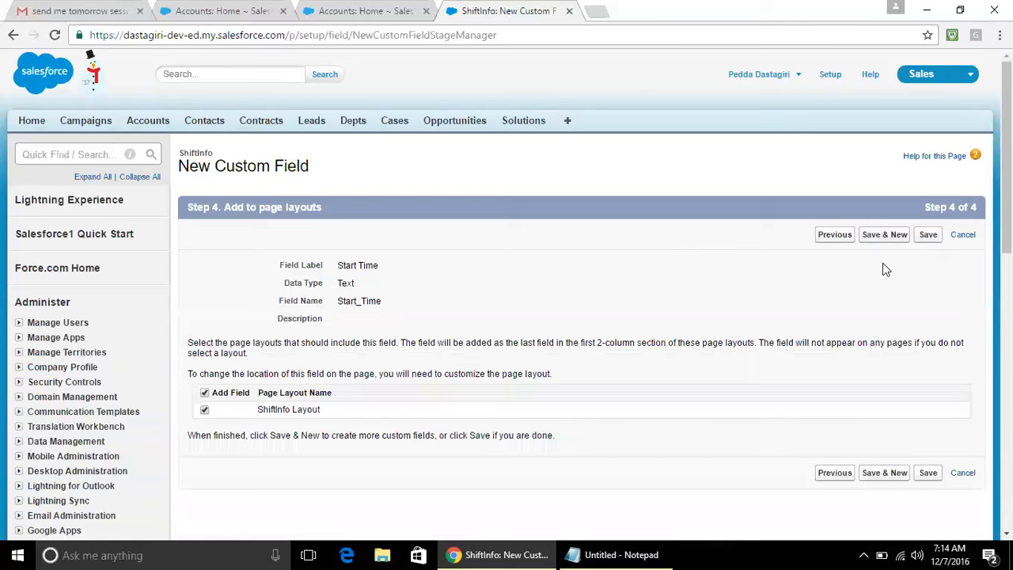
left_click(884, 236)
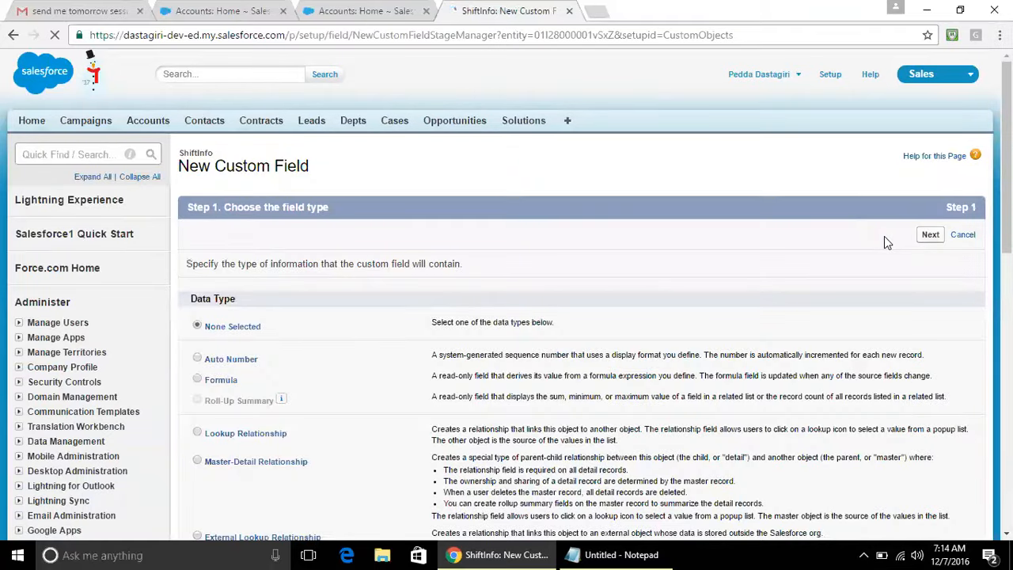
Step: Choose Text as the data type for the new ShiftInfo custom field and continue to its details
scroll(67, 326, "down", 8)
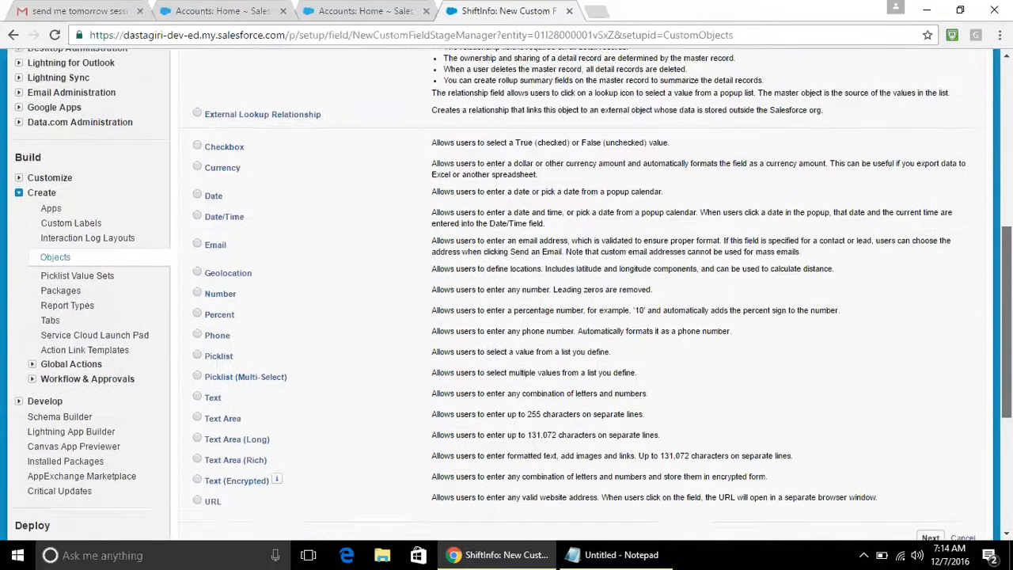
left_click(196, 236)
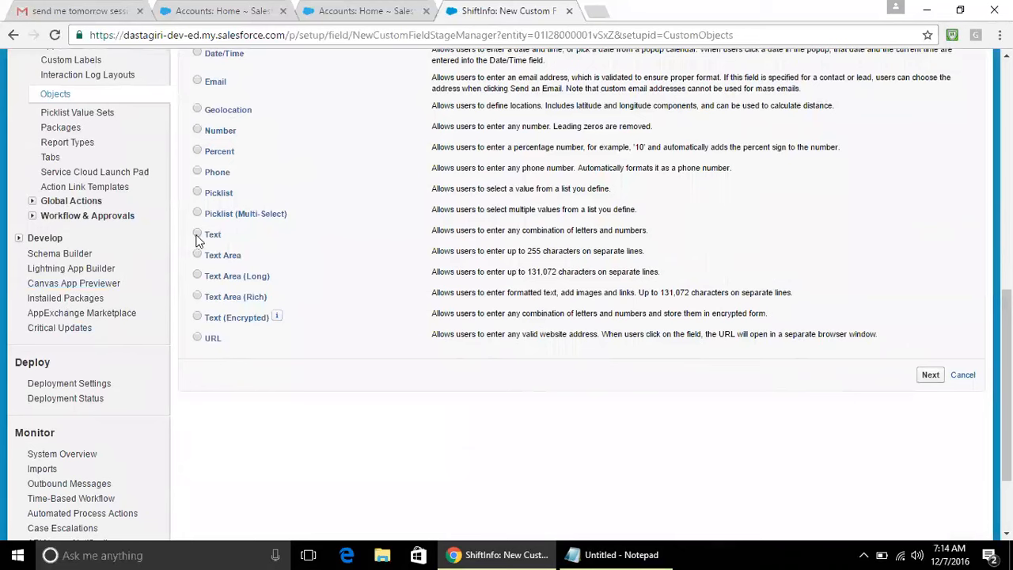
left_click(931, 375)
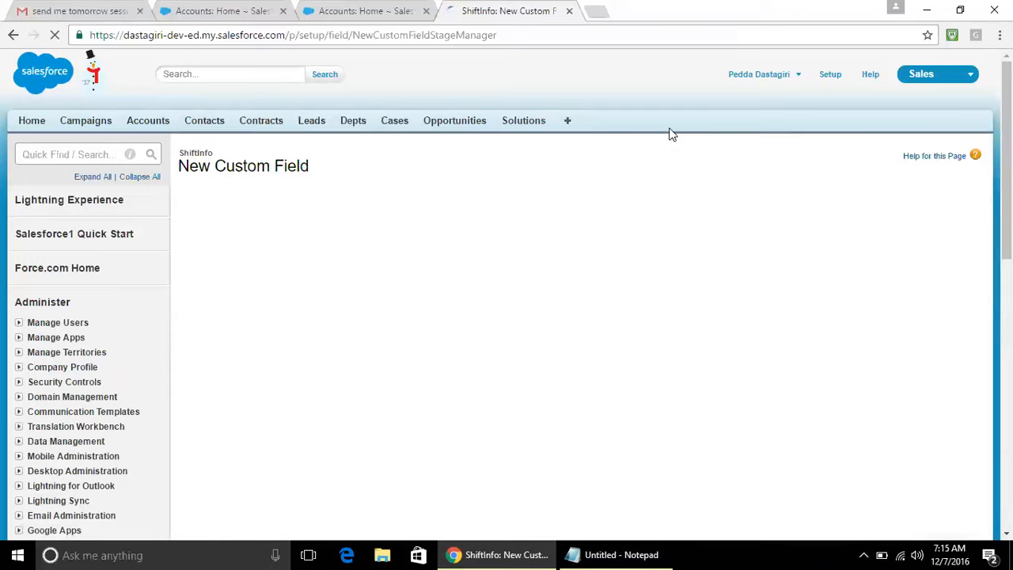
Step: Define the text field with the label "End Time", field name End_Time and a length of 10
left_click(446, 265)
left_click(446, 264)
type("E")
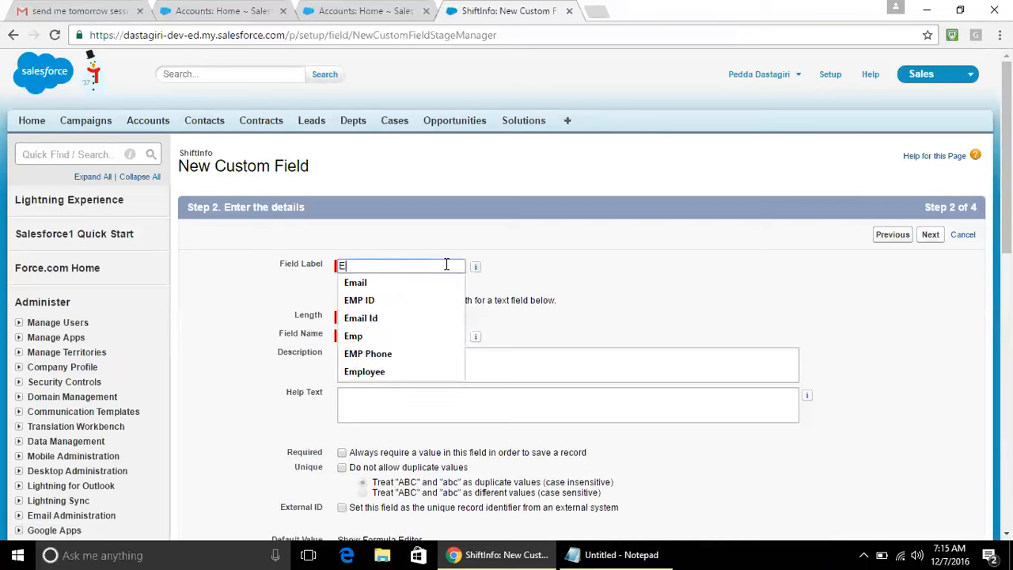
type("nd Time")
key("Tab")
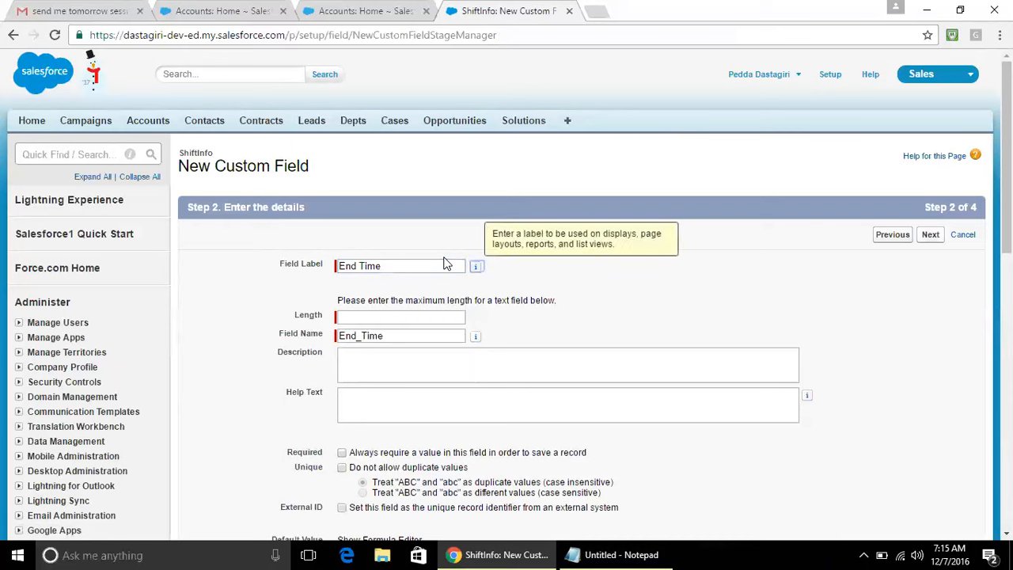
left_click(416, 315)
type("10")
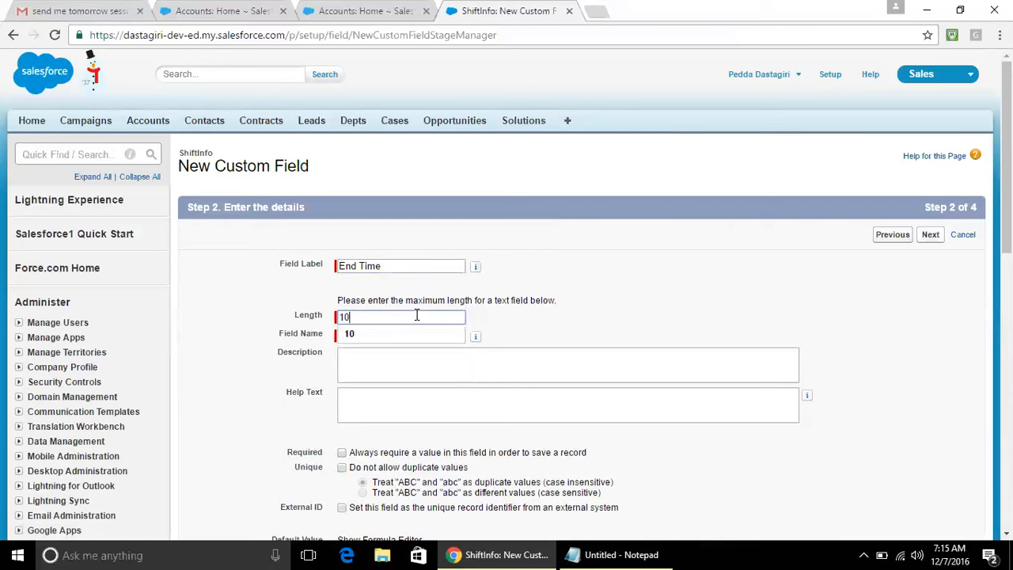
left_click(932, 236)
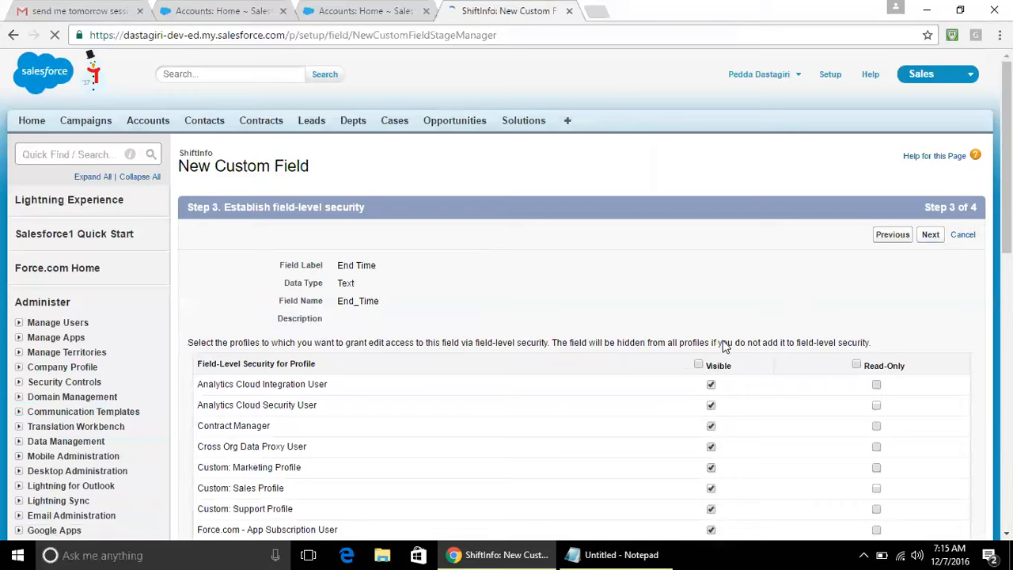
Step: Make the End Time field visible to all profiles and save it on the ShiftInfo Layout
left_click(698, 366)
left_click(932, 235)
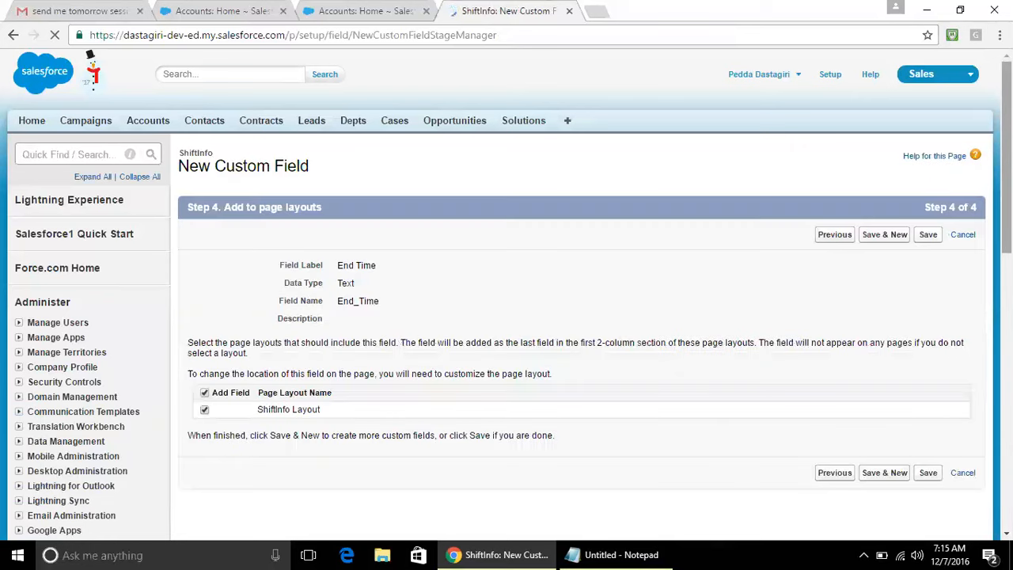
left_click(929, 235)
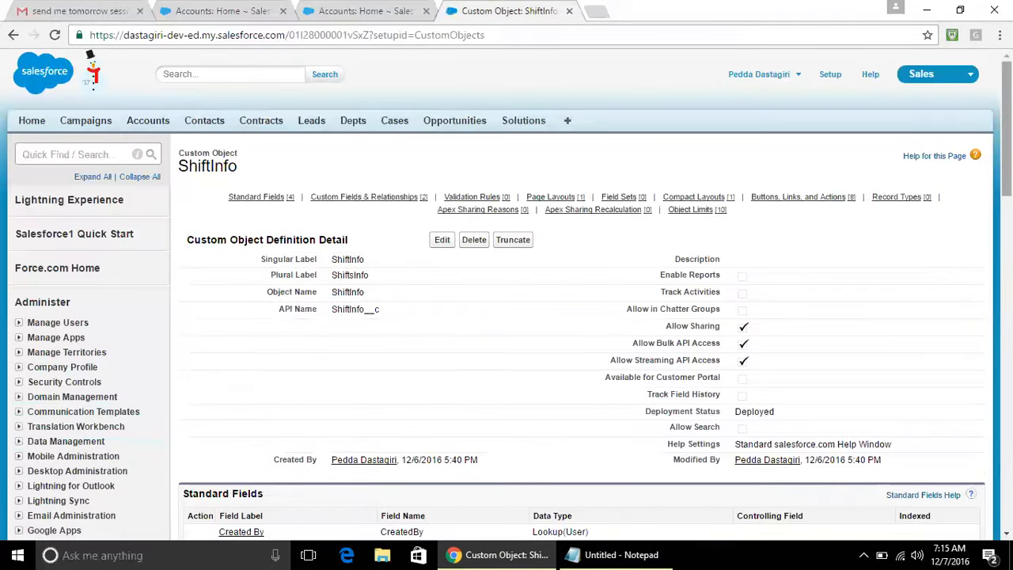
Step: Review the ShiftInfo object's definition details, standard fields and custom fields
scroll(354, 205, "down", 5)
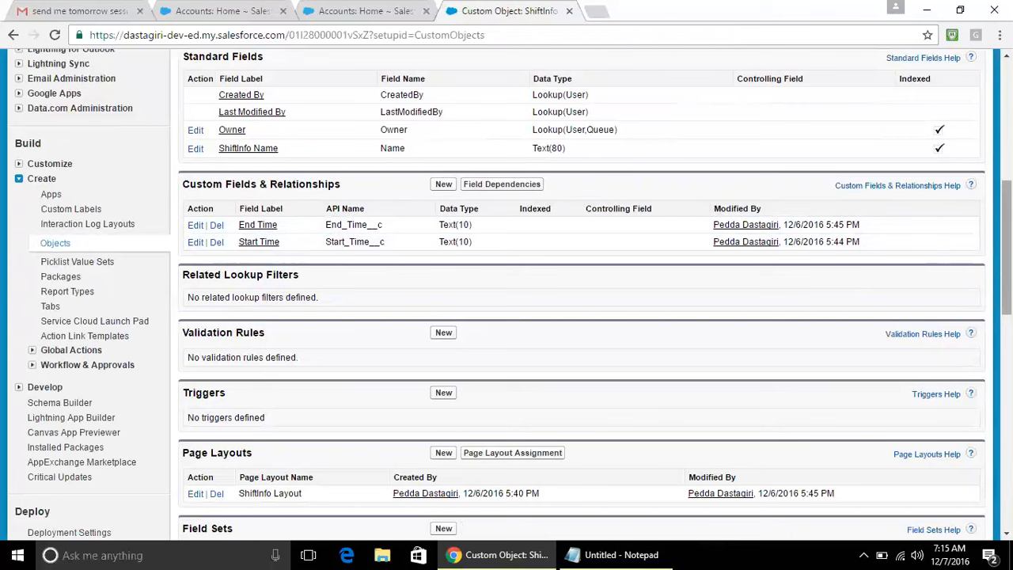
left_click_drag(1007, 247, 985, 98)
scroll(985, 103, "down", 4)
left_click_drag(1007, 187, 1007, 98)
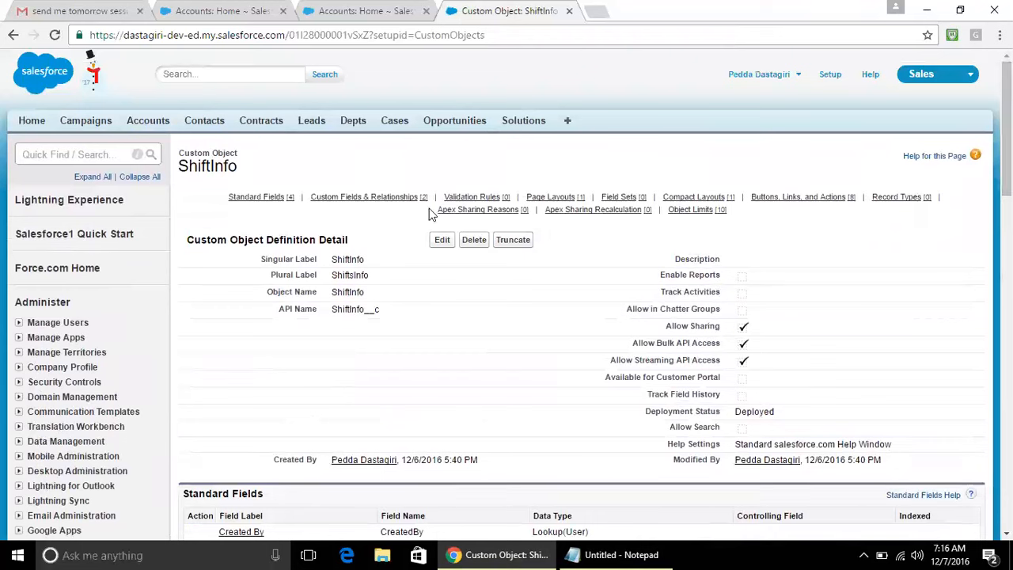
double_click(205, 165)
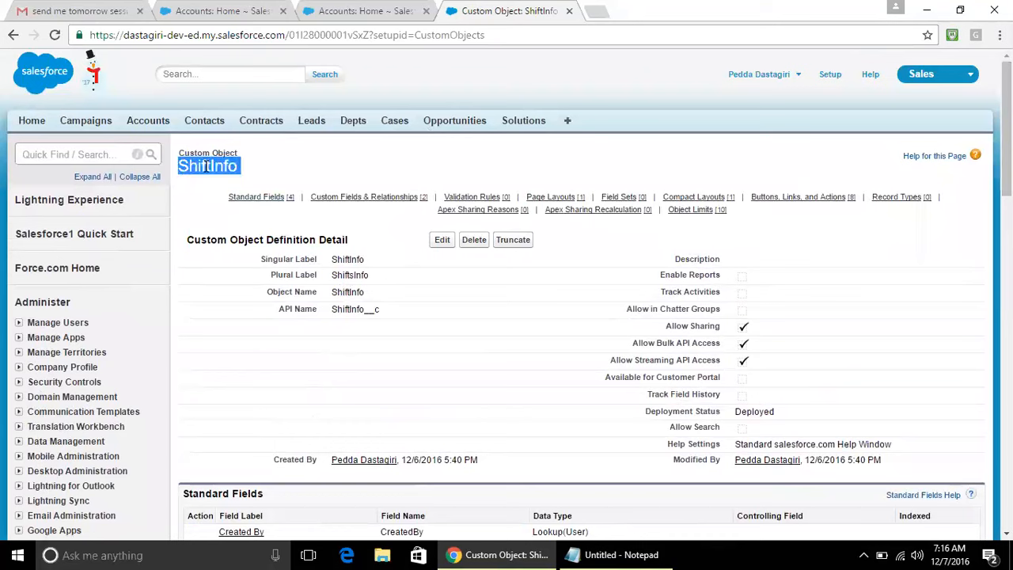
left_click(251, 169)
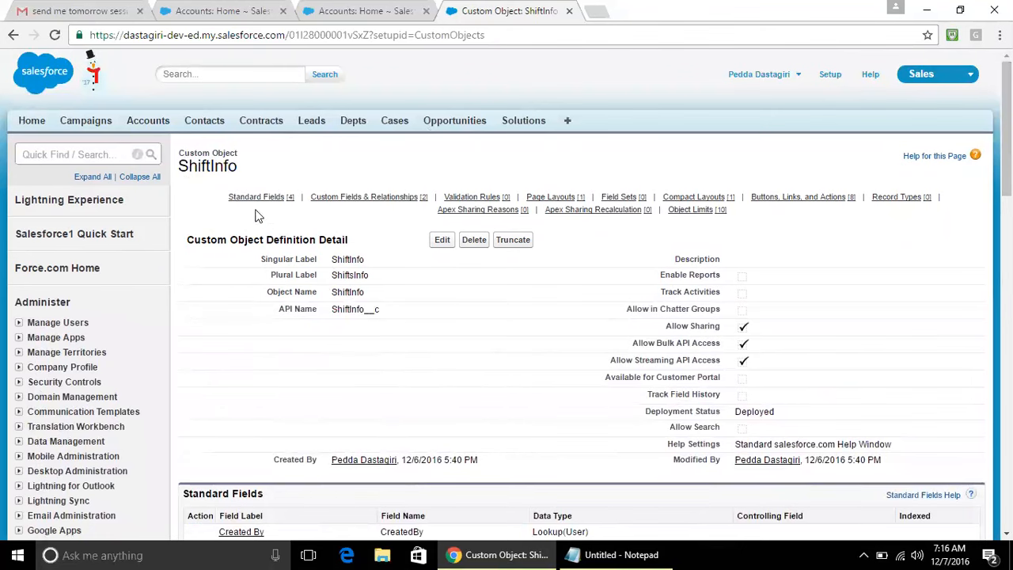
mouse_move(235, 197)
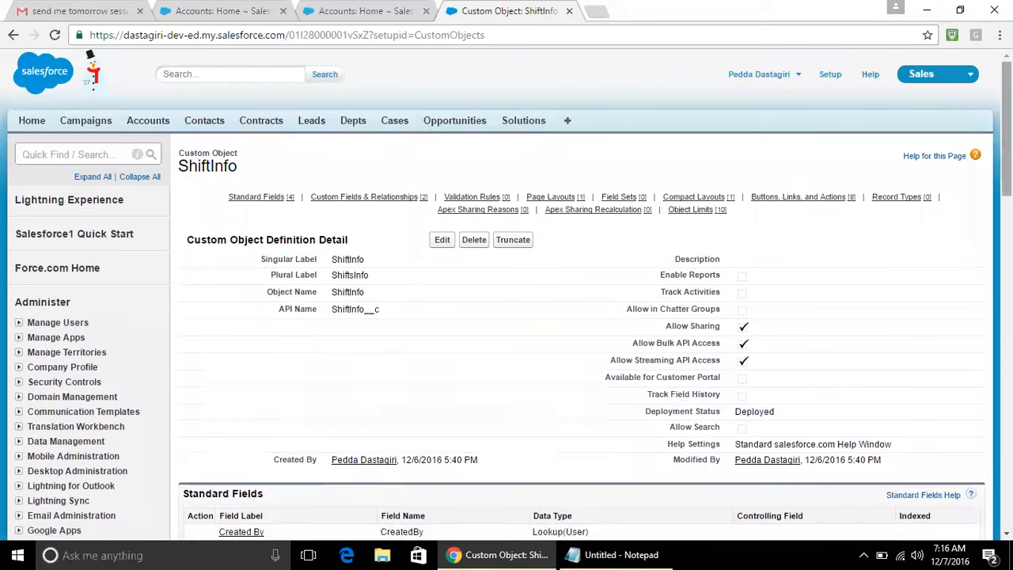
scroll(506, 316, "down", 4)
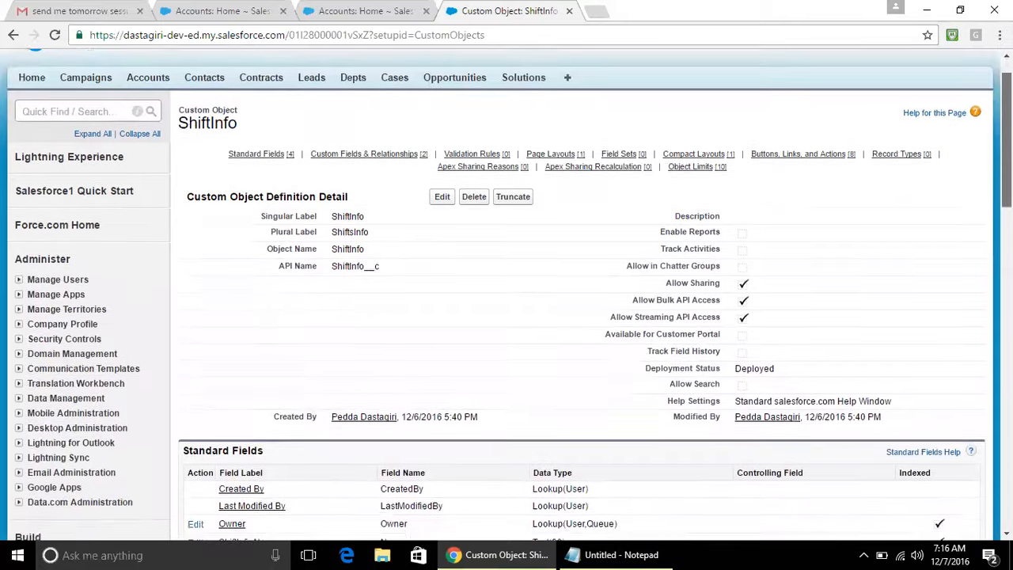
scroll(507, 317, "down", 1)
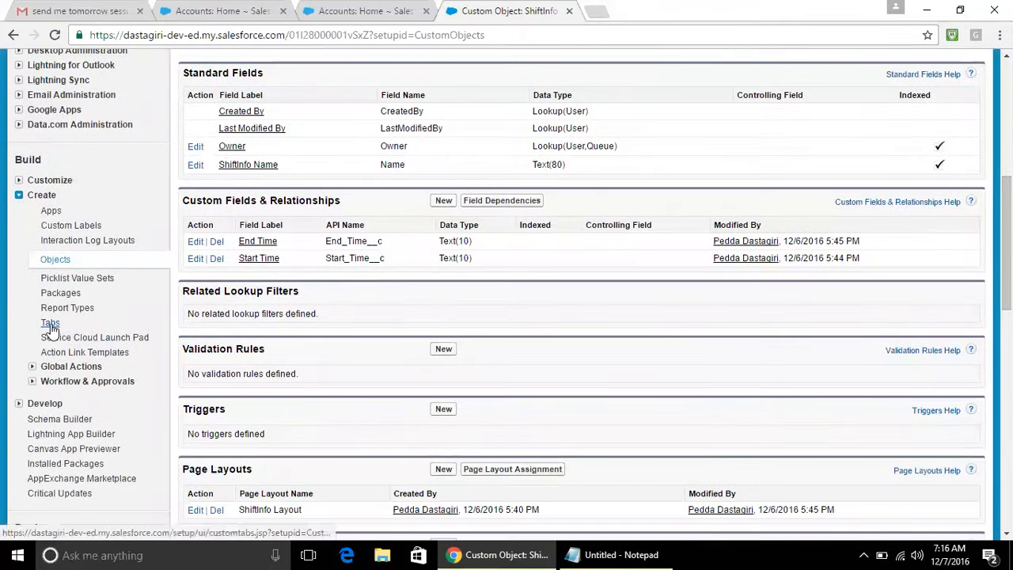
left_click(50, 262)
left_click(49, 325)
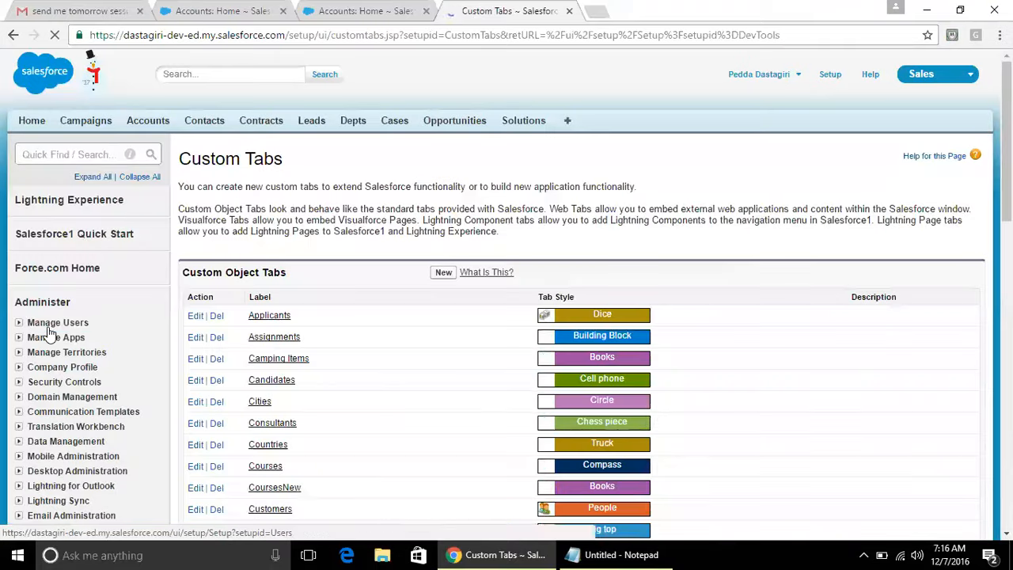
left_click(443, 275)
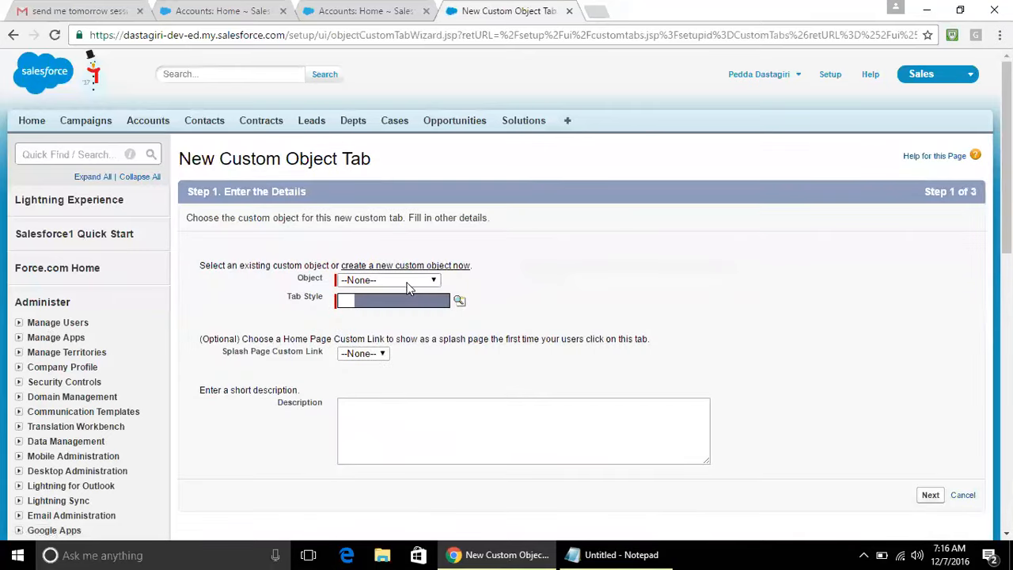
left_click(406, 285)
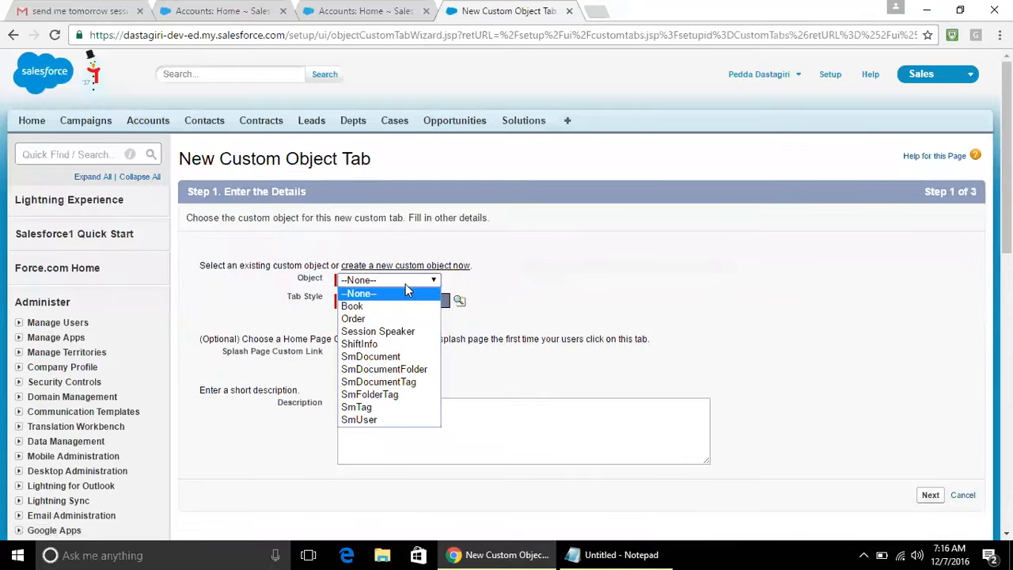
left_click(360, 345)
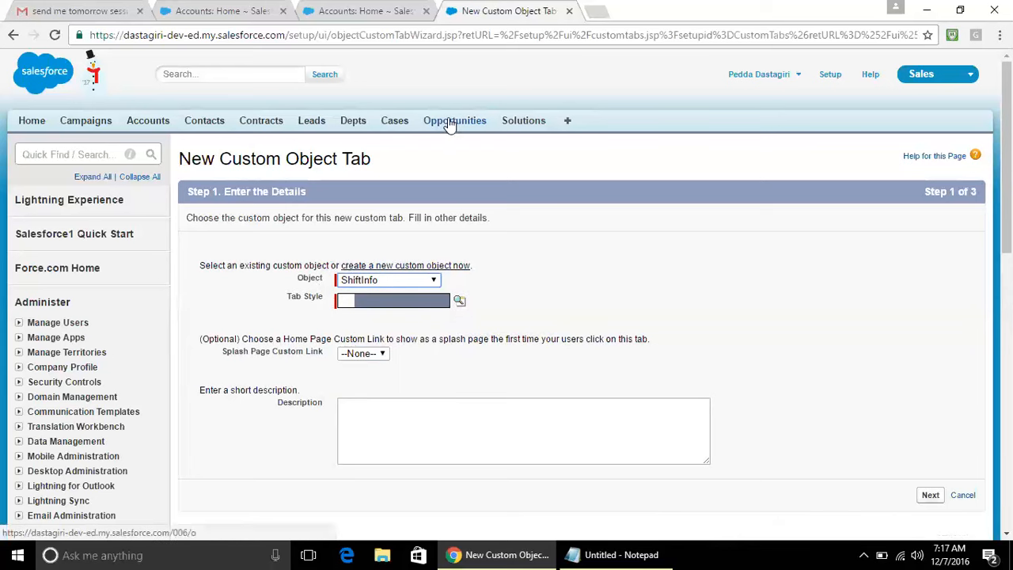
left_click(138, 125)
left_click(197, 116)
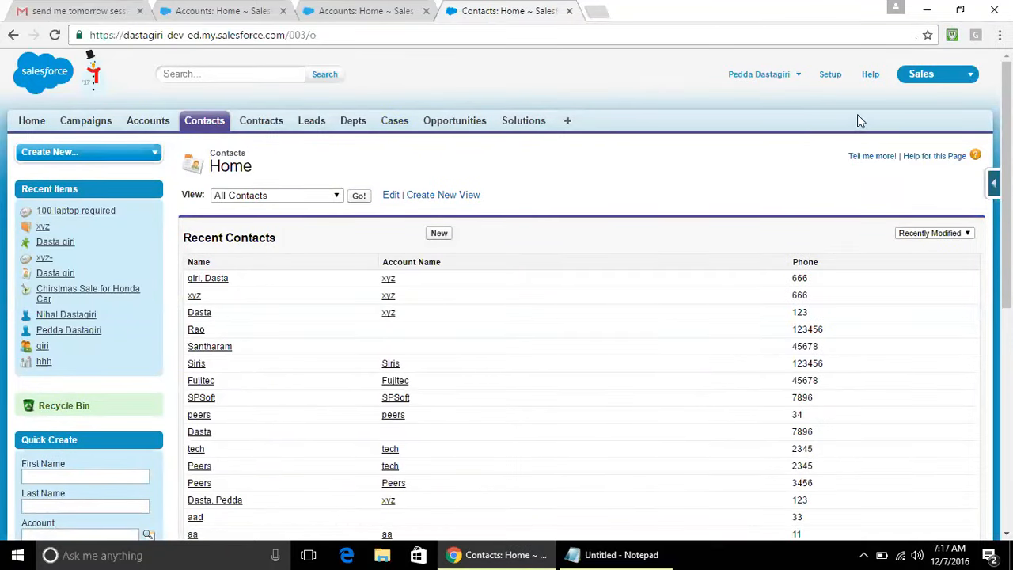
Step: Return to Setup, go to the custom tabs under Create and start a new custom object tab
left_click(829, 74)
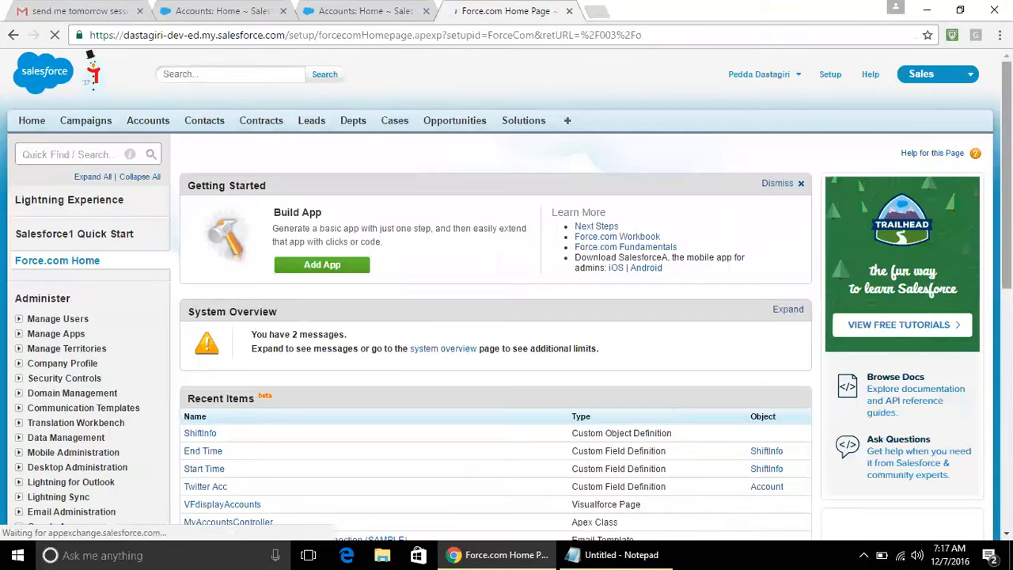
scroll(960, 291, "down", 5)
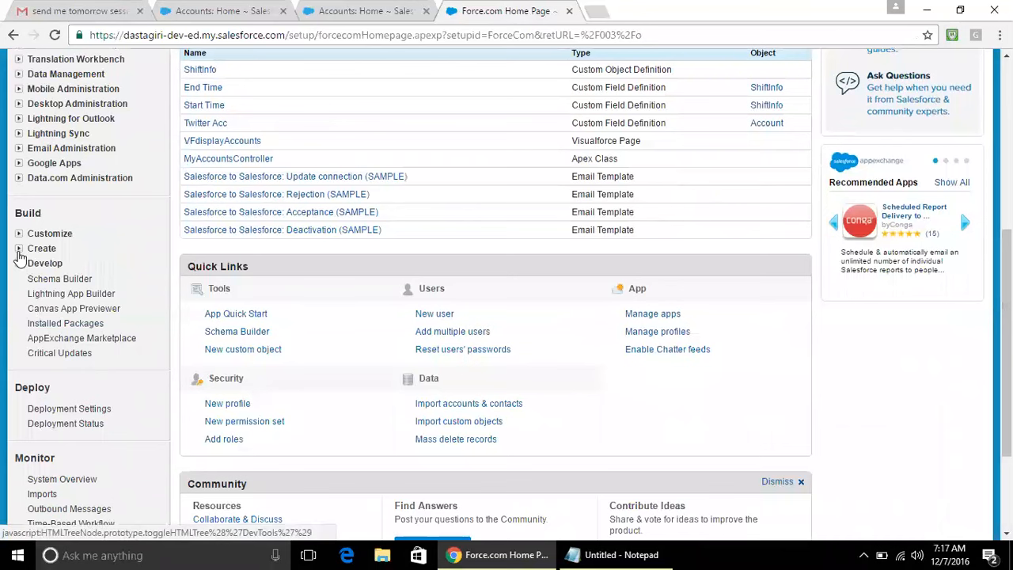
left_click(19, 250)
left_click(50, 369)
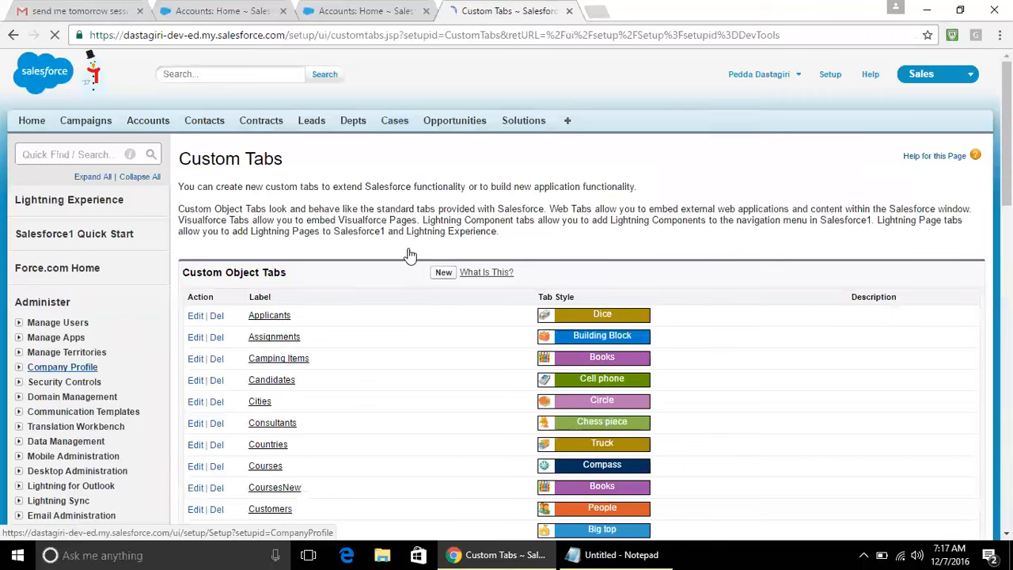
left_click(443, 273)
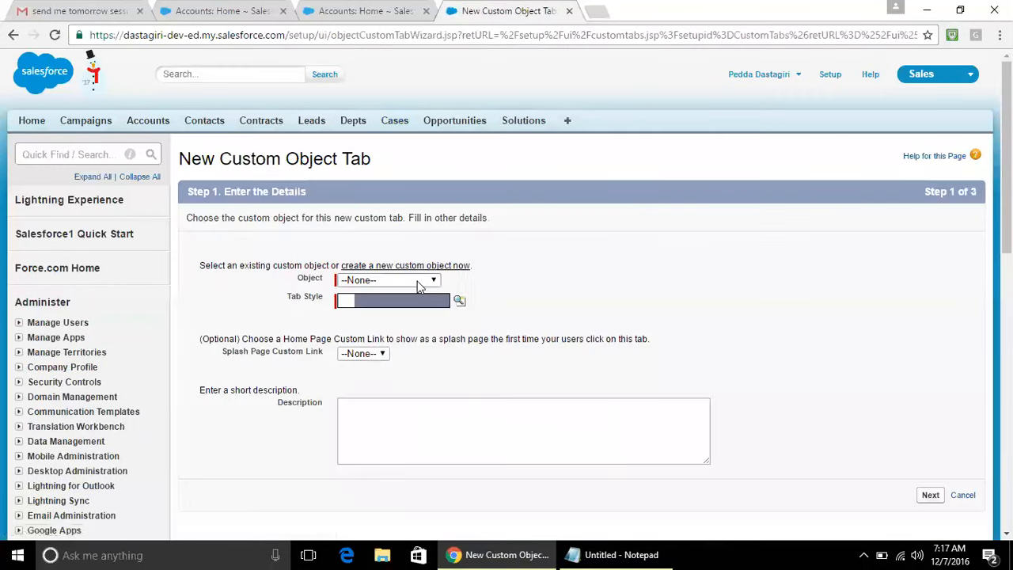
Step: Set the new tab's object to ShiftInfo and its tab style to Building Block, then continue to the profiles
left_click(417, 281)
left_click(373, 343)
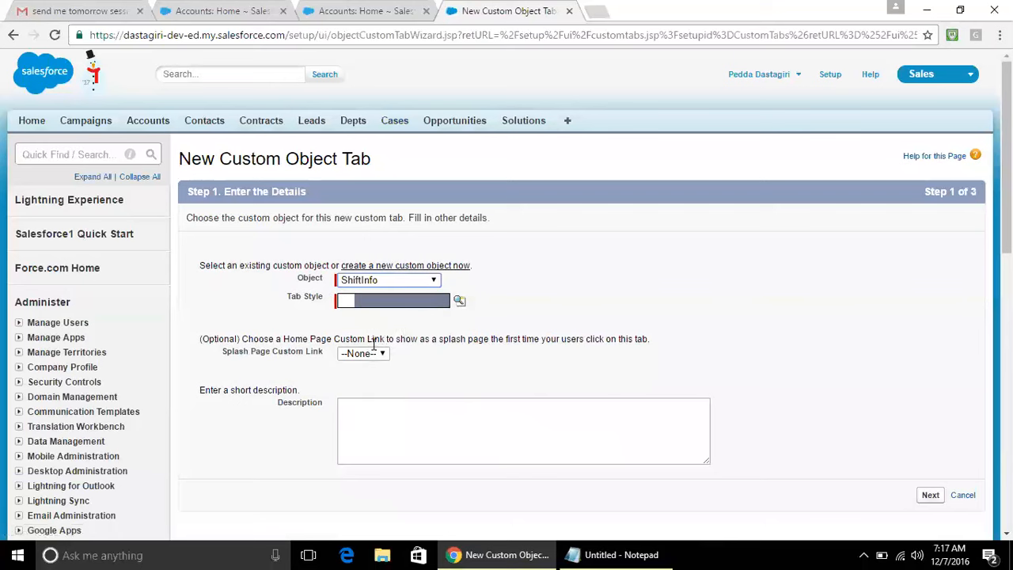
left_click(458, 302)
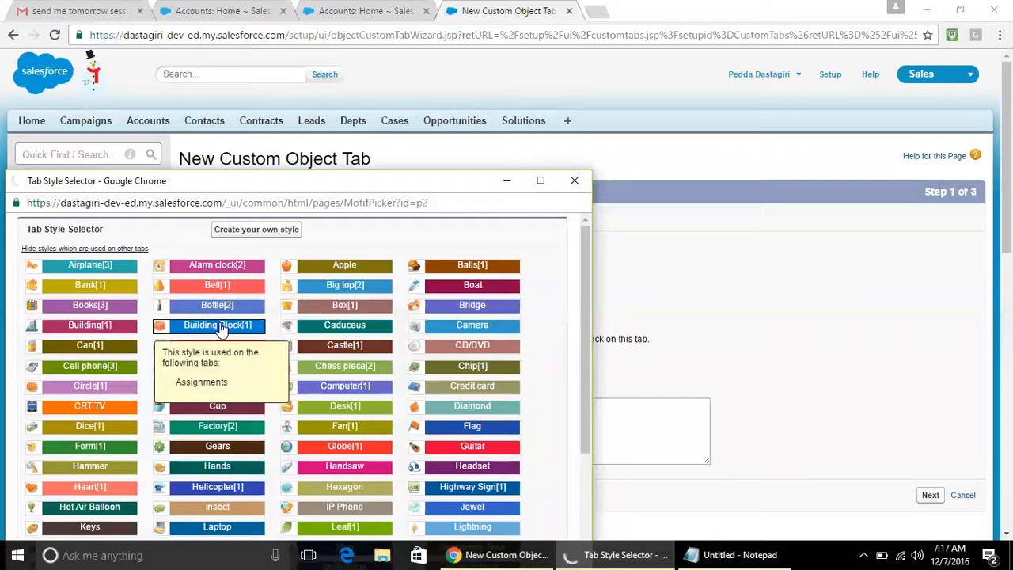
left_click(218, 325)
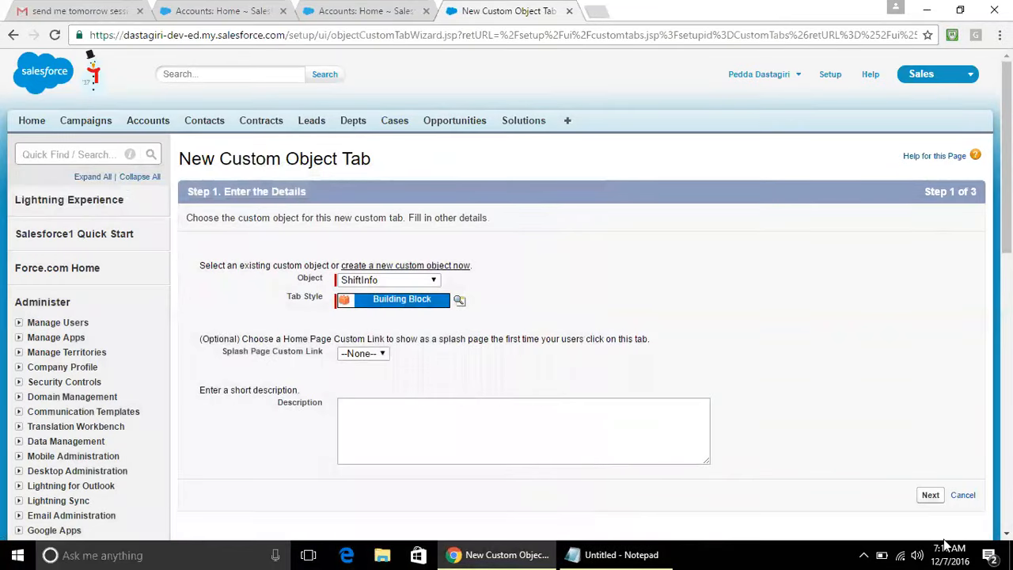
left_click(930, 497)
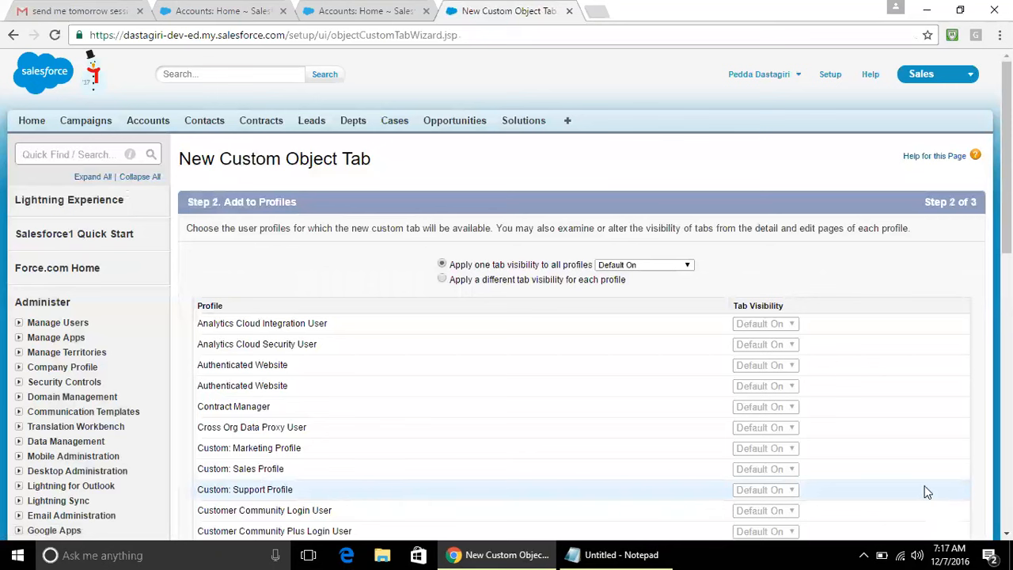
Step: Save the tab as Default On for all profiles and included in all custom apps, and open the ShiftsInfo tab
scroll(506, 293, "down", 5)
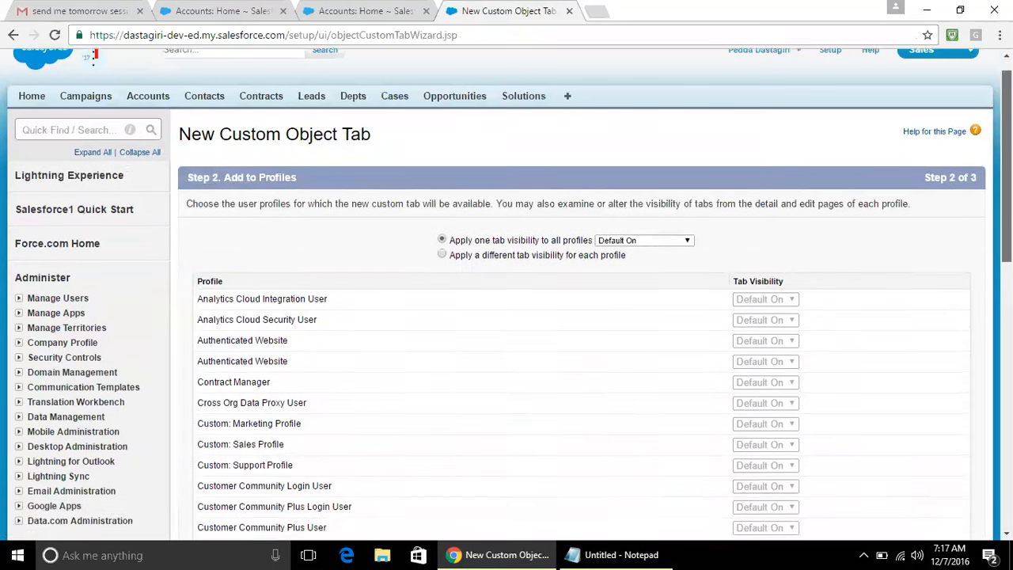
scroll(948, 473, "down", 4)
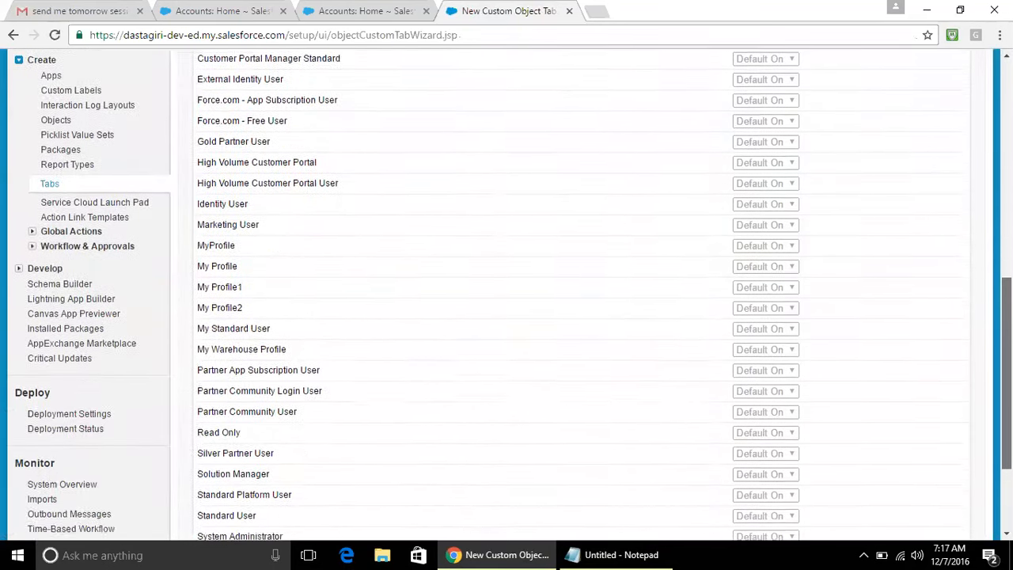
left_click(930, 453)
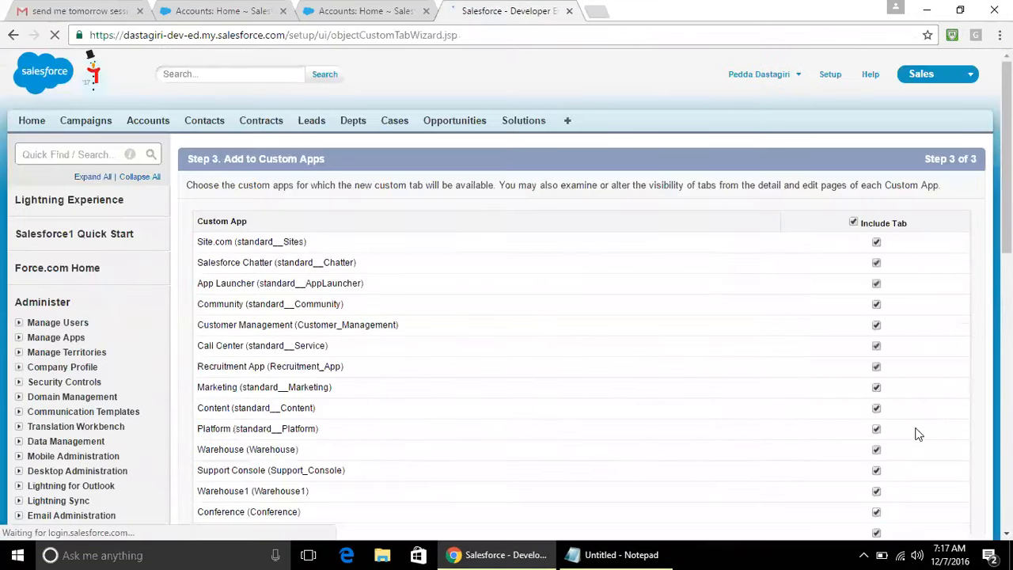
scroll(934, 356, "down", 5)
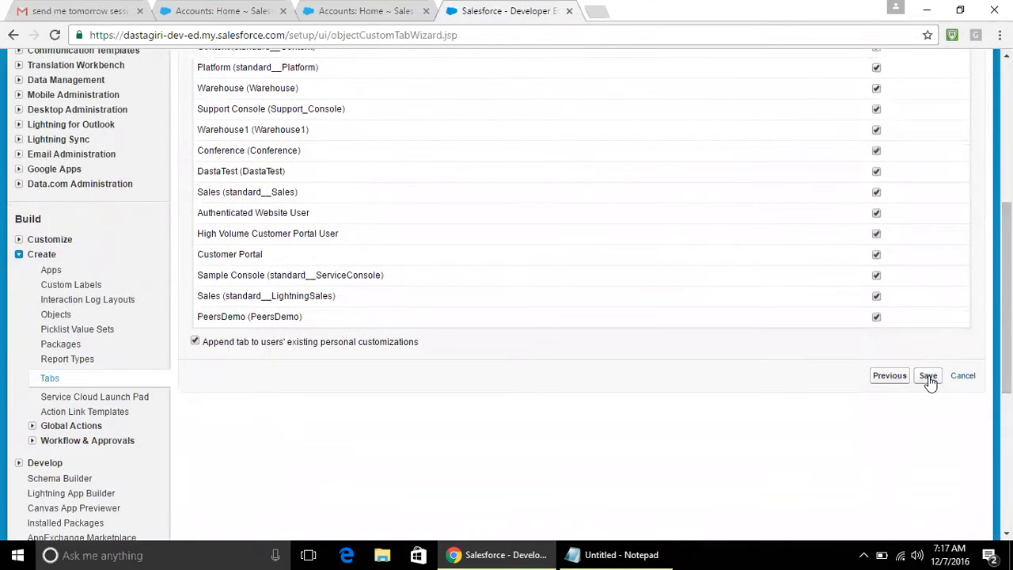
left_click(928, 377)
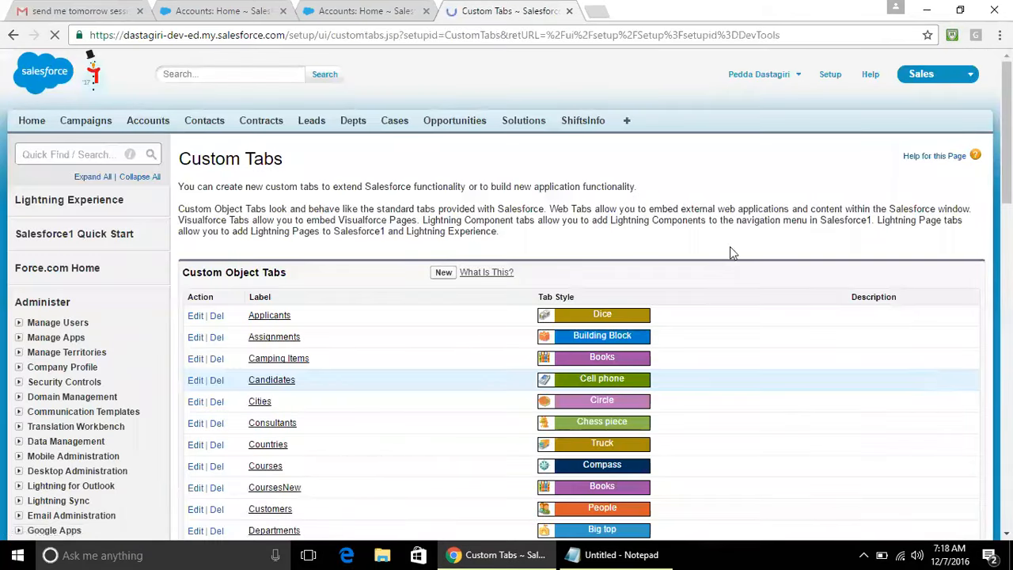
left_click(590, 127)
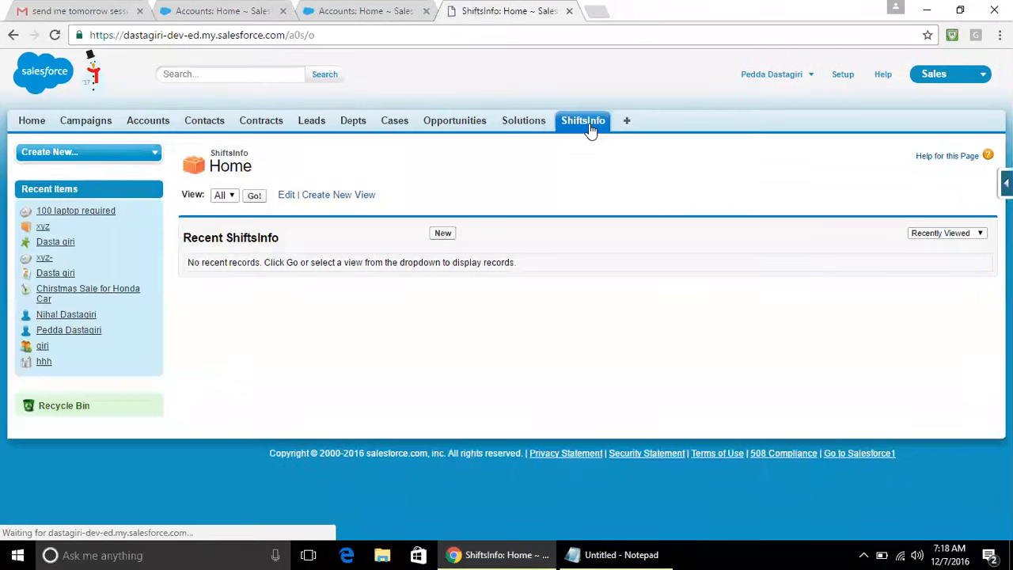
Step: Create and save a new ShiftInfo record named 1st Shift with start time 7AM and end time 3PM
left_click(442, 234)
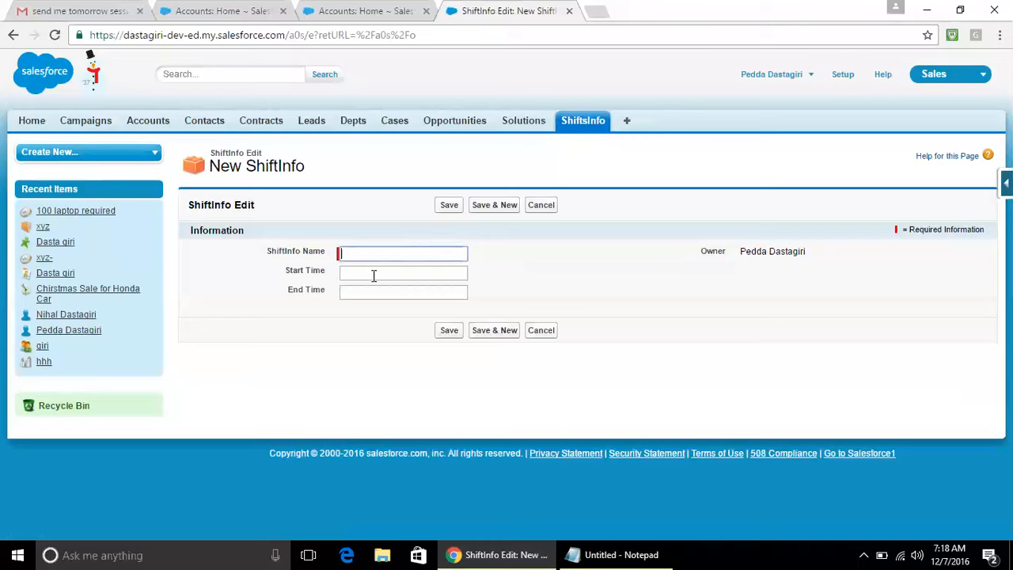
type("1st Shift")
left_click(353, 270)
key("Tab")
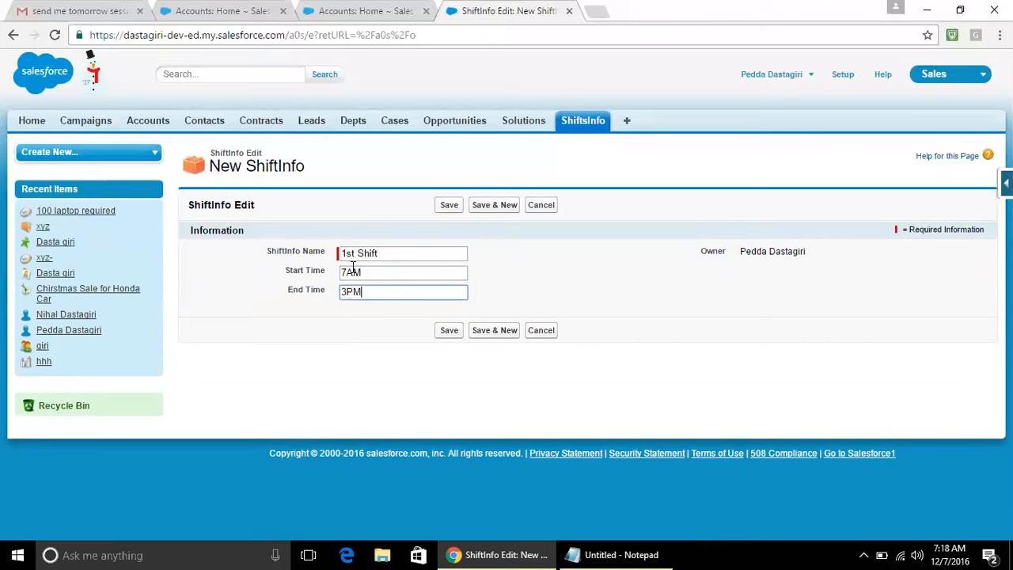
left_click(454, 331)
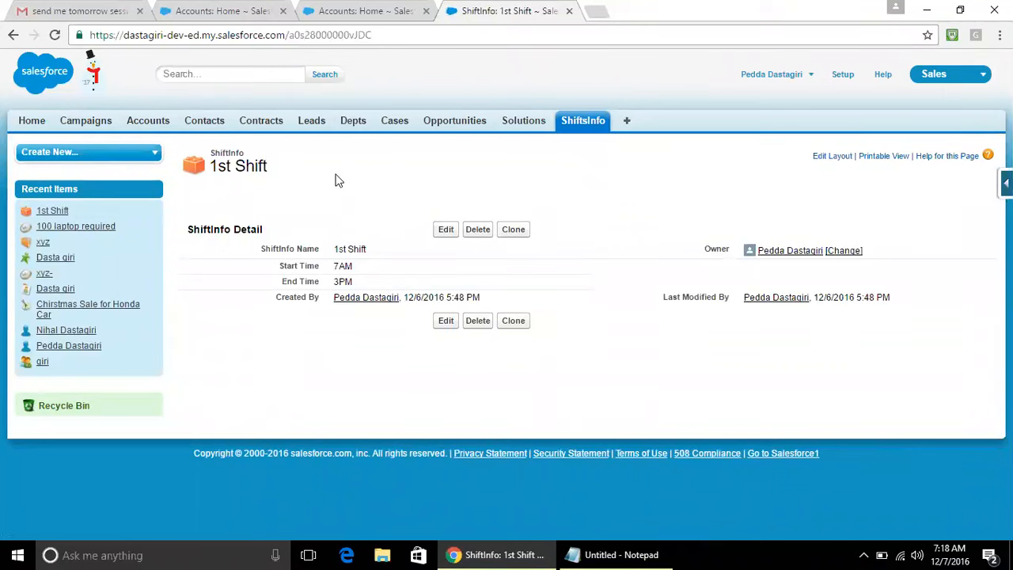
Step: Return to the ShiftsInfo home page, display the All list view and open that view for editing
left_click(577, 122)
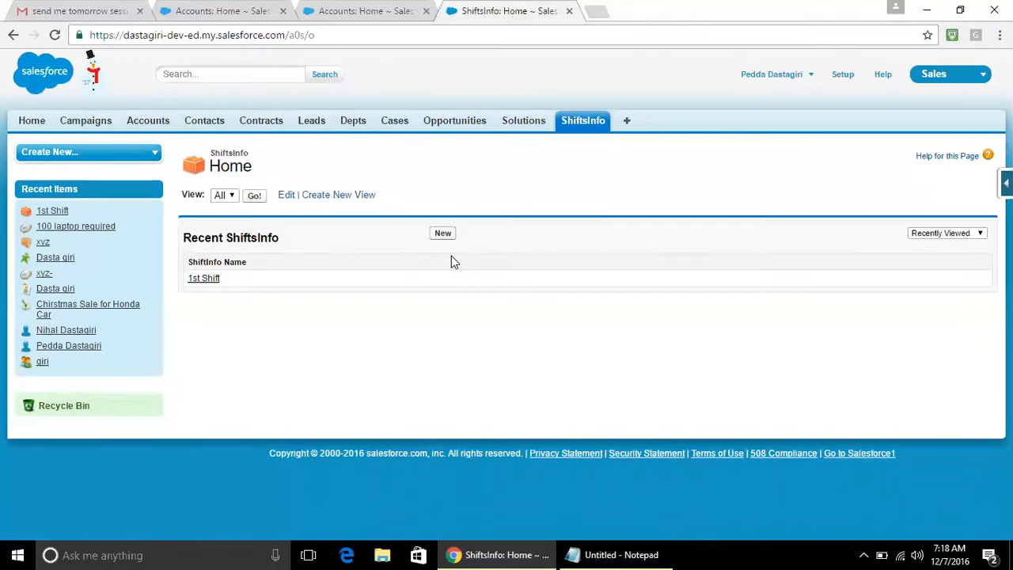
left_click(253, 198)
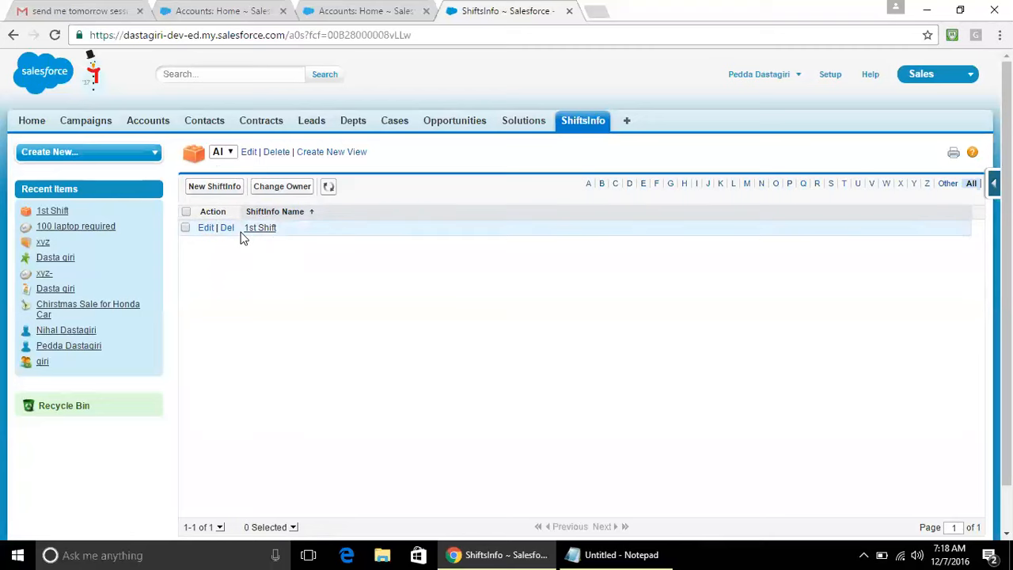
left_click(247, 153)
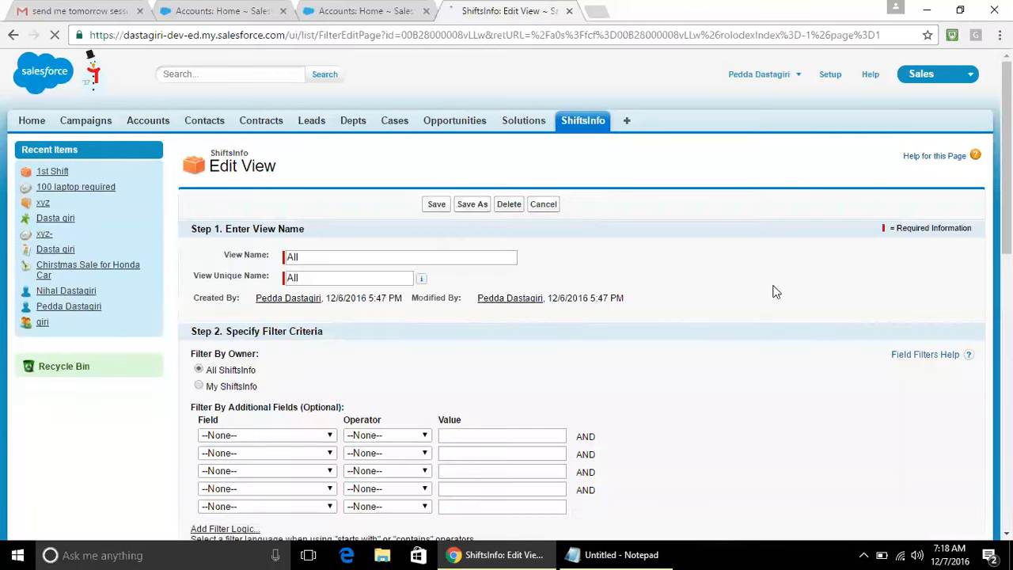
Step: Add ShiftInfo Name, Start Time and End Time, in that order, to the All view's displayed fields and save the view
left_click_drag(1006, 182, 1006, 385)
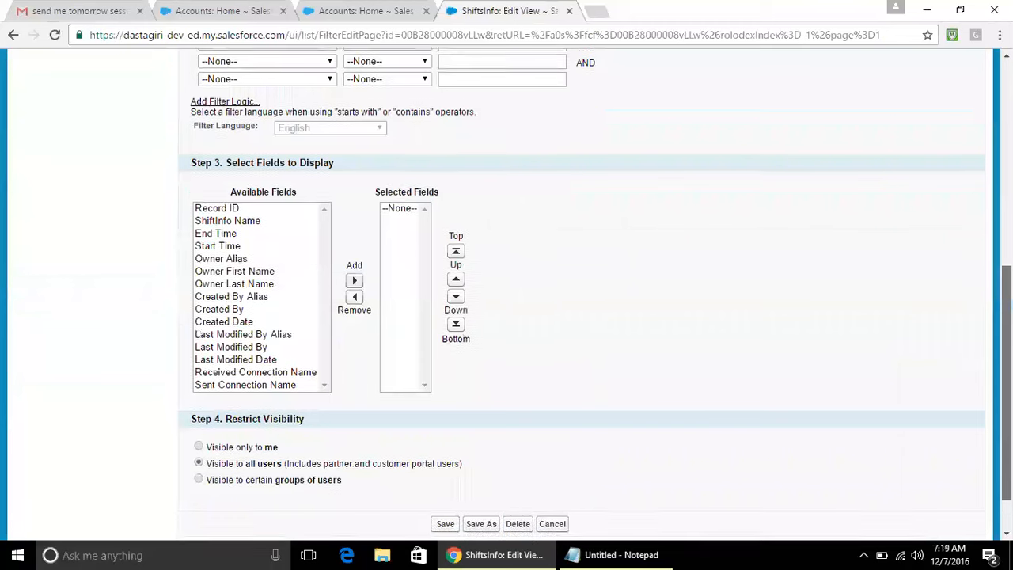
left_click(246, 222)
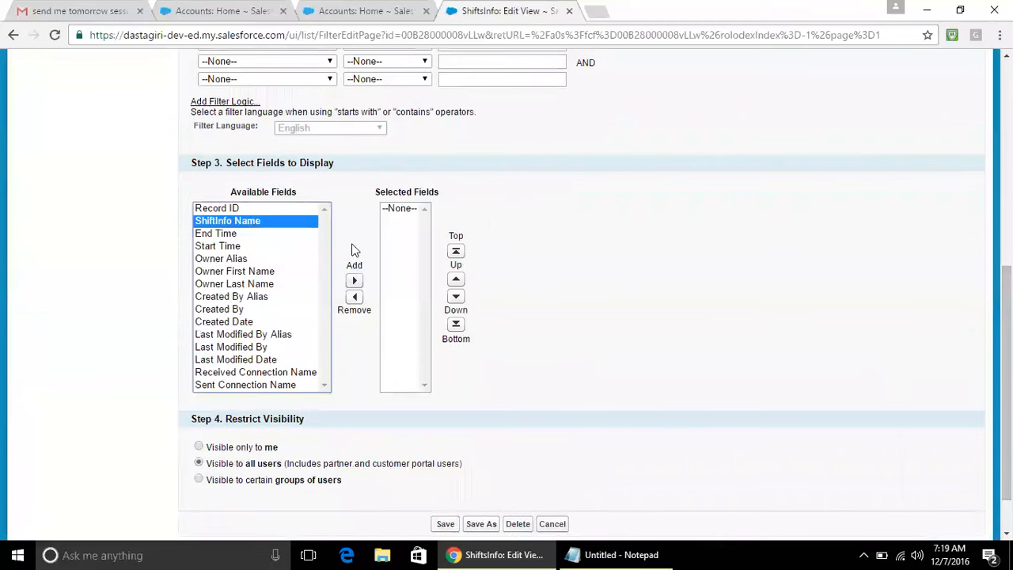
left_click(355, 282)
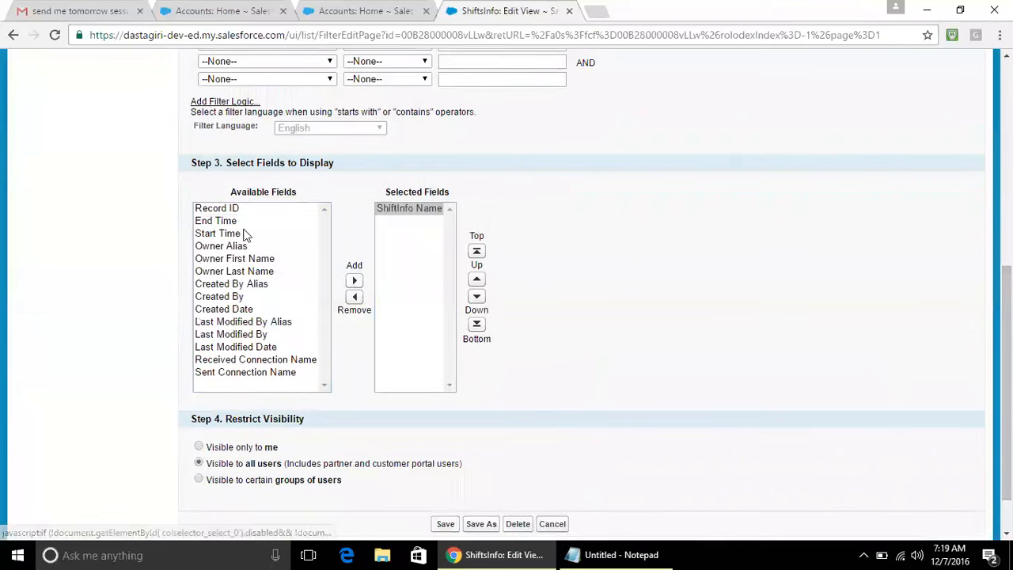
left_click(237, 234)
left_click(354, 281)
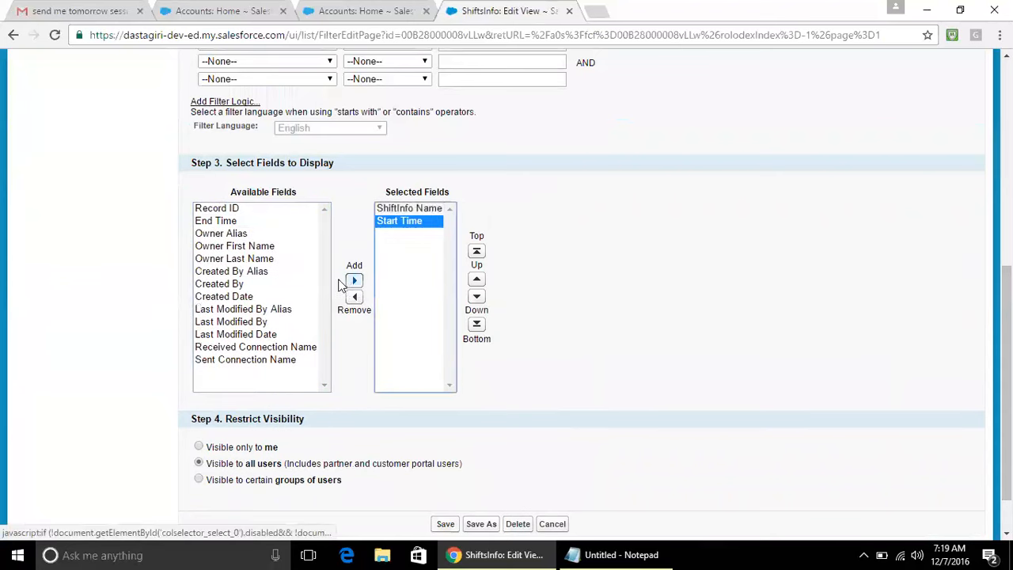
left_click(225, 222)
left_click(354, 281)
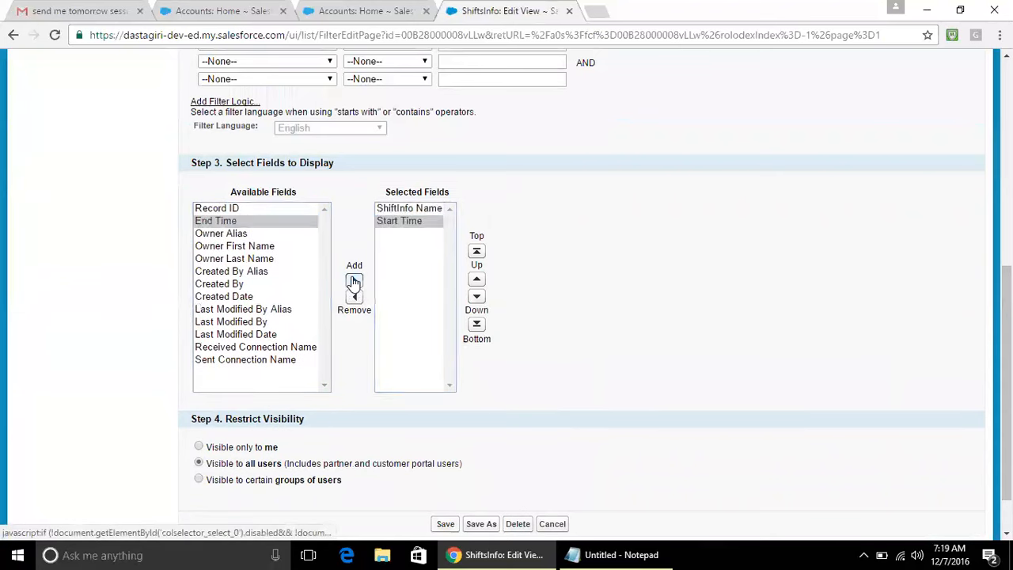
left_click(446, 524)
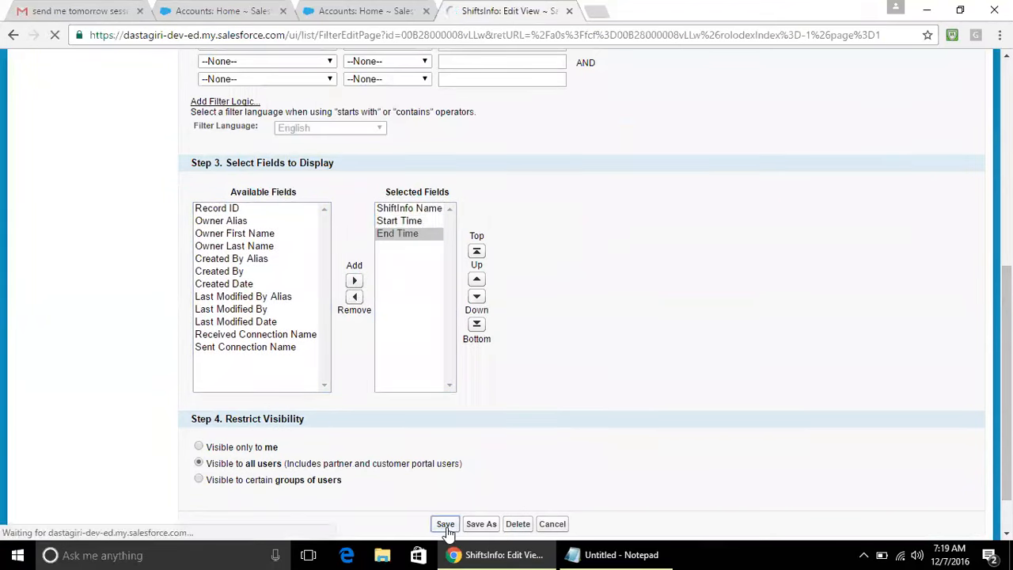